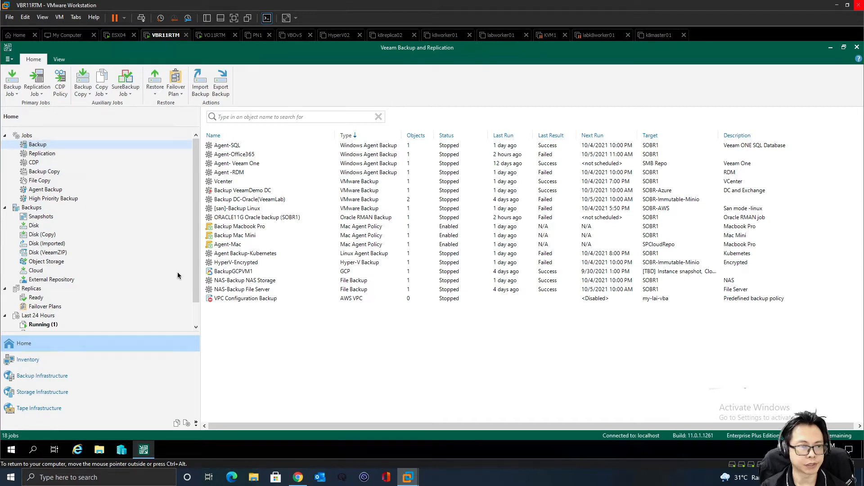
Start creating a Microsoft Azure VM backup policy
{"action": "left_click", "coordinate": [10, 91]}
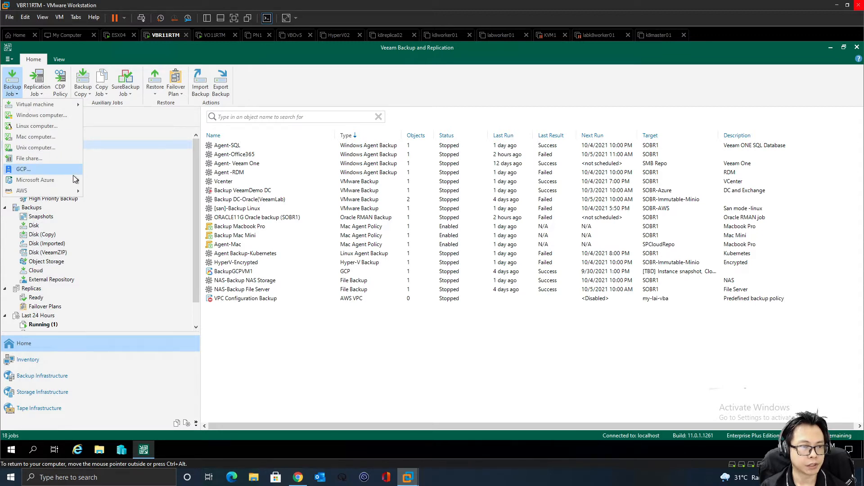
{"action": "mouse_move", "coordinate": [61, 184]}
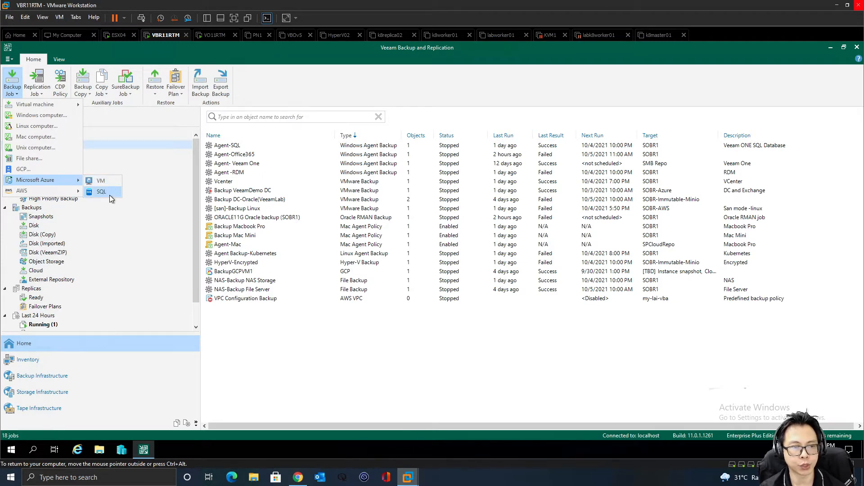
{"action": "left_click", "coordinate": [114, 181]}
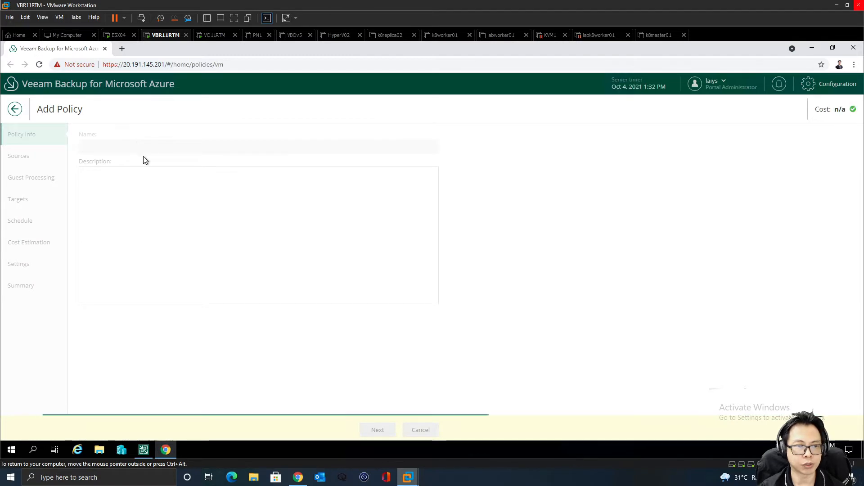
Name the new policy "Backup Azure VM 1" and proceed to the source settings
{"action": "left_click", "coordinate": [139, 143]}
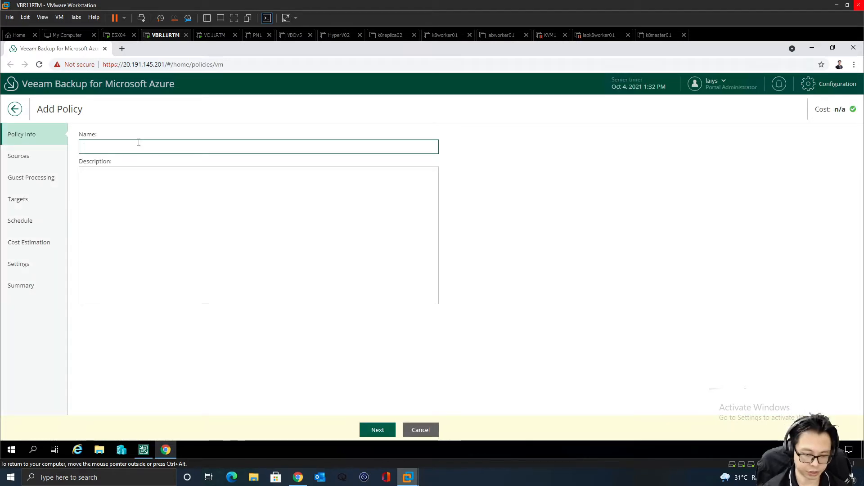
{"action": "type", "text": "Backup"}
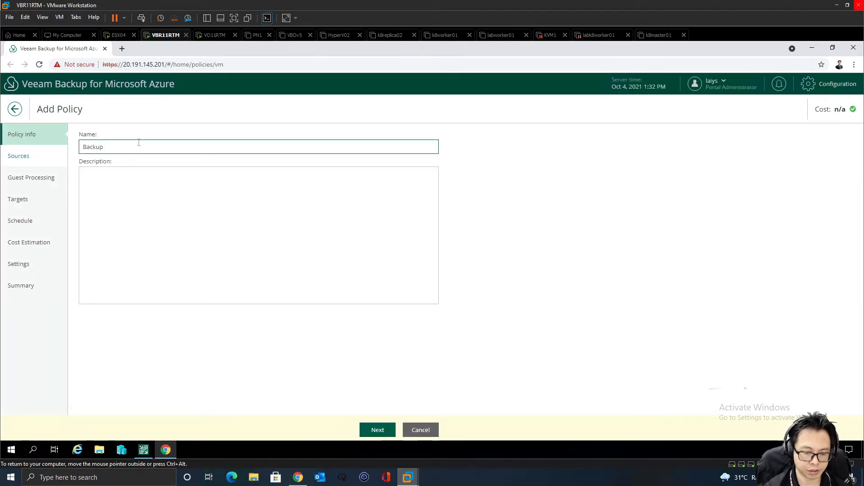
{"action": "type", "text": " Azure "}
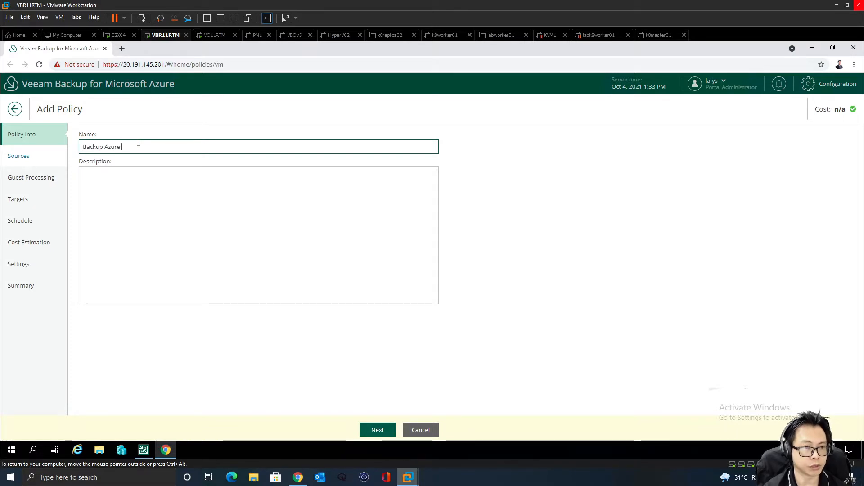
{"action": "type", "text": "VM 1"}
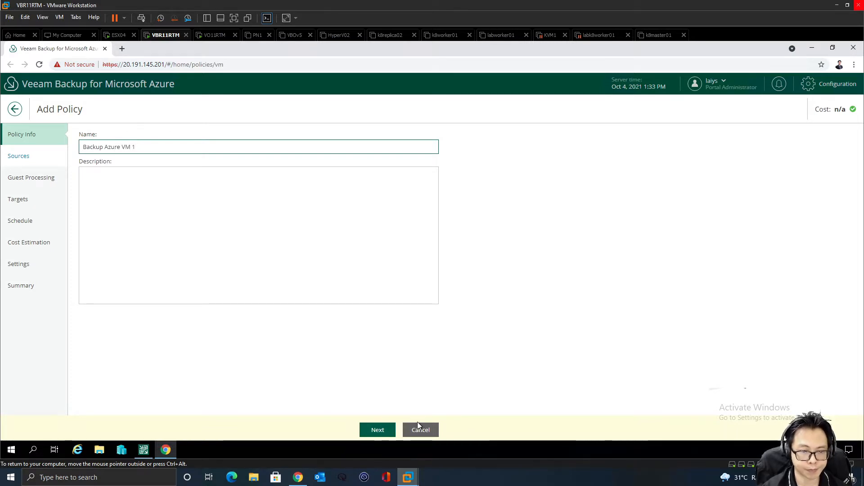
{"action": "left_click", "coordinate": [377, 429]}
Set the policy's source to the Veeam Software Corporation Azure account and the Southeast Asia region
{"action": "left_click", "coordinate": [119, 209]}
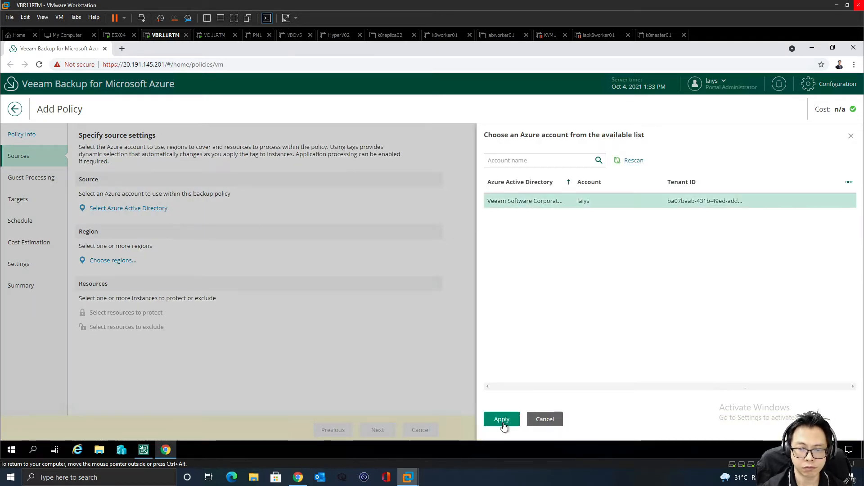
{"action": "left_click", "coordinate": [502, 420]}
{"action": "left_click", "coordinate": [108, 265]}
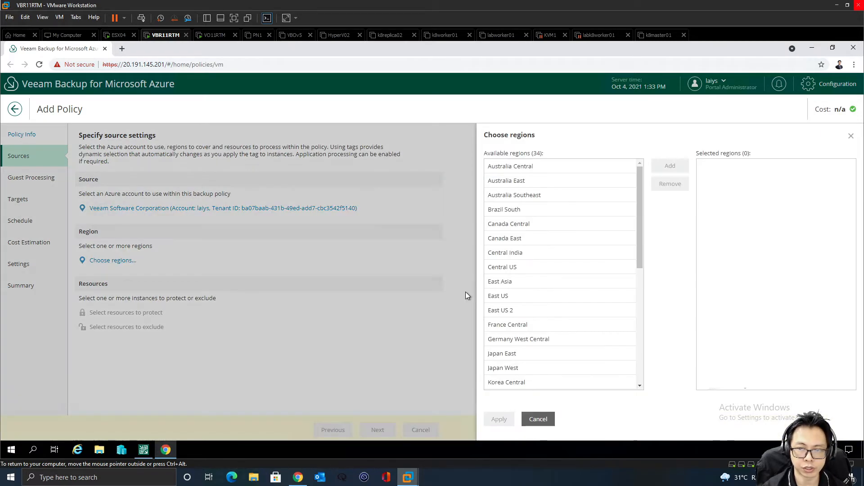
{"action": "left_click_drag", "start_coordinate": [642, 235], "coordinate": [650, 319]}
{"action": "left_click", "coordinate": [563, 323]}
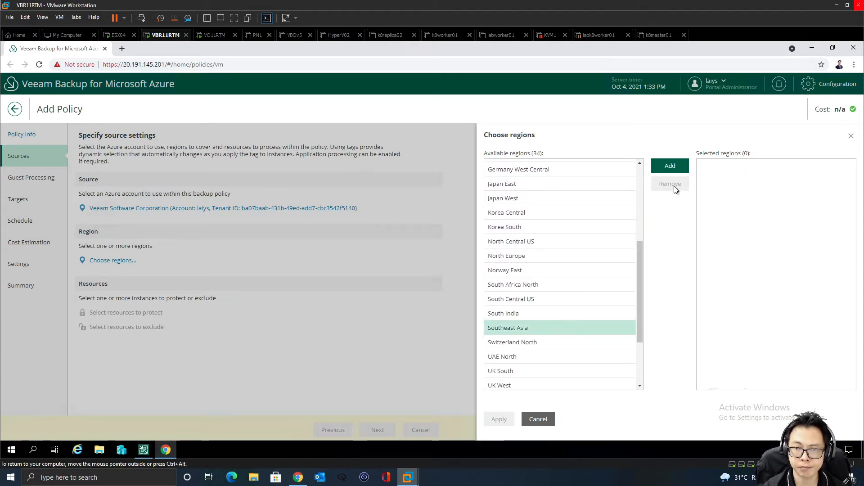
{"action": "left_click", "coordinate": [670, 167]}
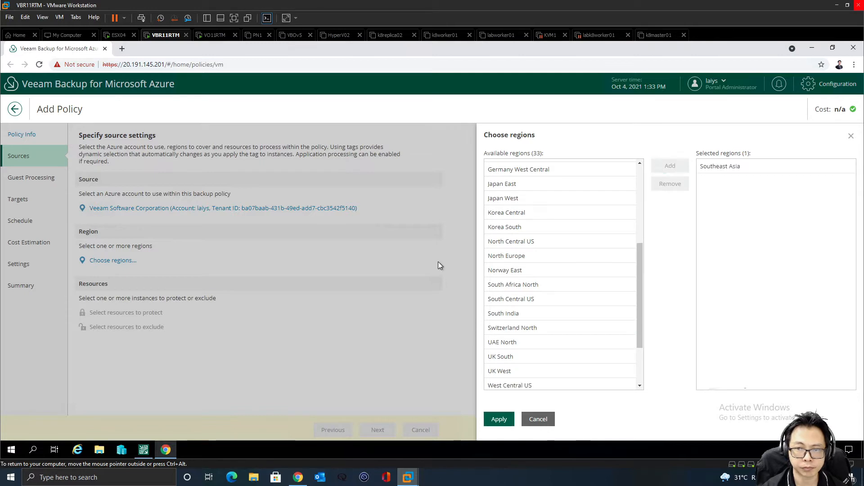
{"action": "left_click", "coordinate": [499, 419]}
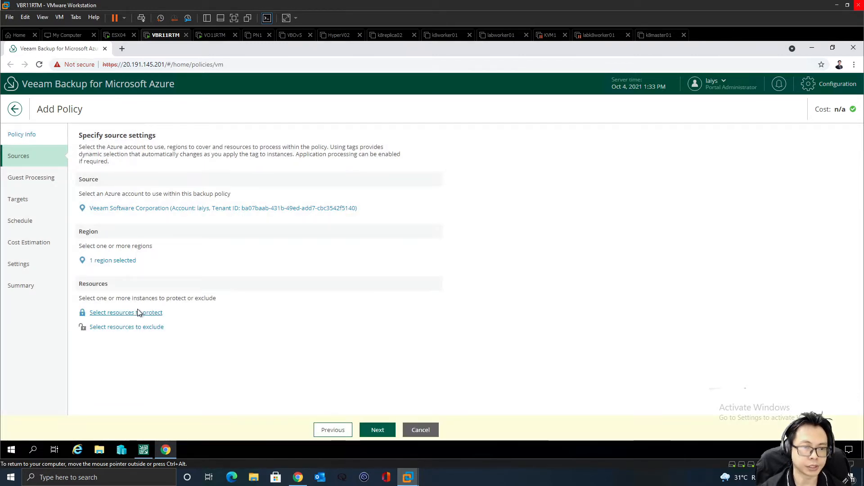
Add the virtual machine my-lai-restore1 from the global list to the policy's protected resources
{"action": "left_click", "coordinate": [138, 312]}
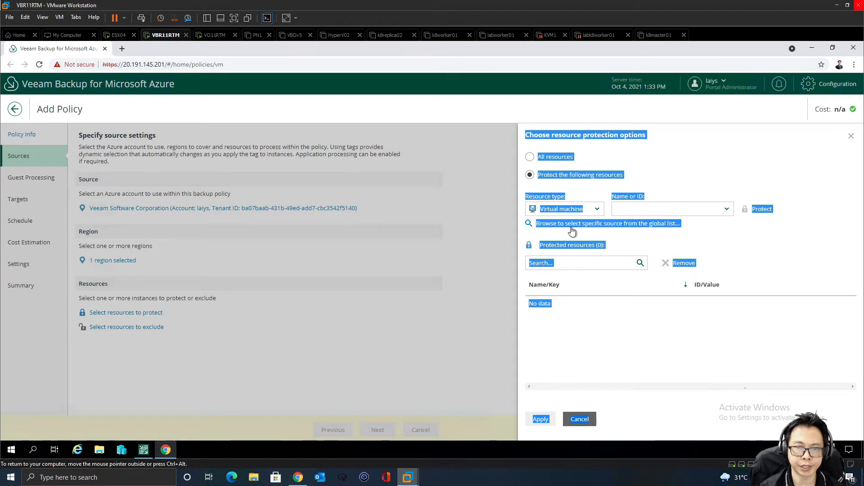
{"action": "left_click", "coordinate": [592, 210]}
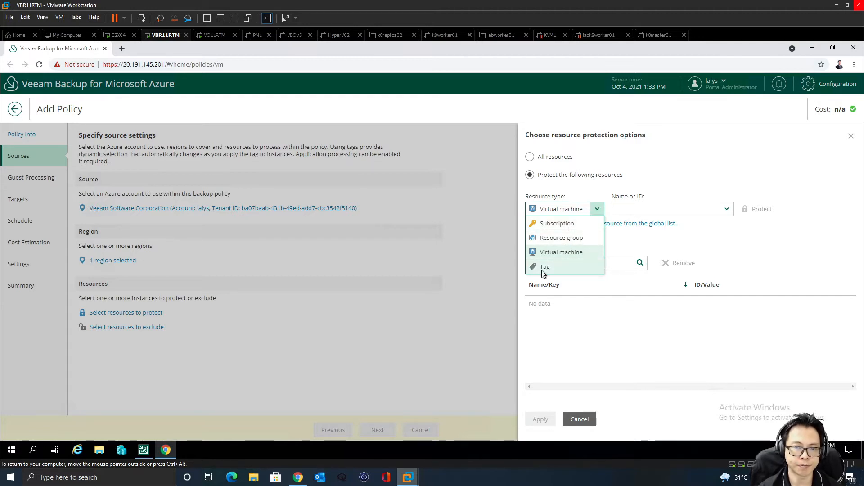
{"action": "left_click", "coordinate": [579, 253]}
{"action": "left_click", "coordinate": [575, 227]}
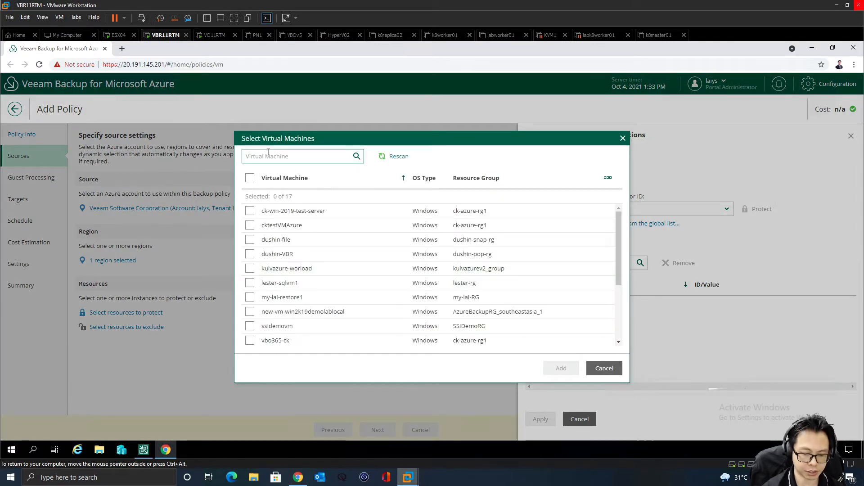
{"action": "type", "text": "lai"}
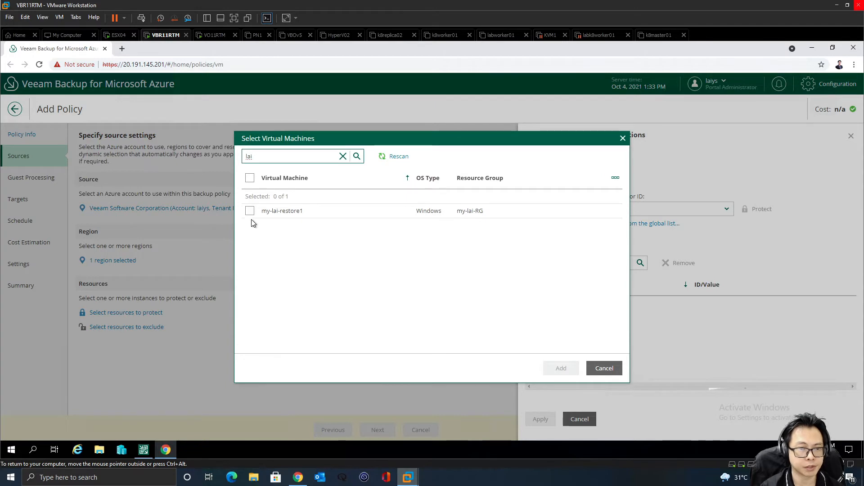
{"action": "left_click", "coordinate": [249, 211]}
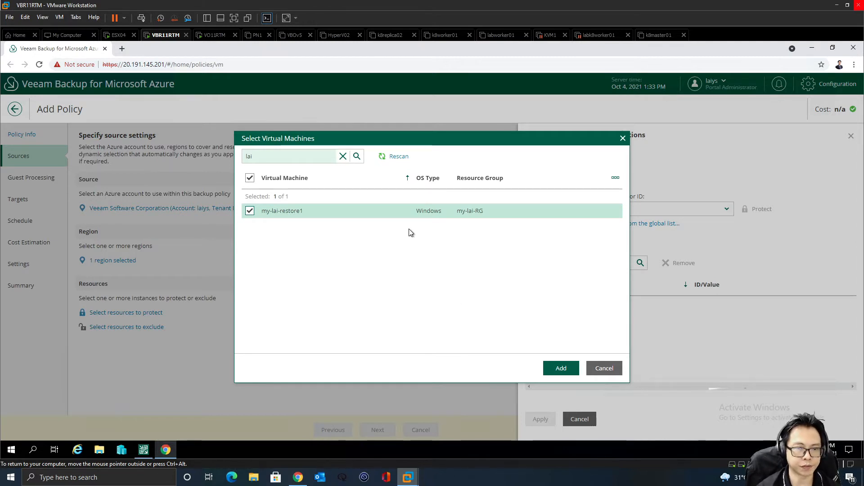
{"action": "left_click", "coordinate": [561, 369]}
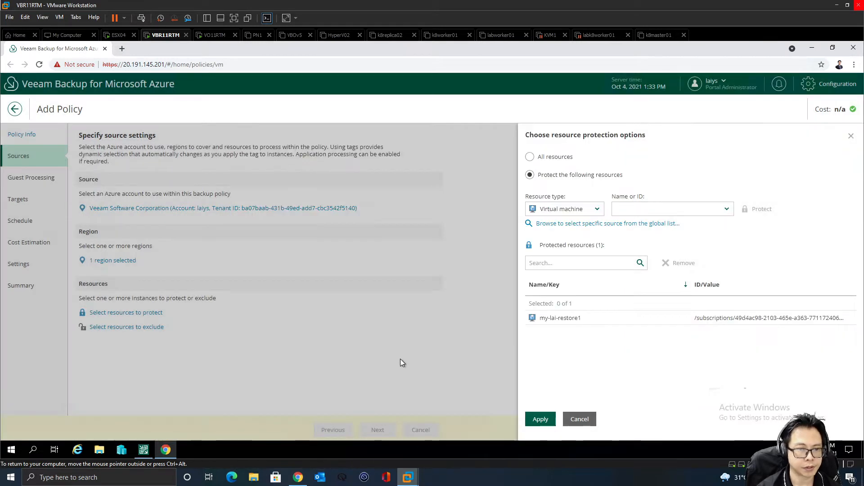
{"action": "left_click", "coordinate": [541, 419]}
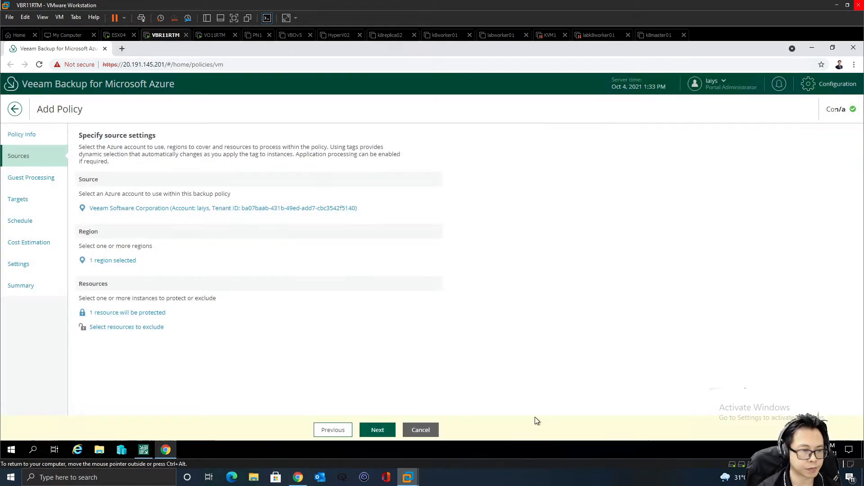
Enable application-aware snapshots in the policy's guest processing settings
{"action": "left_click", "coordinate": [377, 430]}
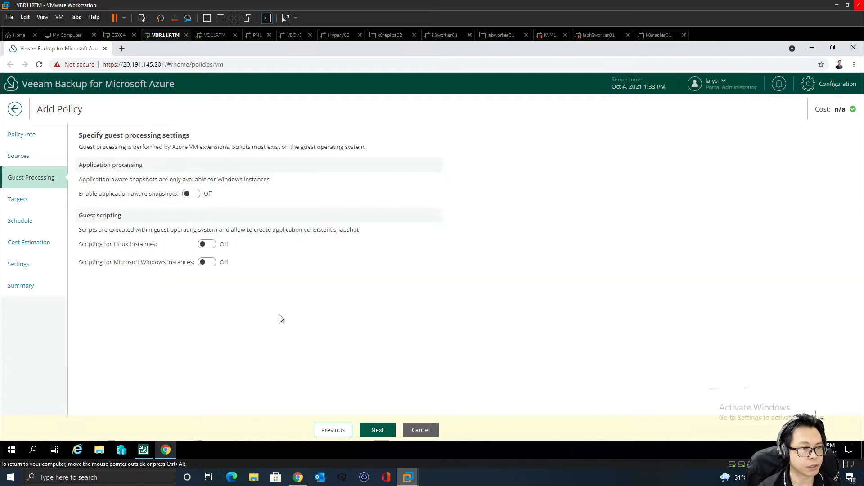
{"action": "left_click", "coordinate": [198, 193]}
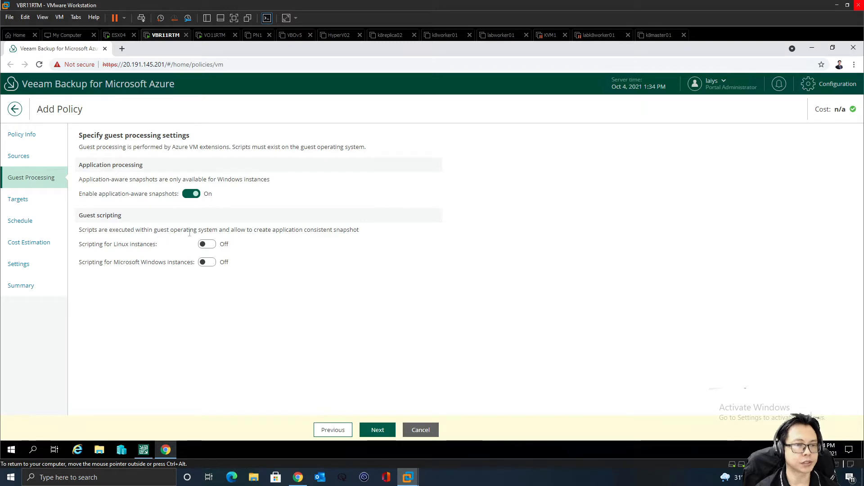
{"action": "left_click", "coordinate": [208, 244]}
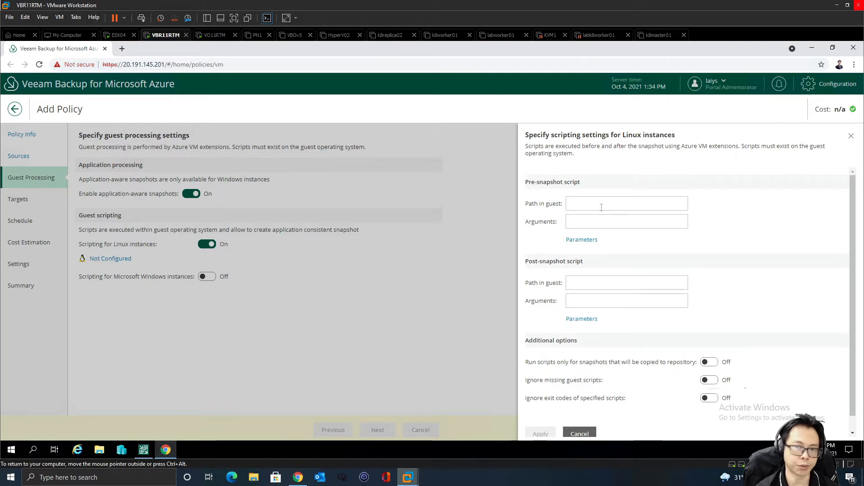
{"action": "left_click", "coordinate": [585, 434]}
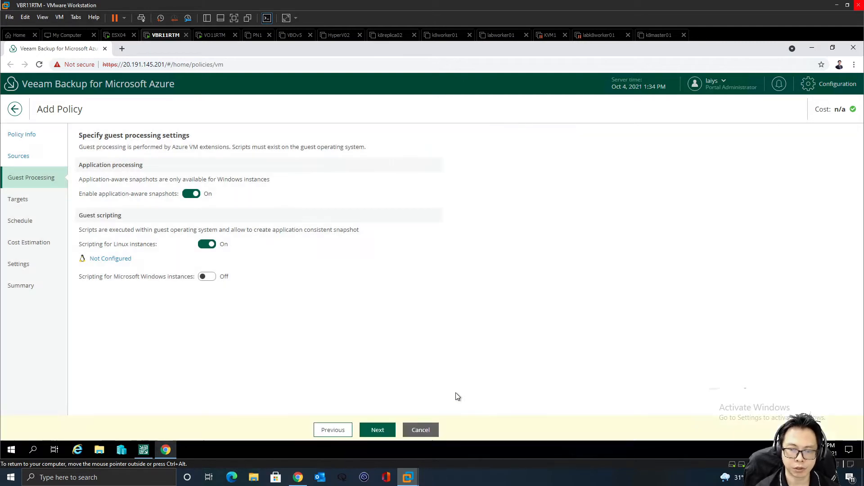
{"action": "left_click", "coordinate": [207, 244]}
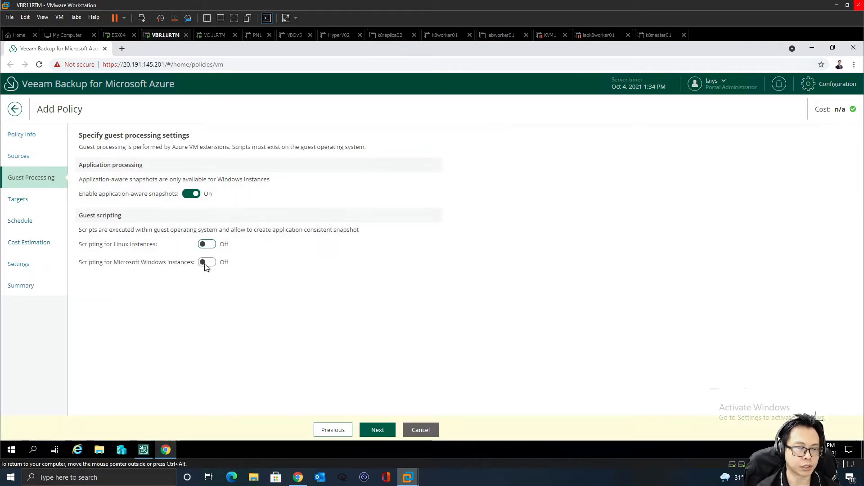
Enable backups in the policy's target settings and proceed to the scheduling options
{"action": "left_click", "coordinate": [377, 431]}
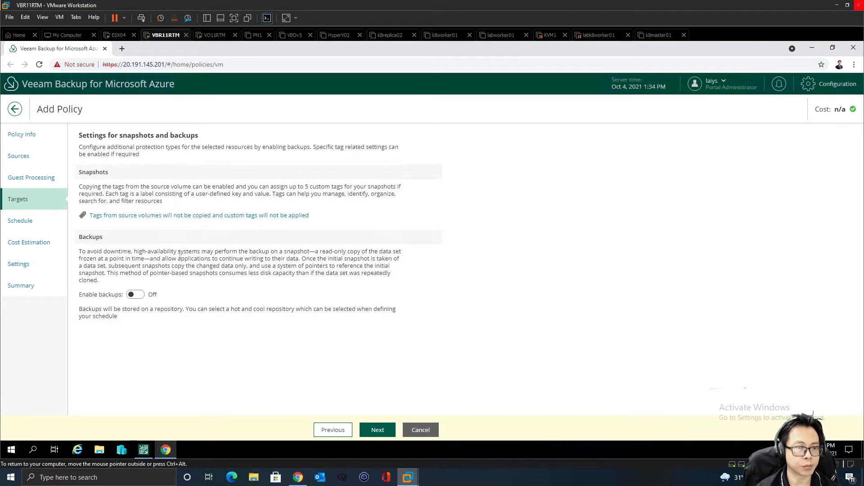
{"action": "left_click", "coordinate": [132, 297]}
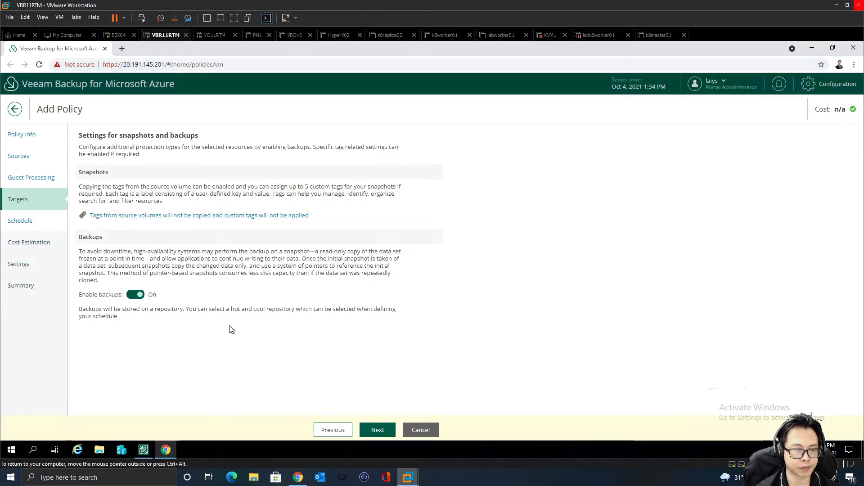
{"action": "left_click", "coordinate": [378, 430]}
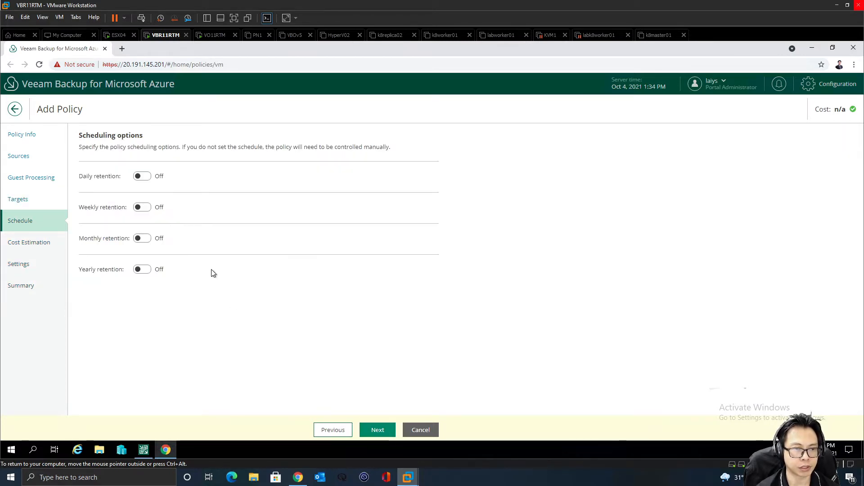
Enable daily retention and replace its default schedule with one snapshot and one backup at 1 PM
{"action": "left_click", "coordinate": [146, 176]}
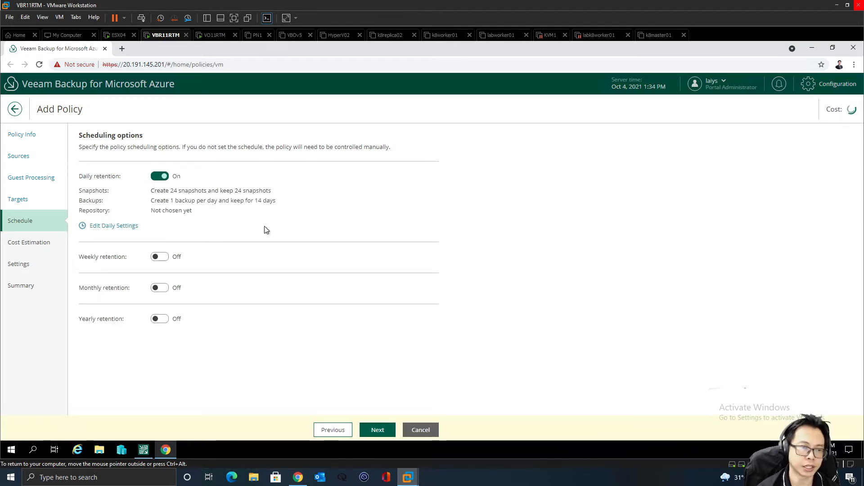
{"action": "left_click", "coordinate": [126, 225]}
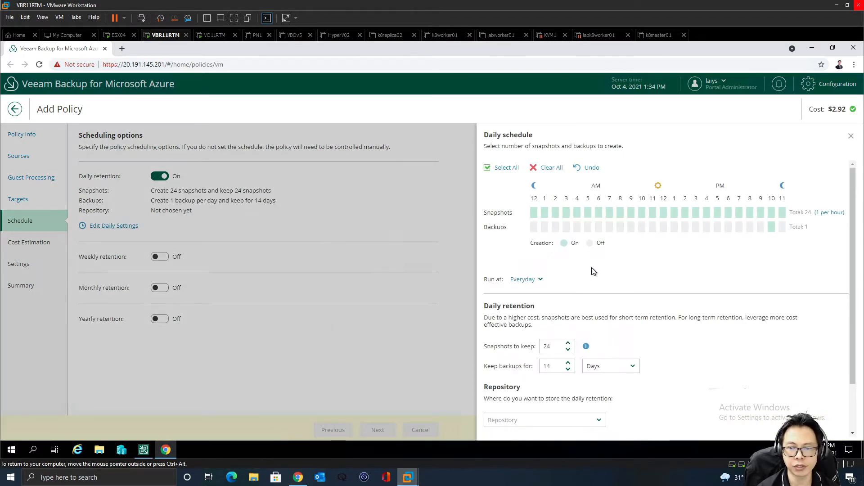
{"action": "left_click", "coordinate": [550, 167]}
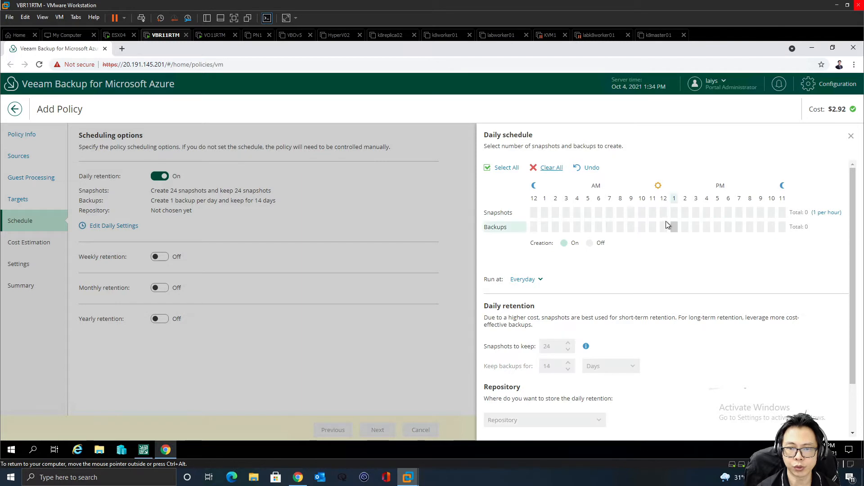
{"action": "left_click", "coordinate": [675, 213]}
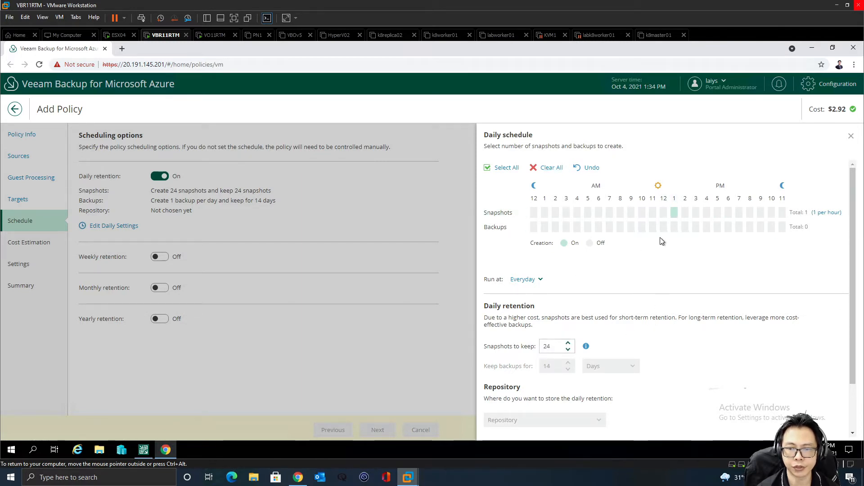
{"action": "left_click", "coordinate": [673, 228]}
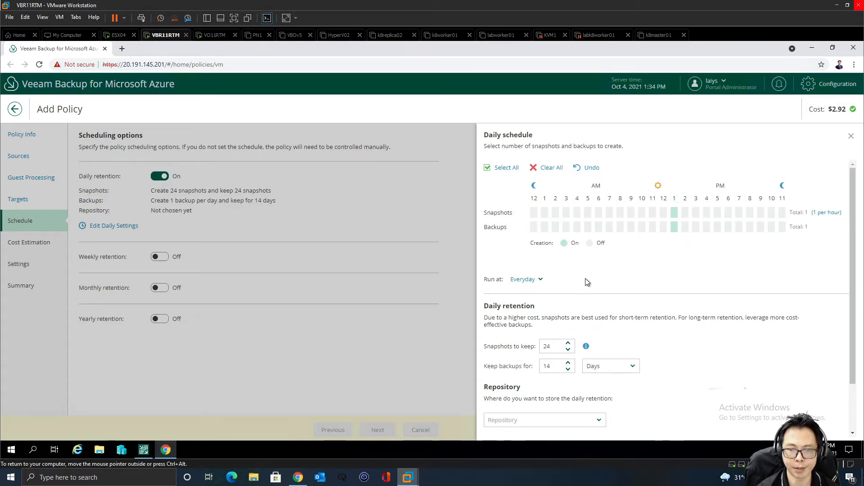
Set daily retention to keep 2 snapshots and backups for 3 days, storing them in the my-lai-vba hot repository
{"action": "double_click", "coordinate": [555, 346]}
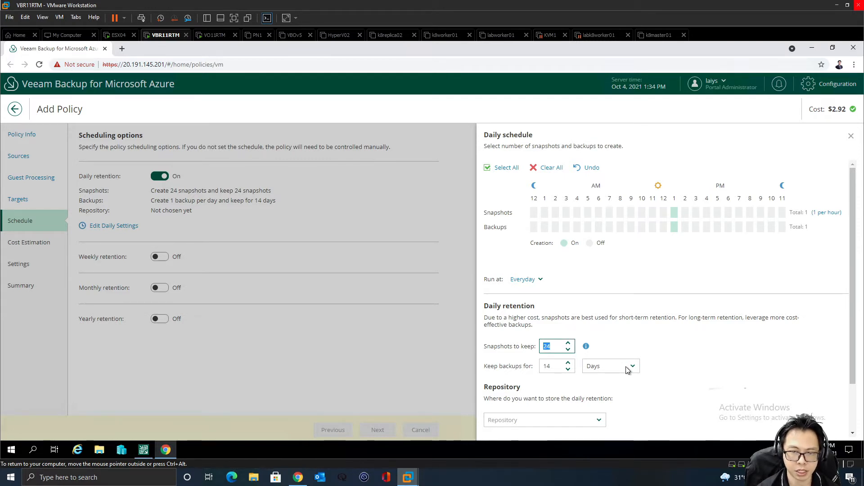
{"action": "type", "text": "2"}
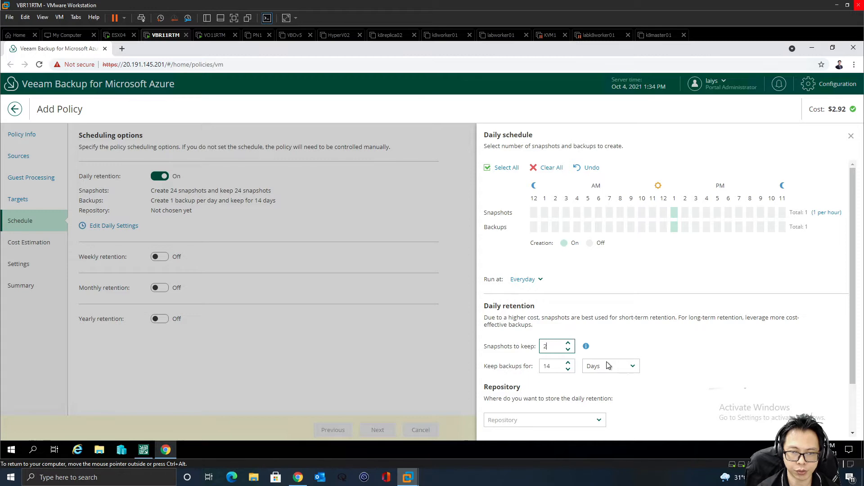
{"action": "scroll", "coordinate": [603, 360], "scroll_direction": "down", "scroll_amount": 2}
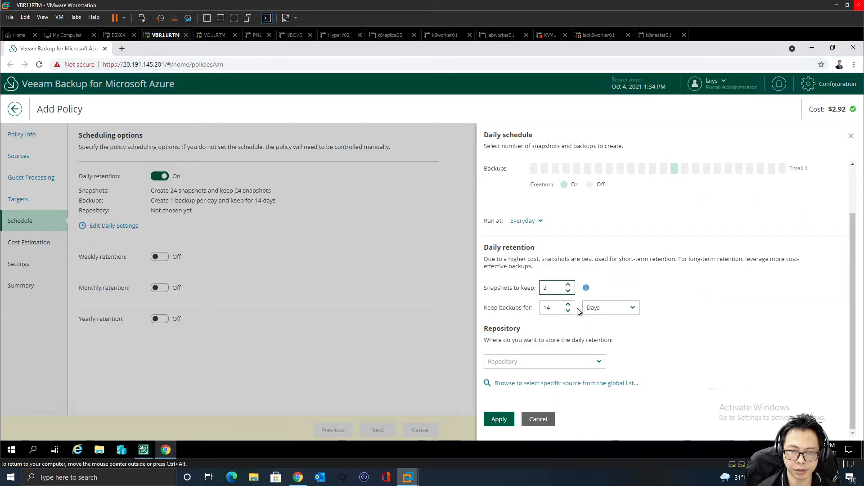
{"action": "double_click", "coordinate": [539, 306]}
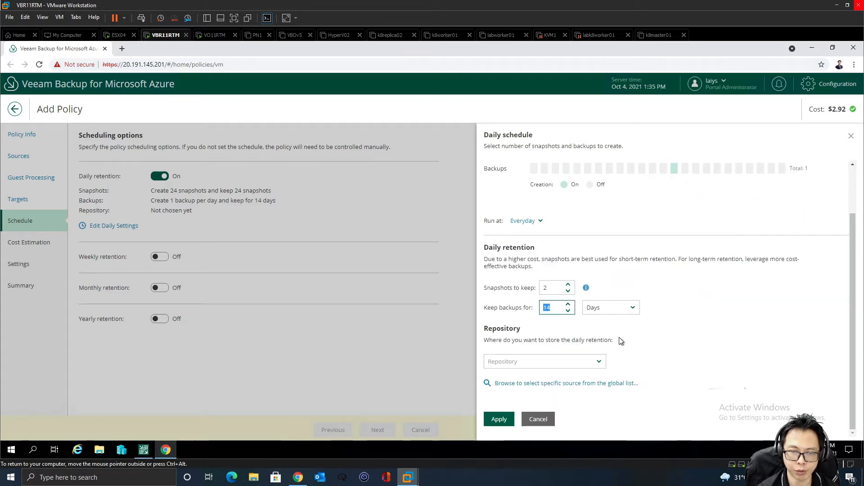
{"action": "type", "text": "3"}
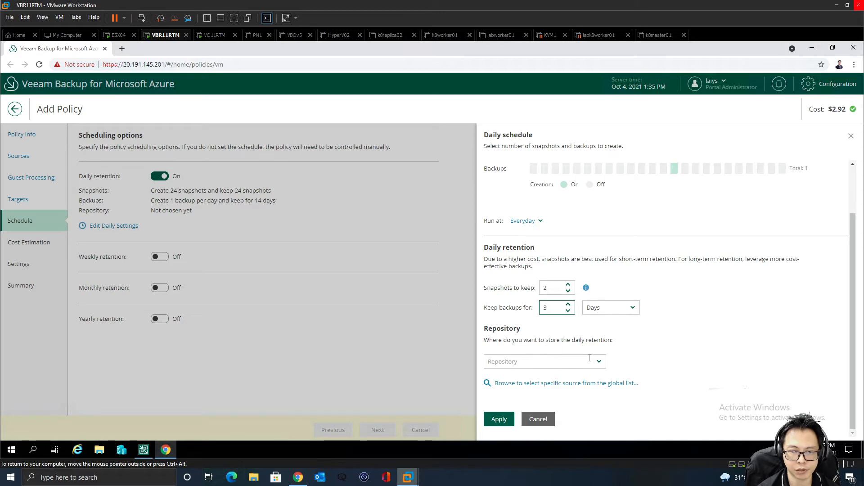
{"action": "left_click", "coordinate": [600, 361]}
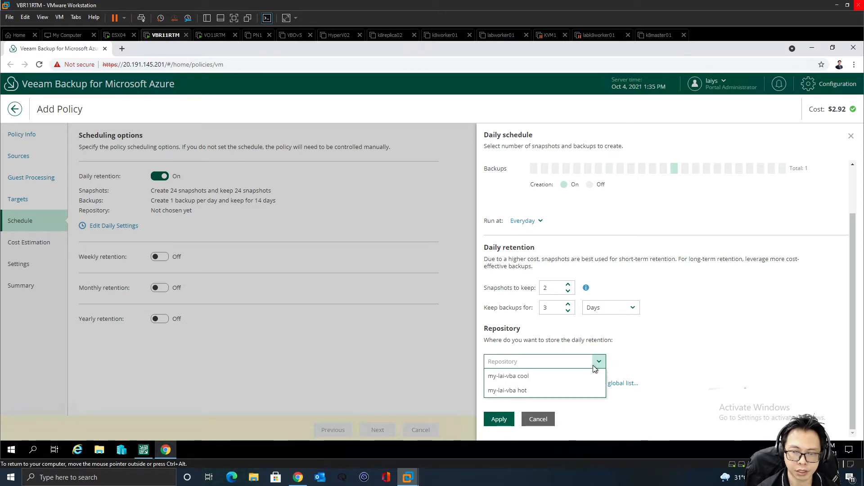
{"action": "left_click", "coordinate": [530, 390]}
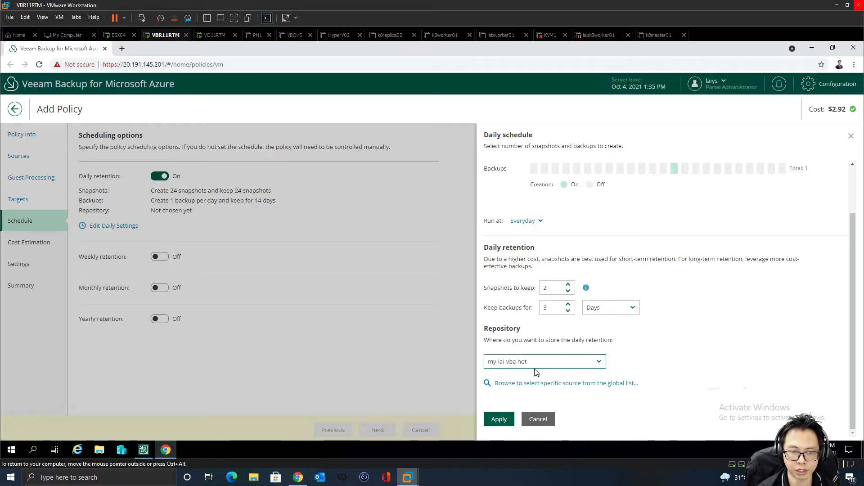
{"action": "left_click", "coordinate": [499, 419]}
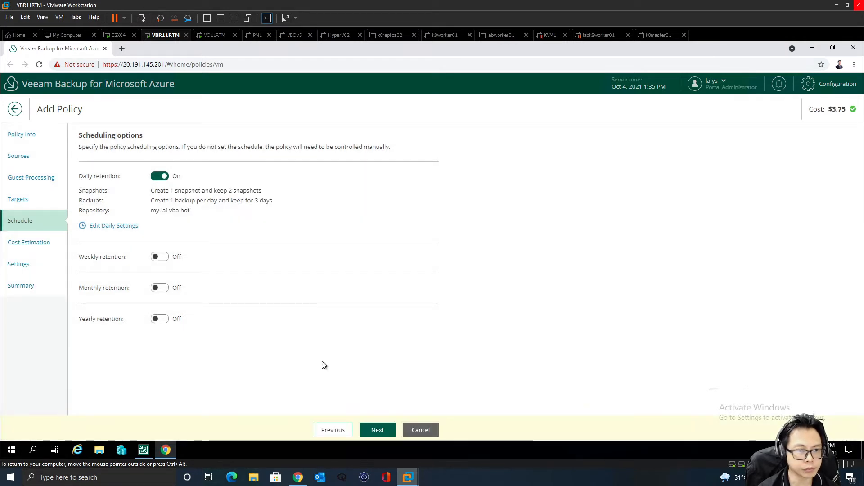
Enable weekly retention with a Monday backup stored in the my-lai-vba cool repository
{"action": "left_click", "coordinate": [162, 256]}
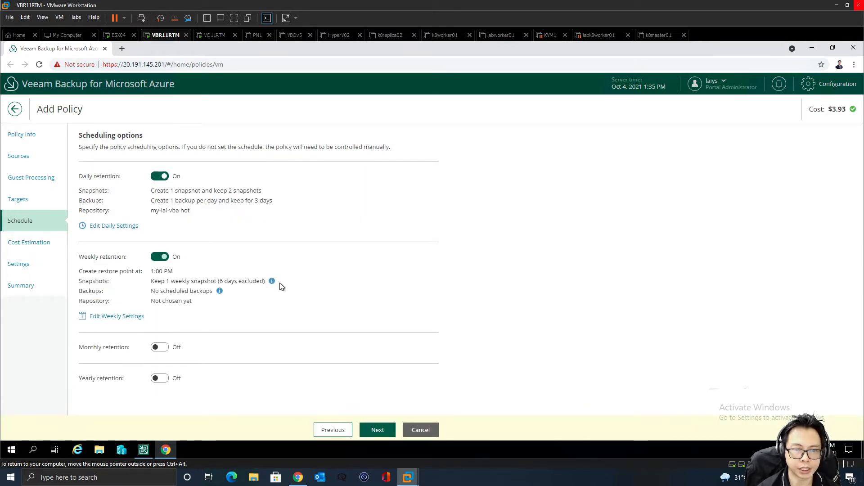
{"action": "left_click", "coordinate": [118, 317]}
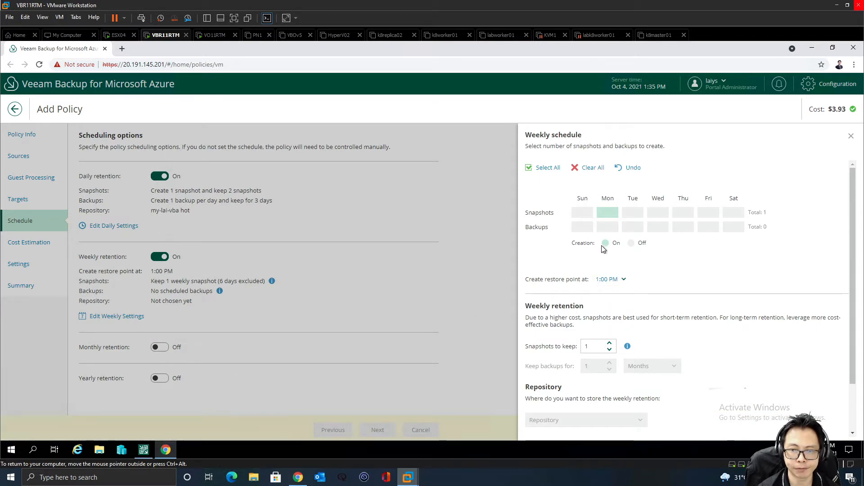
{"action": "left_click", "coordinate": [611, 228]}
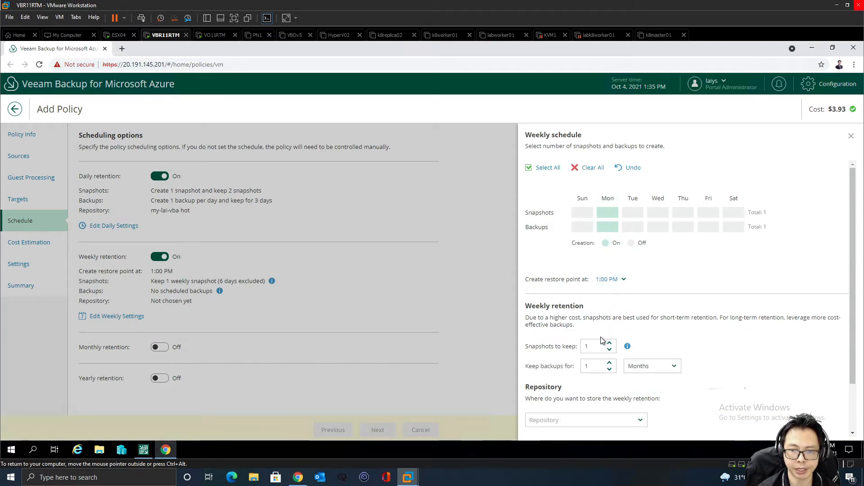
{"action": "left_click", "coordinate": [662, 365]}
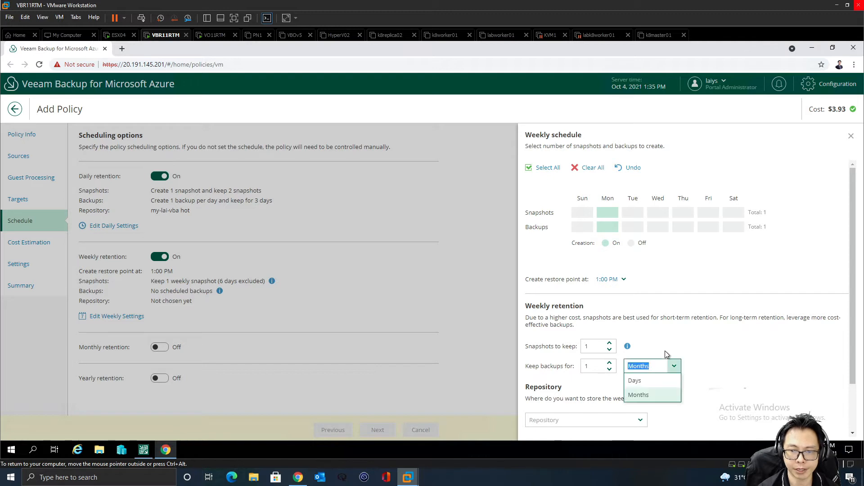
{"action": "left_click", "coordinate": [665, 350]}
{"action": "left_click", "coordinate": [581, 420]}
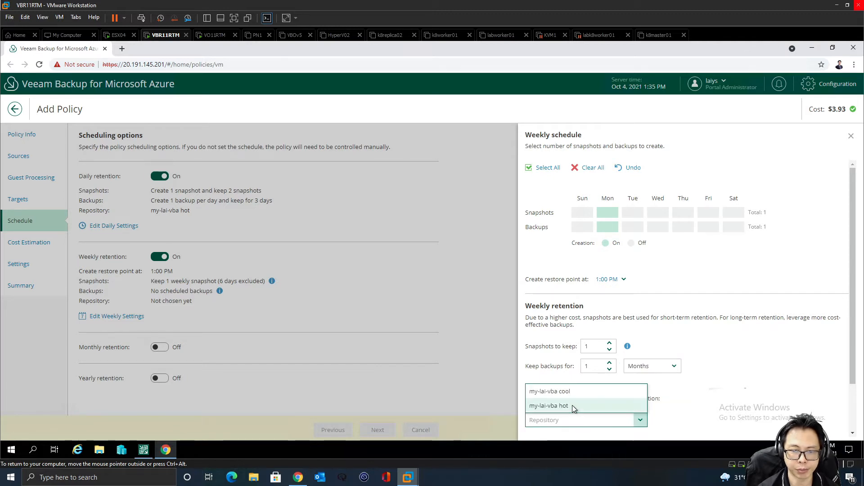
{"action": "left_click", "coordinate": [573, 391]}
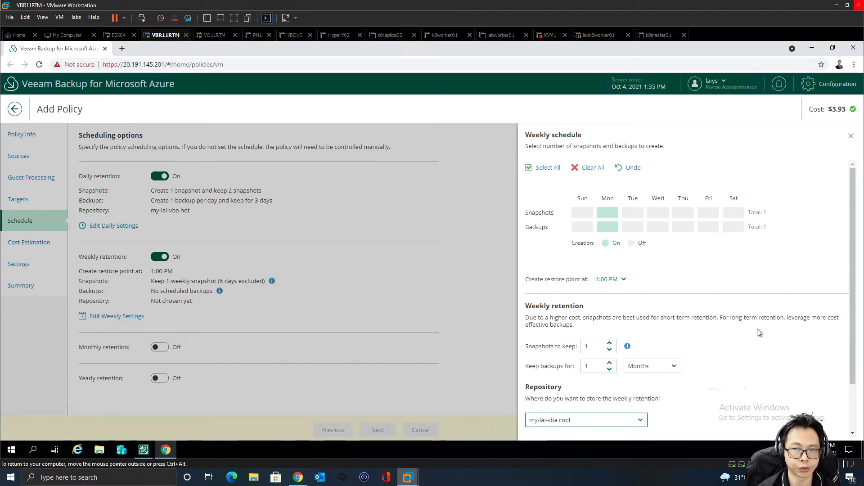
{"action": "scroll", "coordinate": [760, 332], "scroll_direction": "down", "scroll_amount": 2}
{"action": "left_click", "coordinate": [547, 418]}
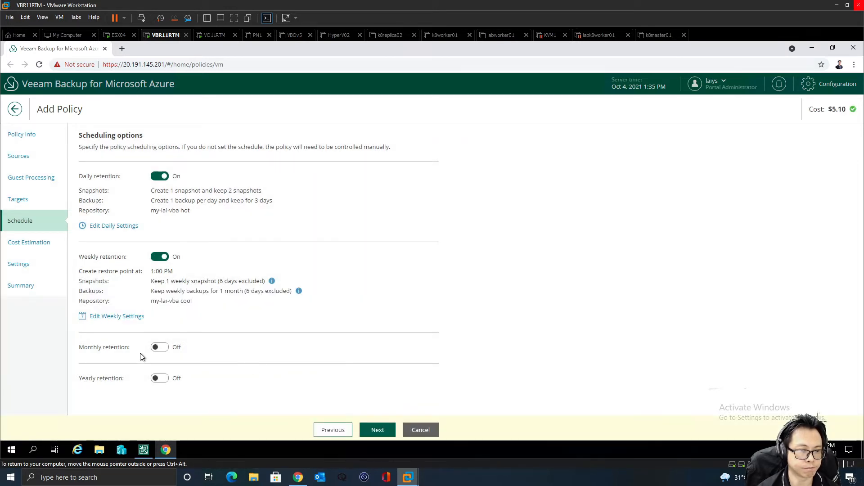
Enable monthly retention with a January backup stored in the my-lai-vba archive repository
{"action": "left_click", "coordinate": [161, 348]}
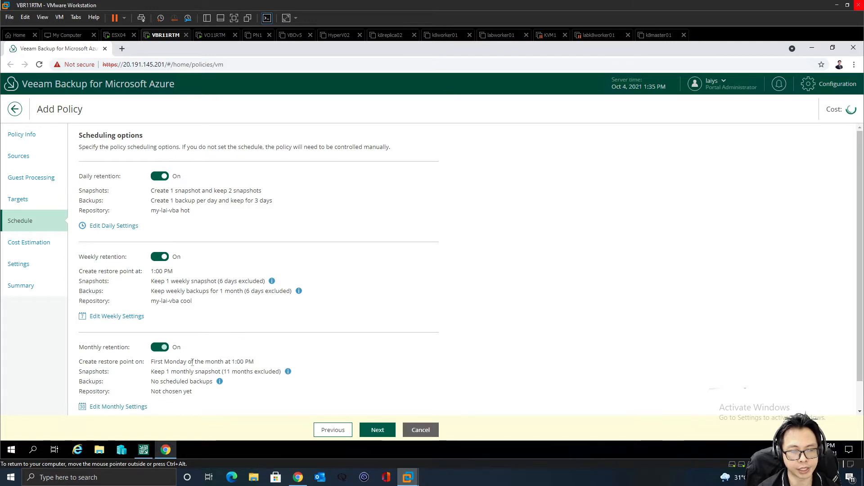
{"action": "scroll", "coordinate": [192, 363], "scroll_direction": "down", "scroll_amount": 1}
{"action": "left_click", "coordinate": [118, 377]}
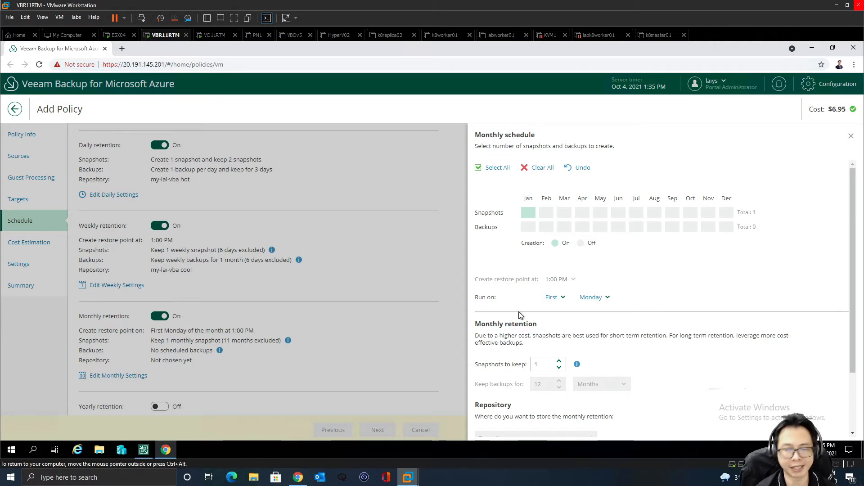
{"action": "scroll", "coordinate": [544, 342], "scroll_direction": "down", "scroll_amount": 2}
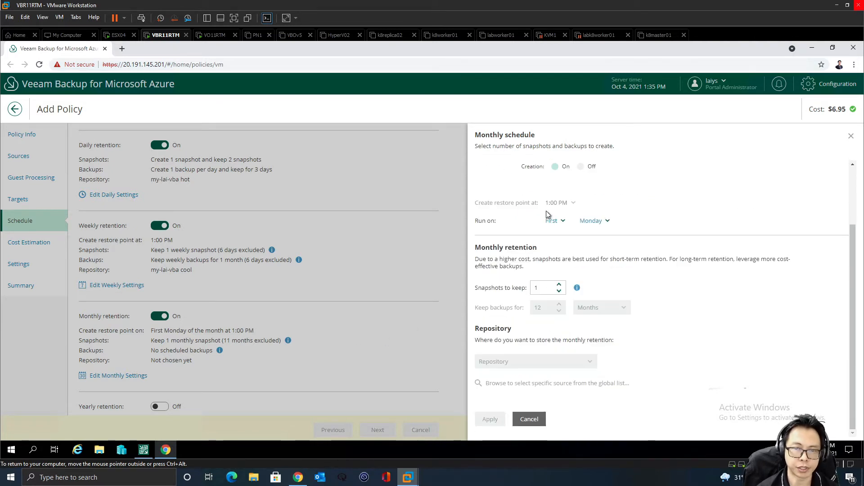
{"action": "scroll", "coordinate": [546, 216], "scroll_direction": "up", "scroll_amount": 2}
{"action": "left_click", "coordinate": [536, 228]}
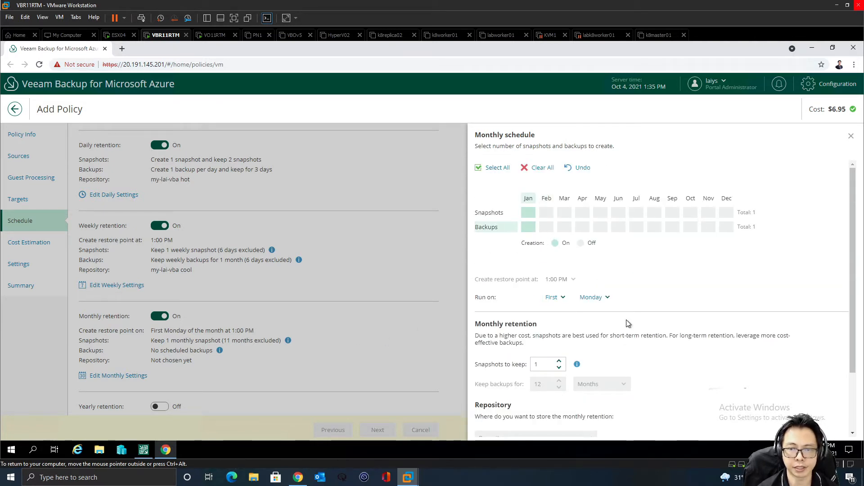
{"action": "scroll", "coordinate": [612, 338], "scroll_direction": "down", "scroll_amount": 2}
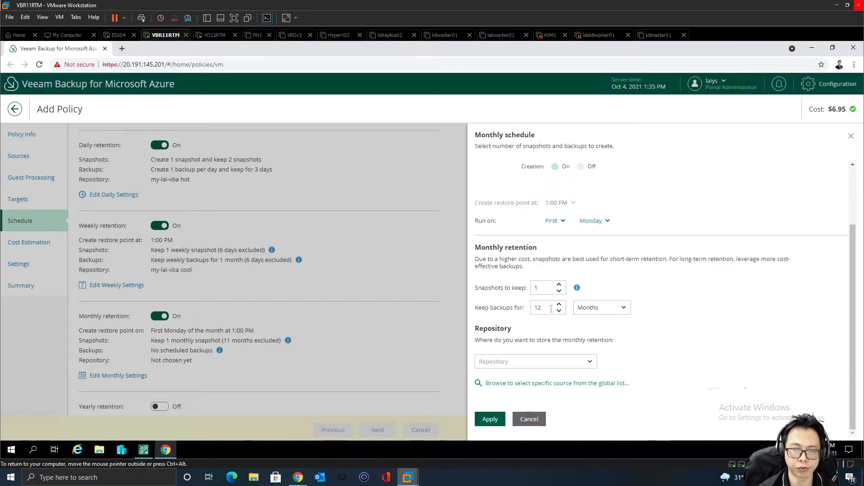
{"action": "left_click_drag", "start_coordinate": [551, 308], "coordinate": [532, 311]}
{"action": "left_click", "coordinate": [580, 360]}
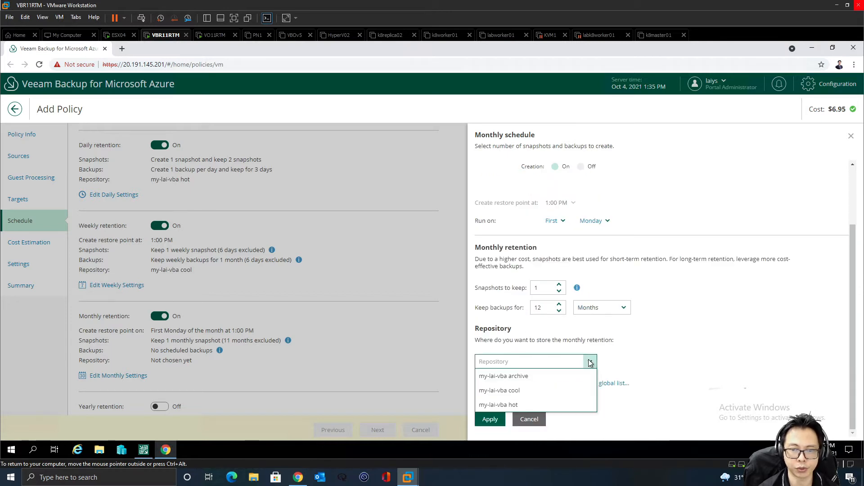
{"action": "left_click", "coordinate": [521, 379]}
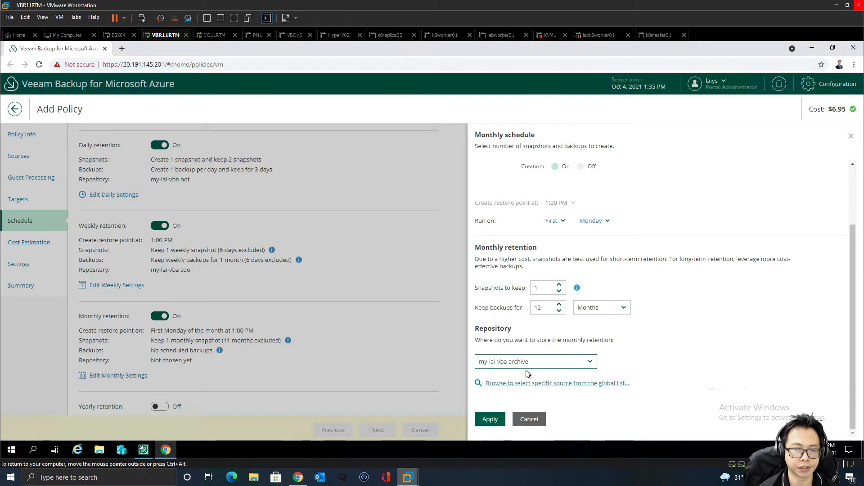
{"action": "left_click", "coordinate": [489, 419]}
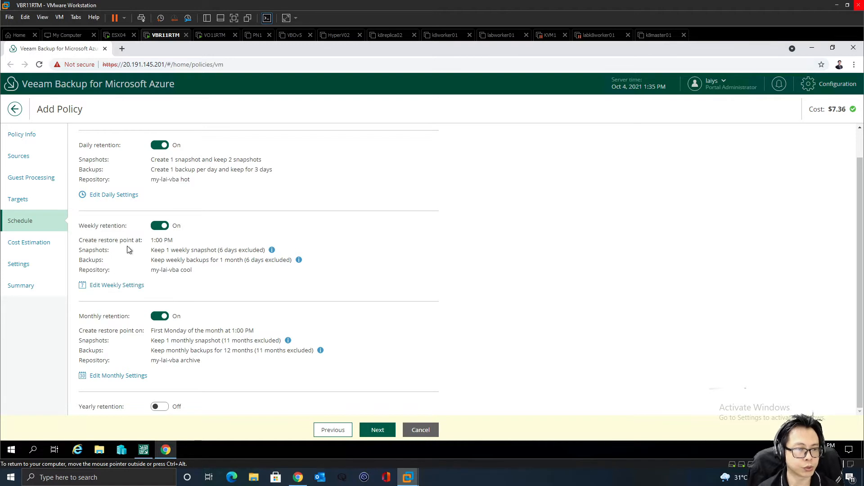
Turn off weekly and monthly retention and proceed to the policy's cost estimation
{"action": "left_click", "coordinate": [160, 226]}
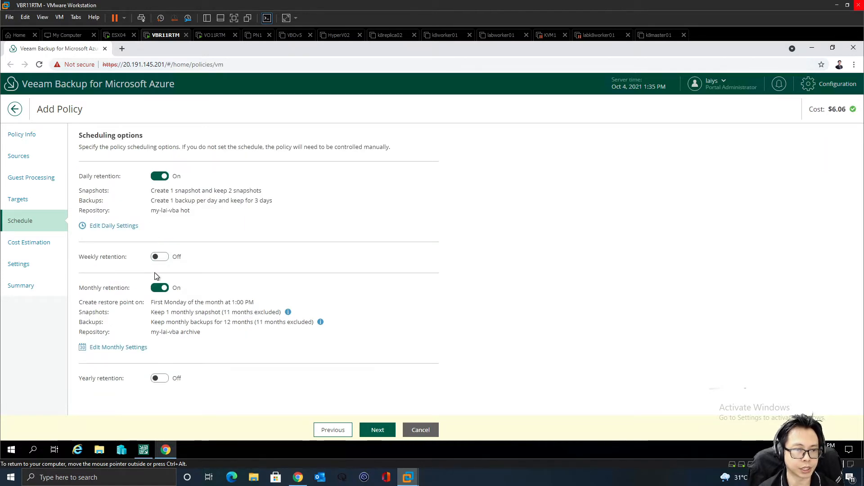
{"action": "left_click", "coordinate": [159, 288]}
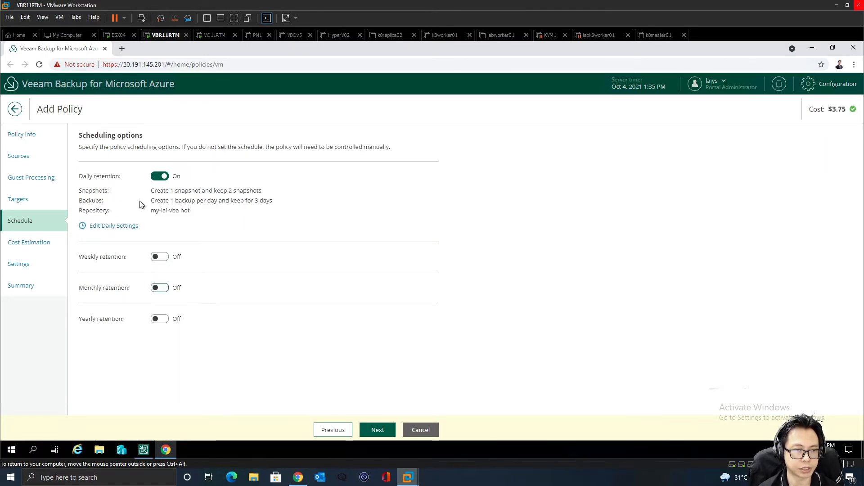
{"action": "left_click", "coordinate": [374, 433]}
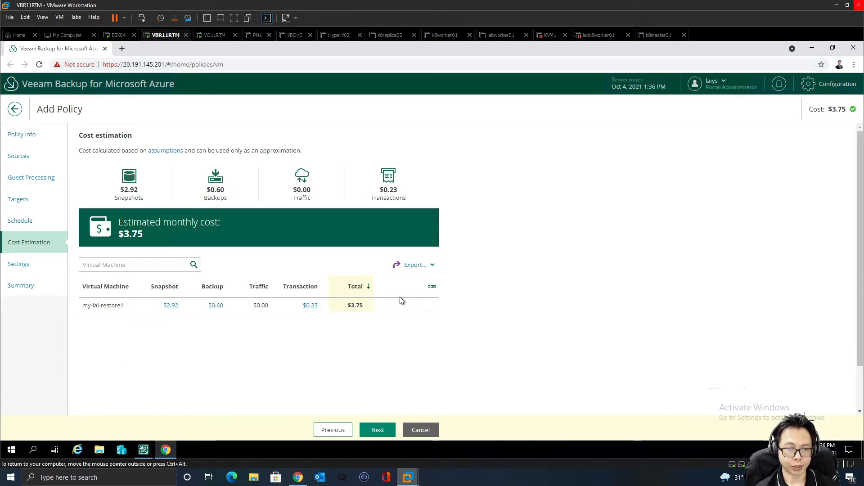
Check the cost estimate's export options and finish the policy wizard with failed runs retried 3 times
{"action": "left_click", "coordinate": [415, 266]}
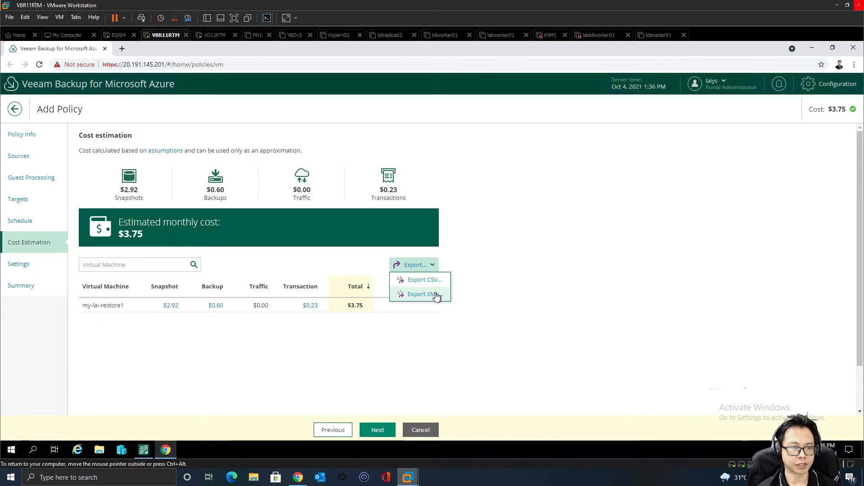
{"action": "left_click", "coordinate": [453, 310]}
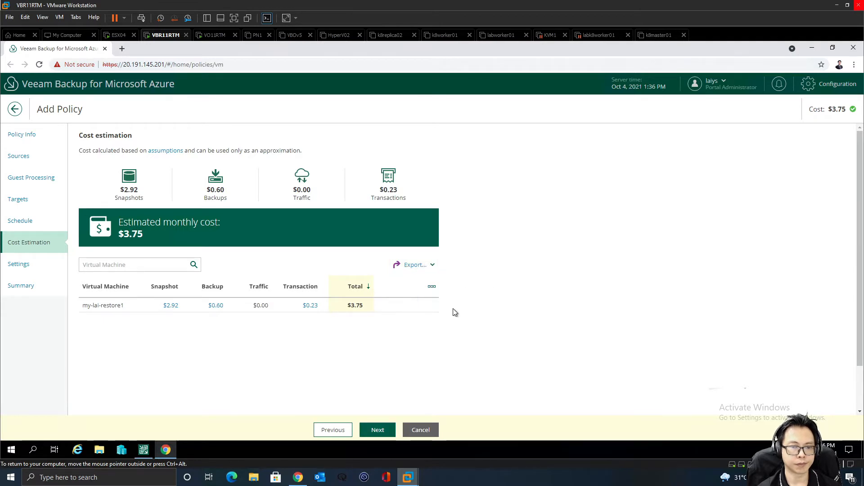
{"action": "left_click", "coordinate": [379, 430]}
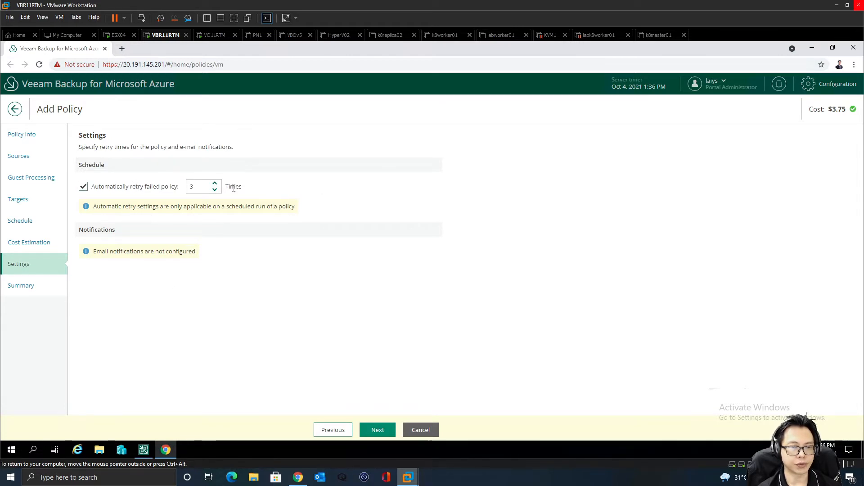
{"action": "left_click", "coordinate": [376, 430]}
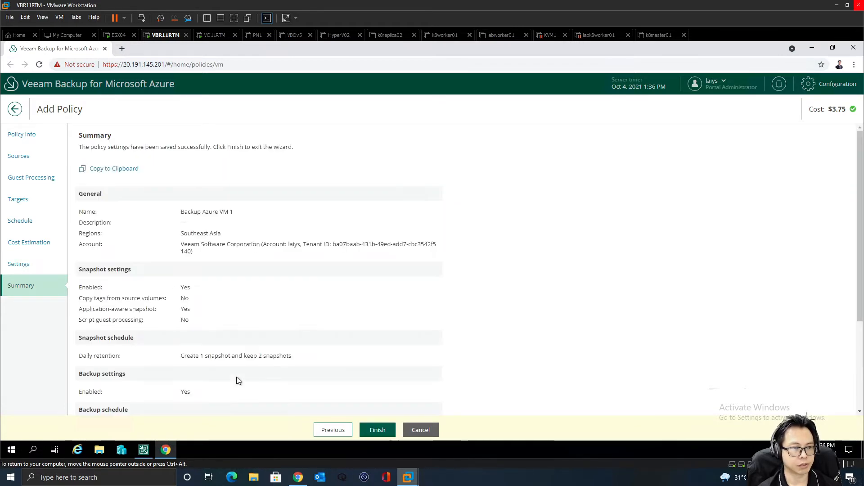
{"action": "scroll", "coordinate": [214, 302], "scroll_direction": "down", "scroll_amount": 3}
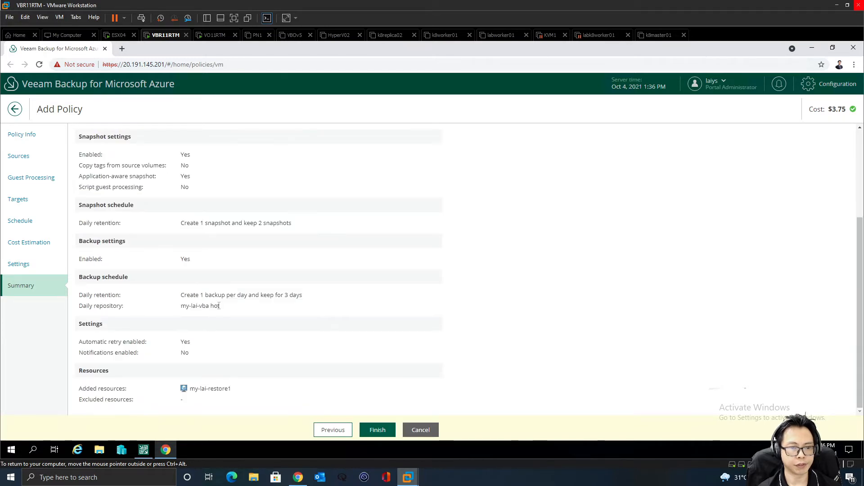
{"action": "left_click", "coordinate": [378, 430]}
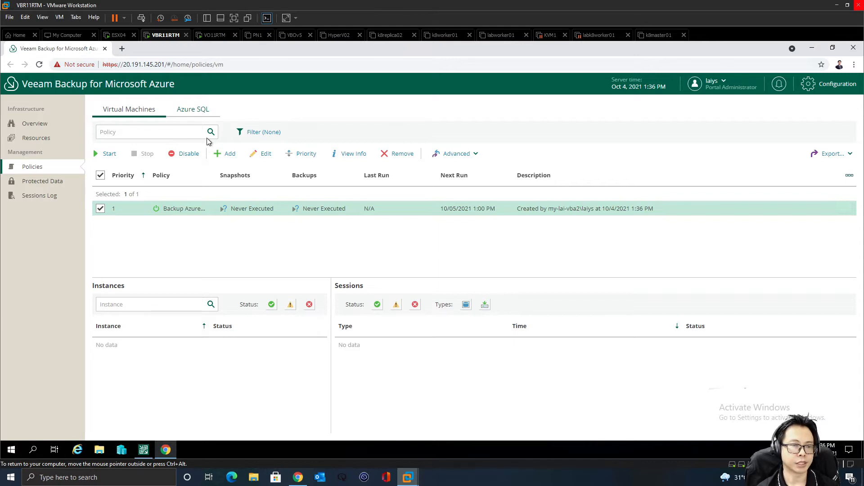
View the Azure SQL policies, switch to Veeam Backup and Replication, and start a new Microsoft Azure SQL backup job
{"action": "left_click", "coordinate": [199, 110]}
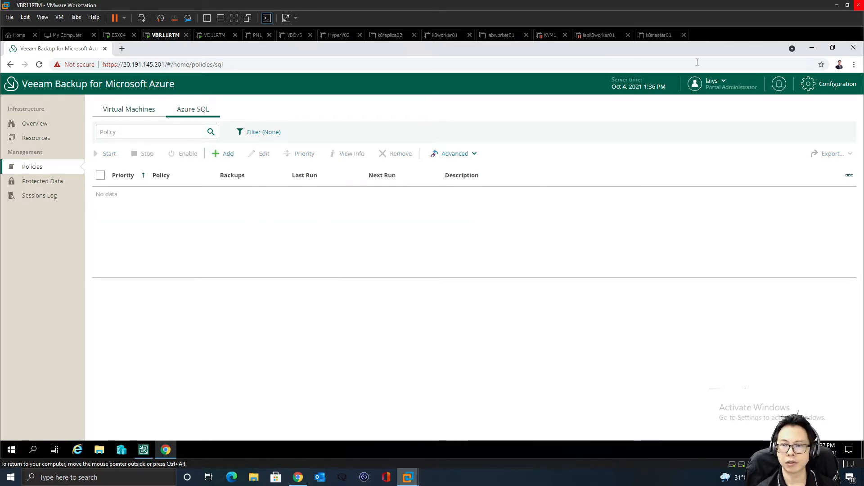
{"action": "left_click", "coordinate": [812, 47]}
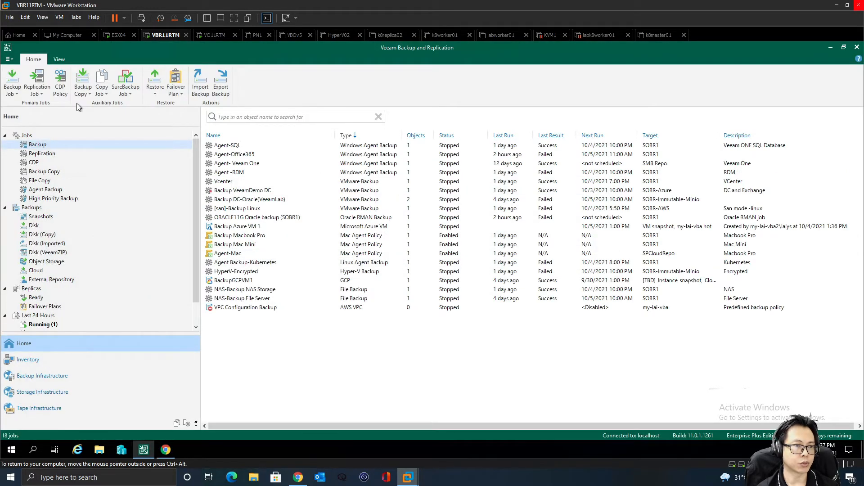
{"action": "left_click", "coordinate": [12, 85]}
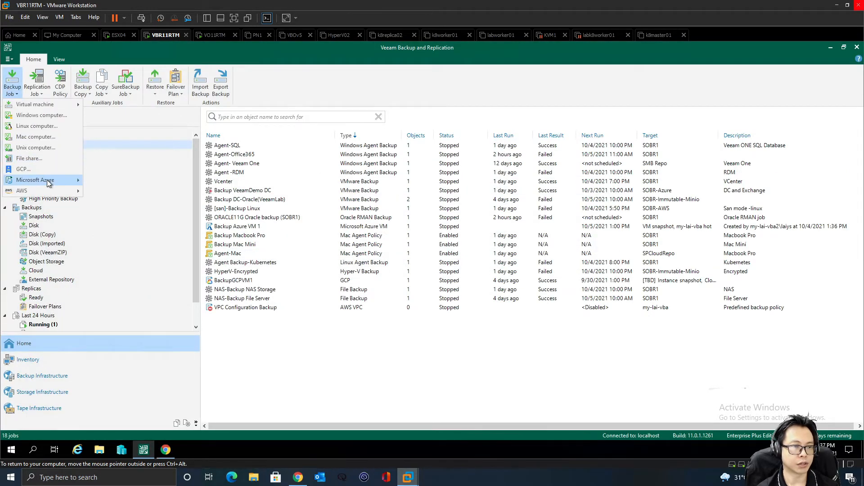
{"action": "mouse_move", "coordinate": [49, 182]}
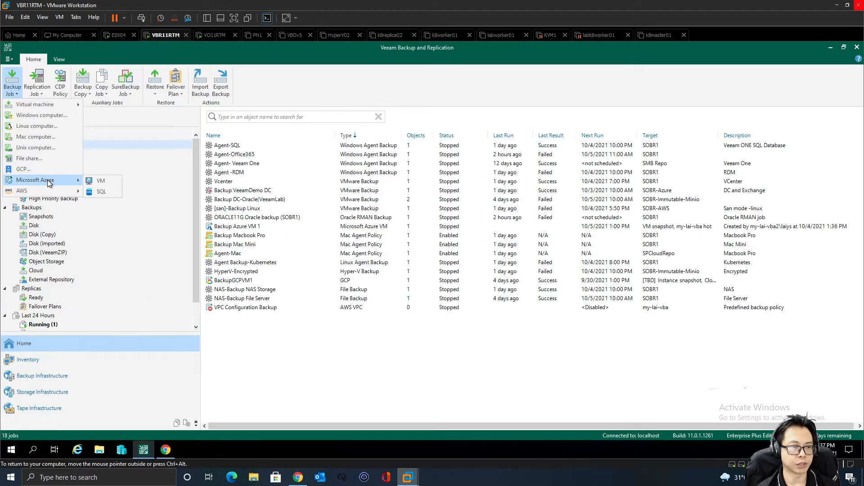
{"action": "left_click", "coordinate": [107, 192]}
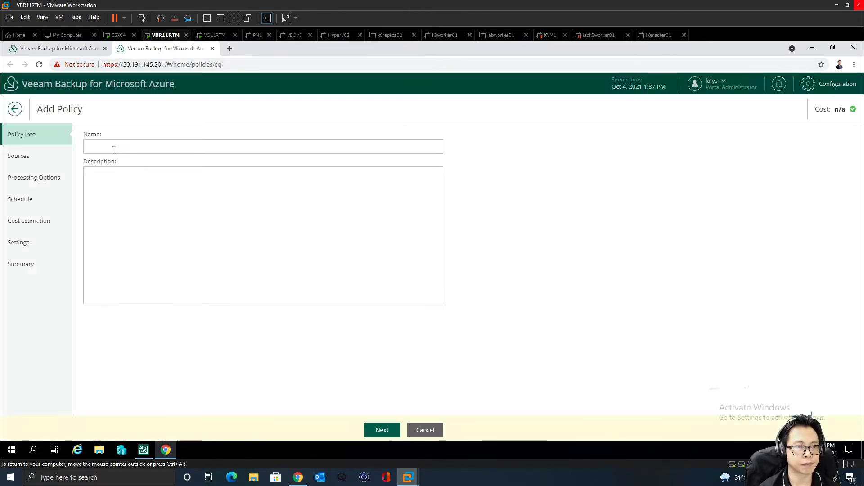
Name the new SQL policy "Backup SQL PaaS 1" and proceed to its source settings
{"action": "left_click", "coordinate": [115, 150]}
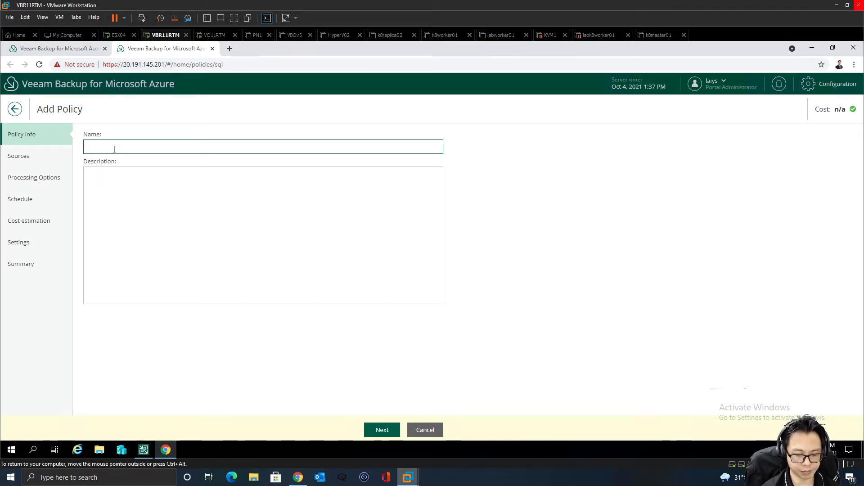
{"action": "type", "text": "Backup SQK"}
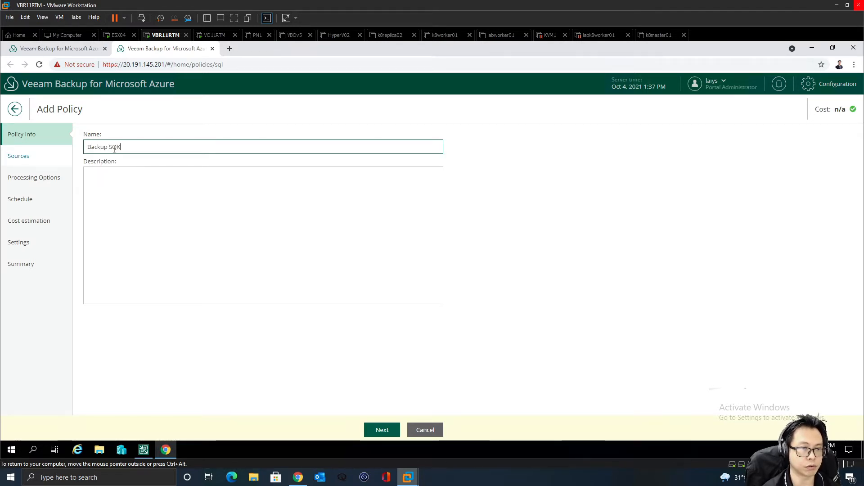
{"action": "key", "text": "BackSpace"}
{"action": "key", "text": "BackSpace"}
{"action": "type", "text": "K"}
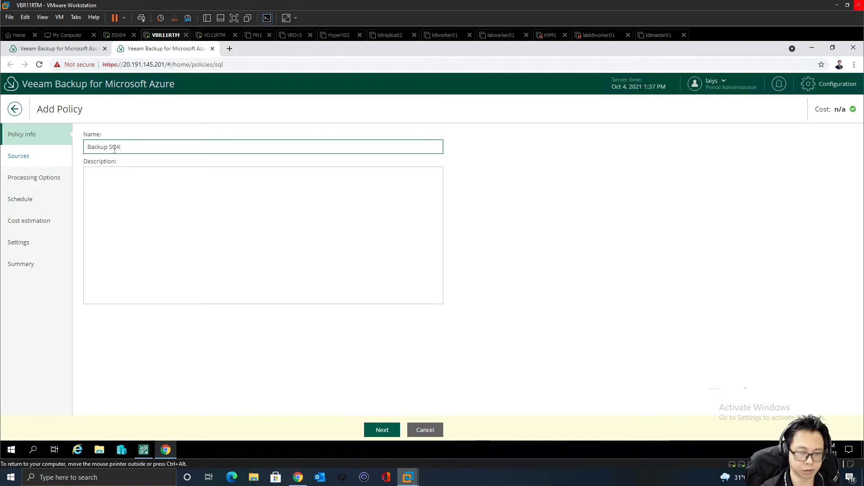
{"action": "key", "text": "BackSpace"}
{"action": "type", "text": "L "}
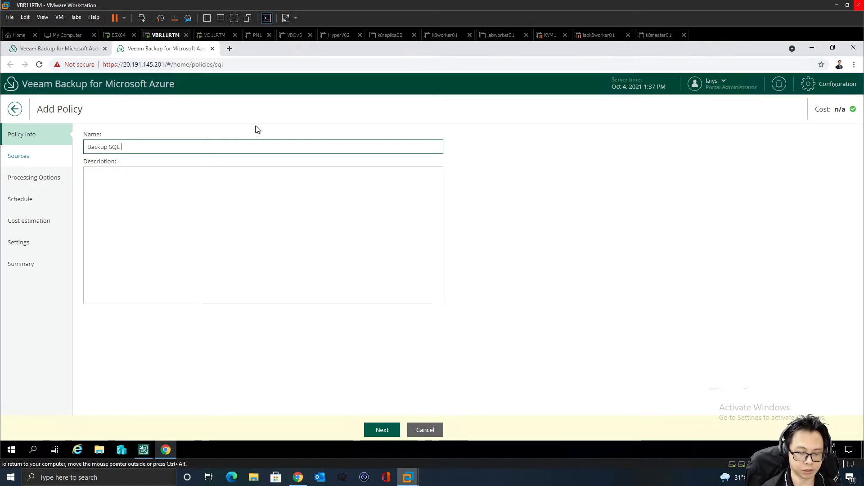
{"action": "type", "text": "PaaS 1"}
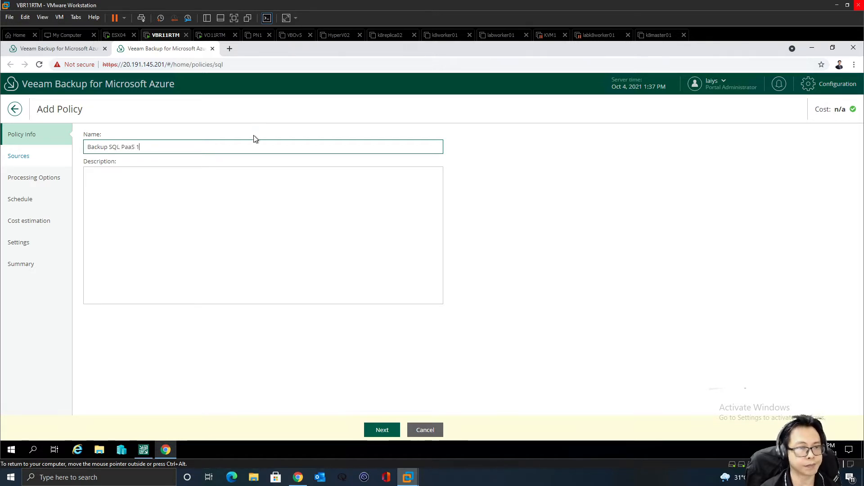
{"action": "left_click", "coordinate": [375, 430]}
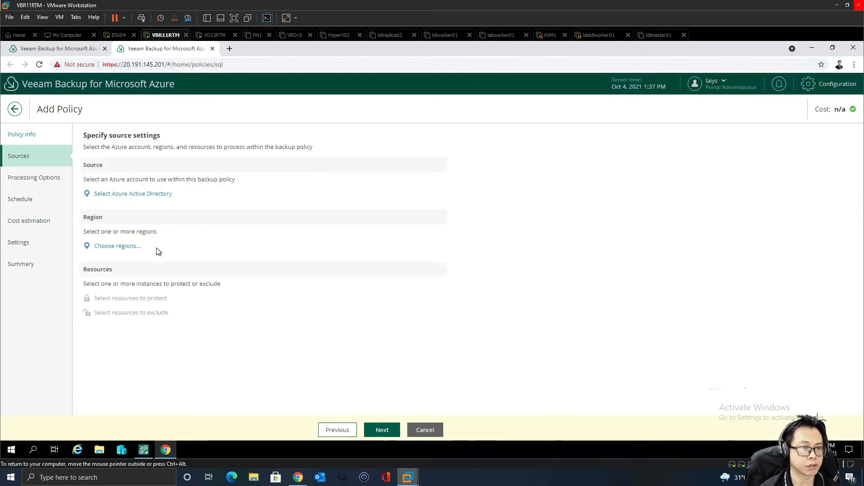
Use the Veeam Software Corporation Azure Active Directory account as the policy's source
{"action": "left_click", "coordinate": [170, 197]}
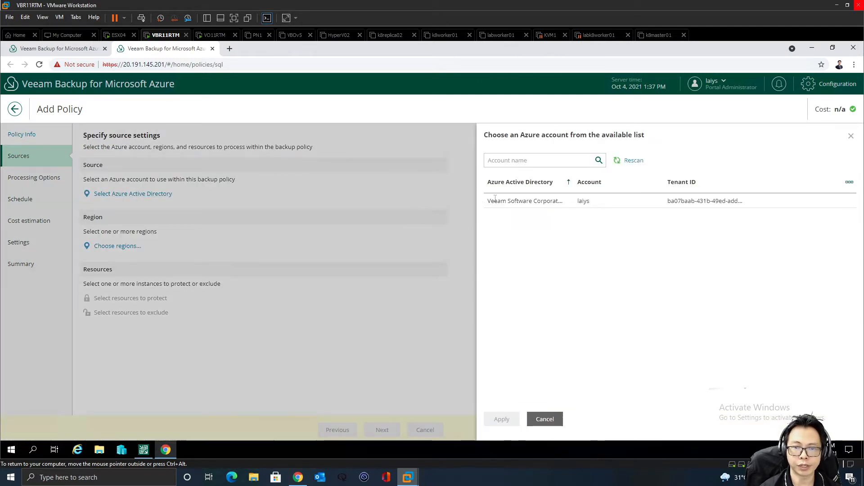
{"action": "left_click", "coordinate": [517, 200]}
{"action": "left_click", "coordinate": [499, 420]}
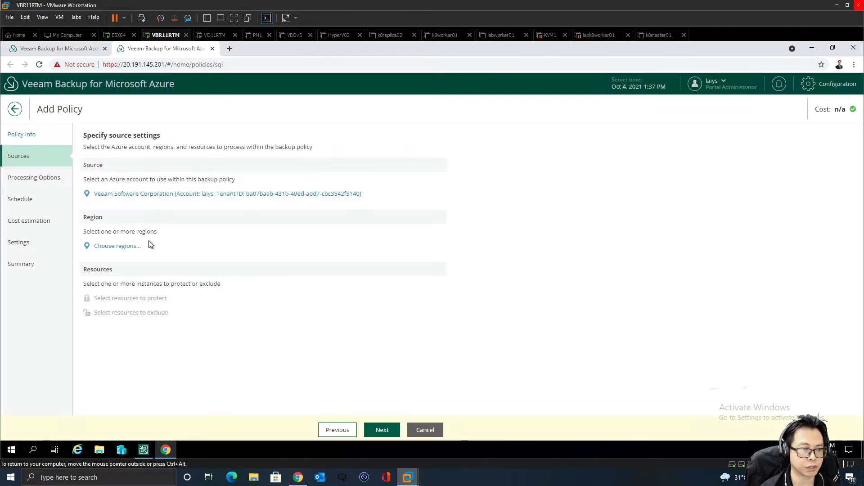
Add Southeast Asia as the policy's only source region and apply the selection
{"action": "left_click", "coordinate": [116, 247]}
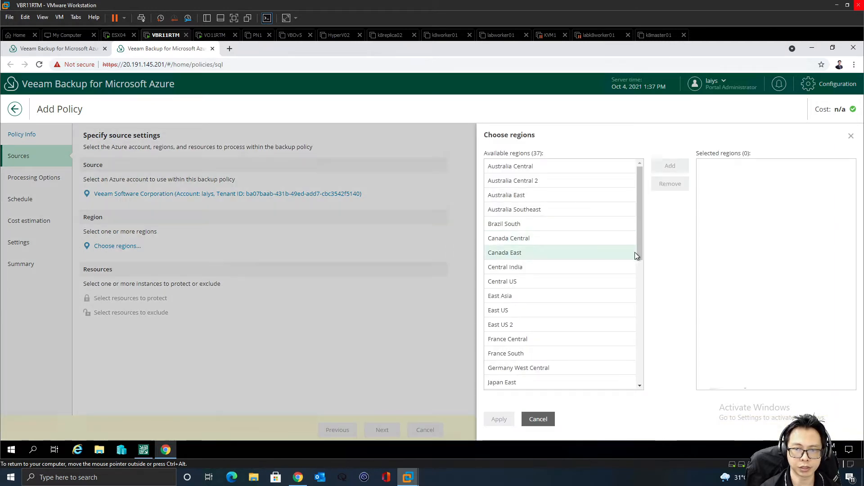
{"action": "left_click_drag", "start_coordinate": [640, 259], "coordinate": [645, 323]}
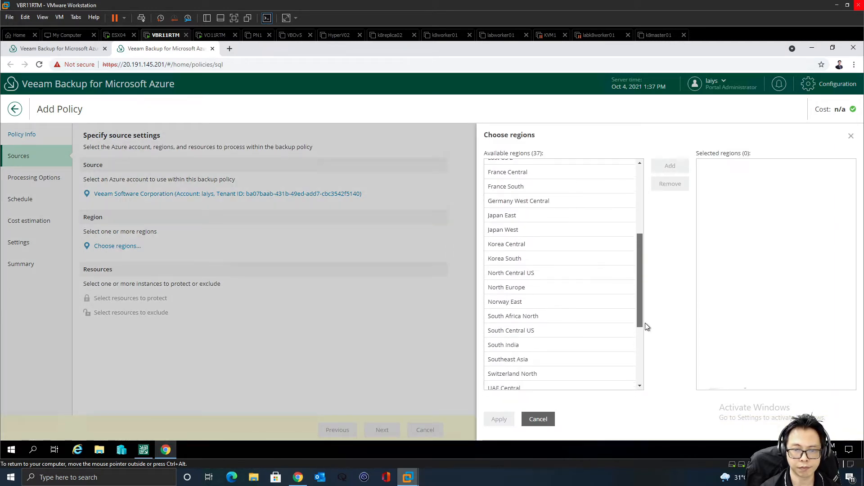
{"action": "left_click", "coordinate": [530, 357]}
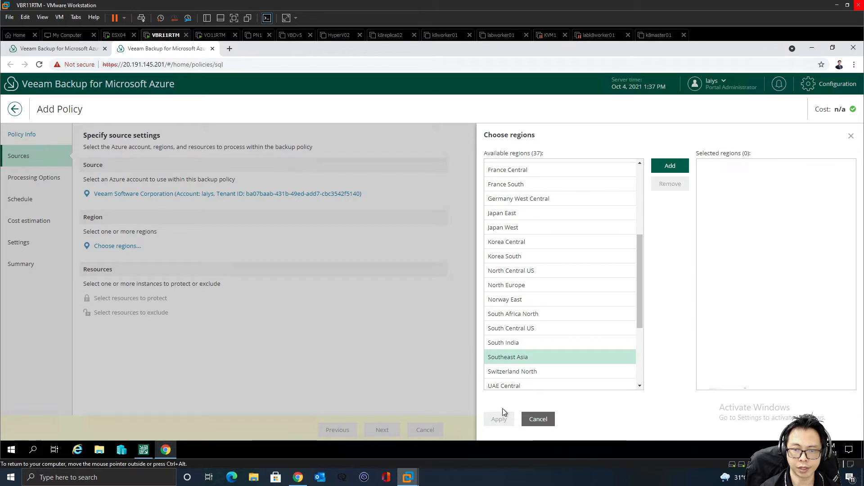
{"action": "left_click", "coordinate": [679, 171]}
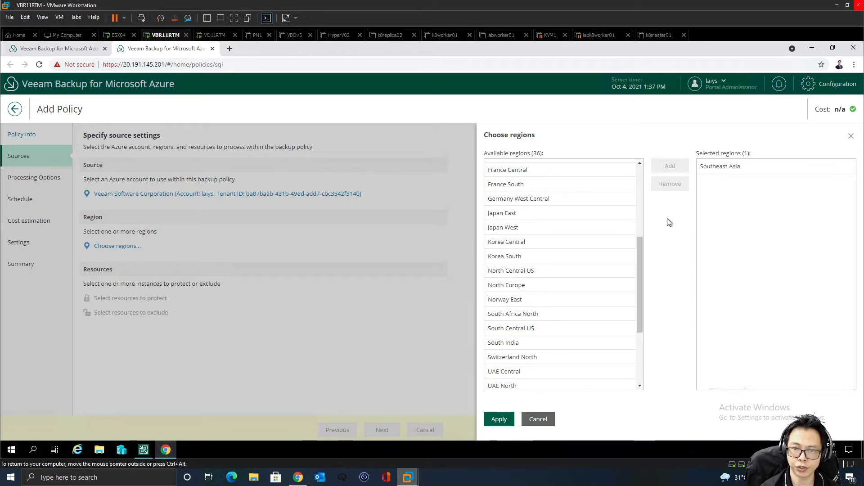
{"action": "left_click", "coordinate": [495, 420]}
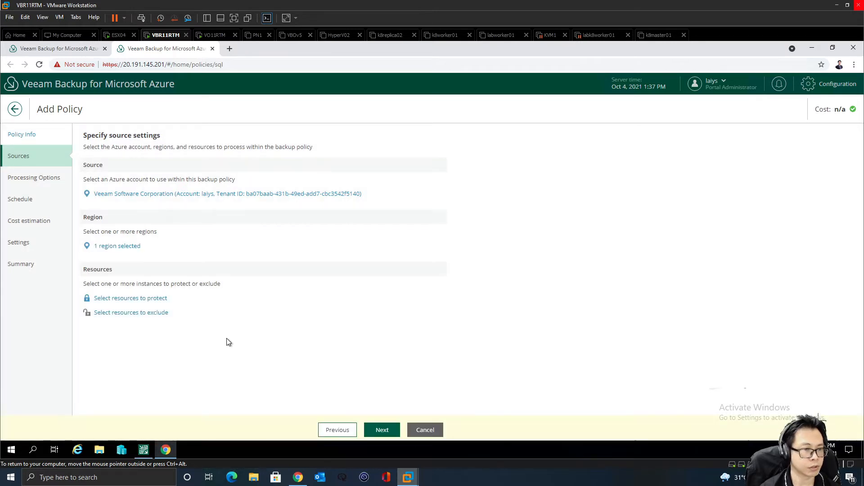
Protect the SQL database mylaidb01 as the policy's resource and proceed to the database processing settings
{"action": "left_click", "coordinate": [123, 299]}
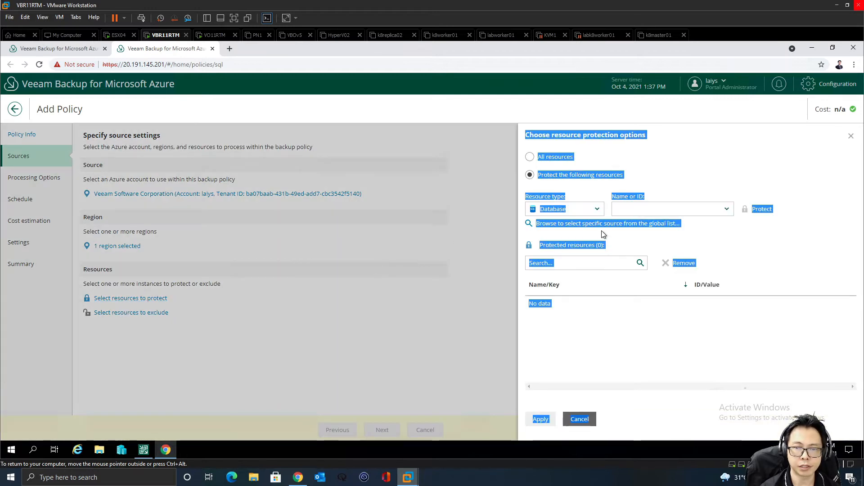
{"action": "left_click", "coordinate": [583, 210]}
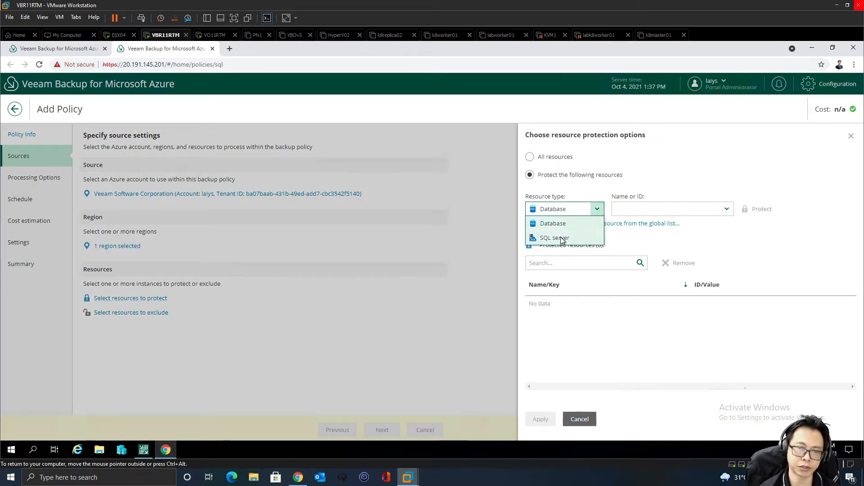
{"action": "left_click", "coordinate": [576, 222]}
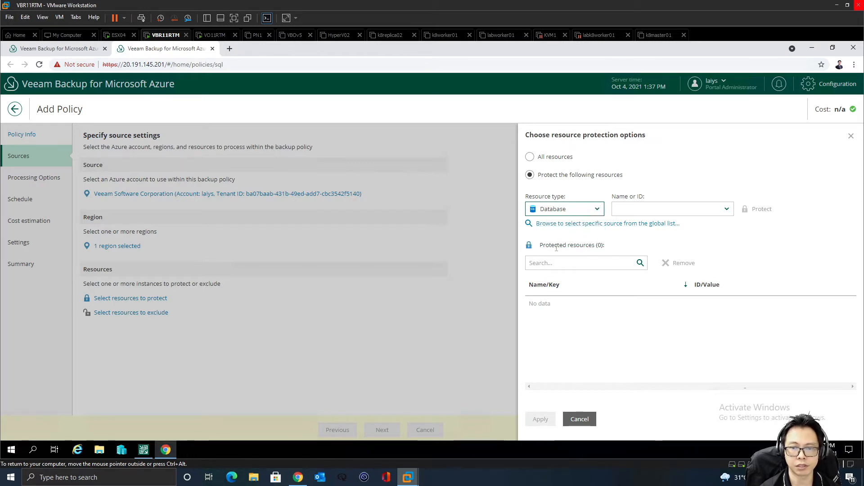
{"action": "left_click", "coordinate": [573, 225]}
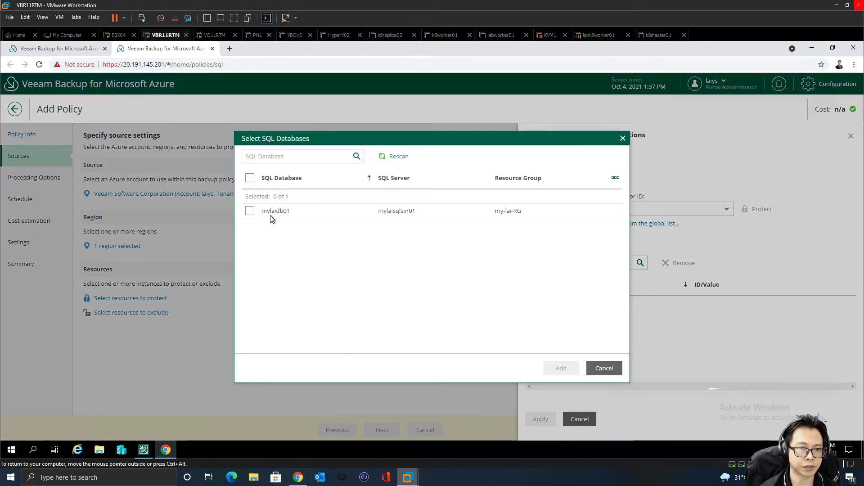
{"action": "left_click", "coordinate": [251, 211]}
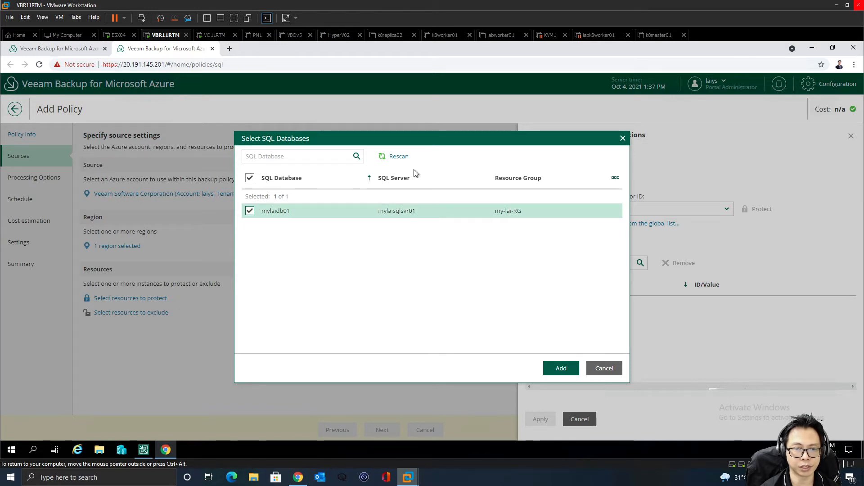
{"action": "left_click", "coordinate": [572, 368]}
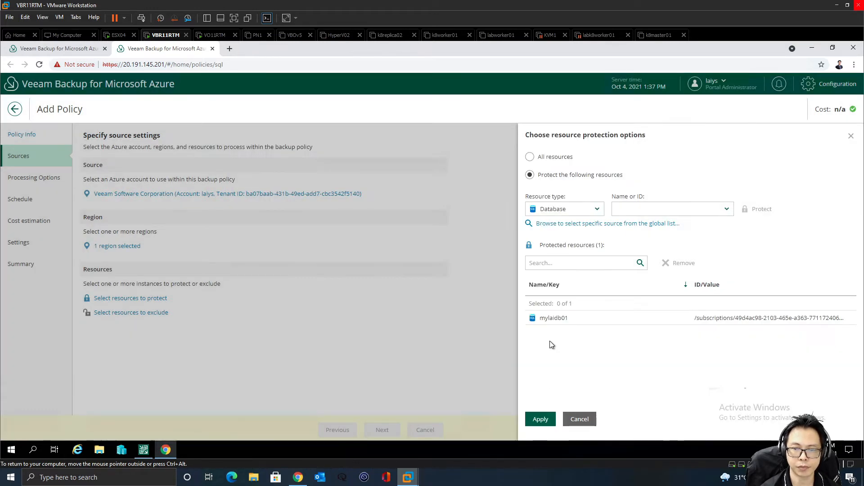
{"action": "left_click", "coordinate": [545, 417]}
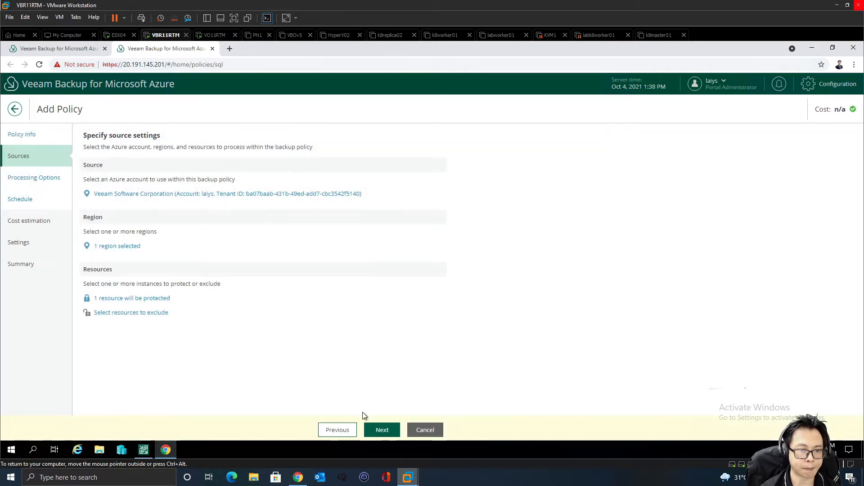
{"action": "left_click", "coordinate": [381, 430]}
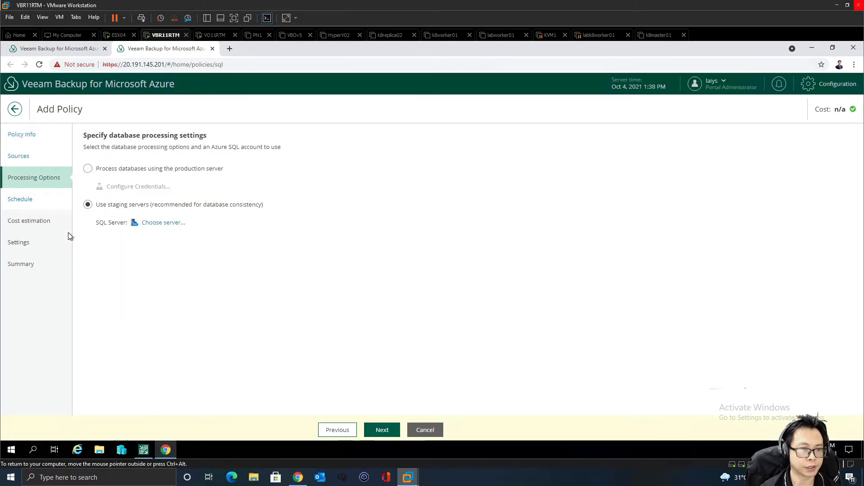
Set mylaisqlsvr01 as the staging server with its existing SQL account and proceed to the scheduling options
{"action": "left_click", "coordinate": [157, 222]}
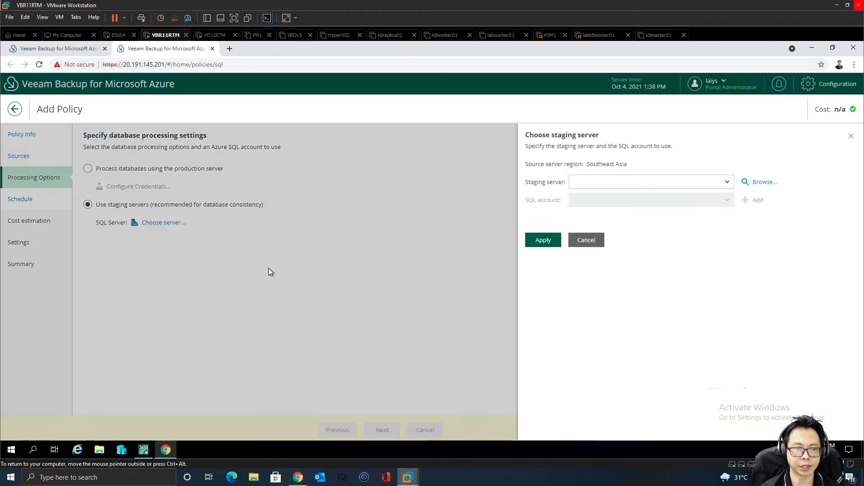
{"action": "left_click", "coordinate": [657, 182]}
{"action": "left_click", "coordinate": [631, 193]}
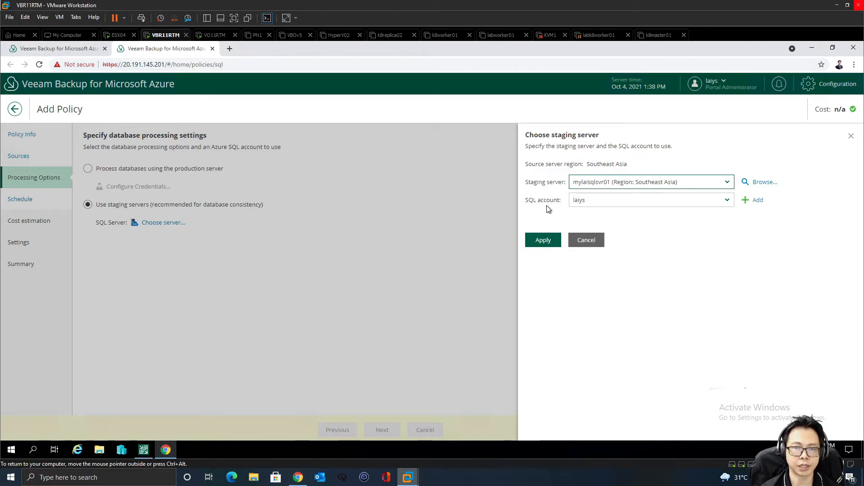
{"action": "left_click", "coordinate": [602, 201]}
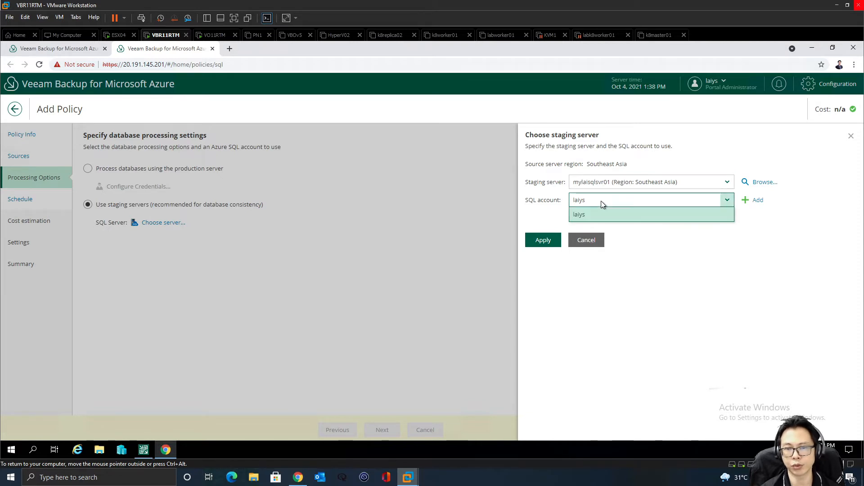
{"action": "left_click", "coordinate": [557, 217]}
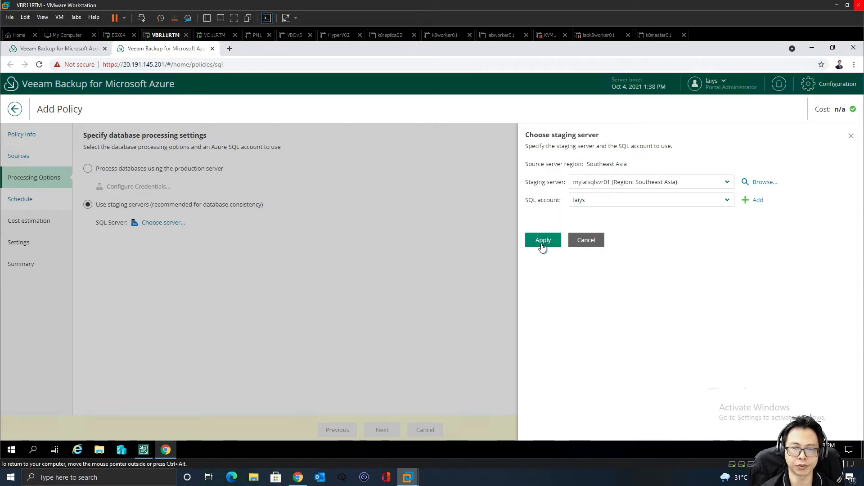
{"action": "left_click", "coordinate": [543, 241]}
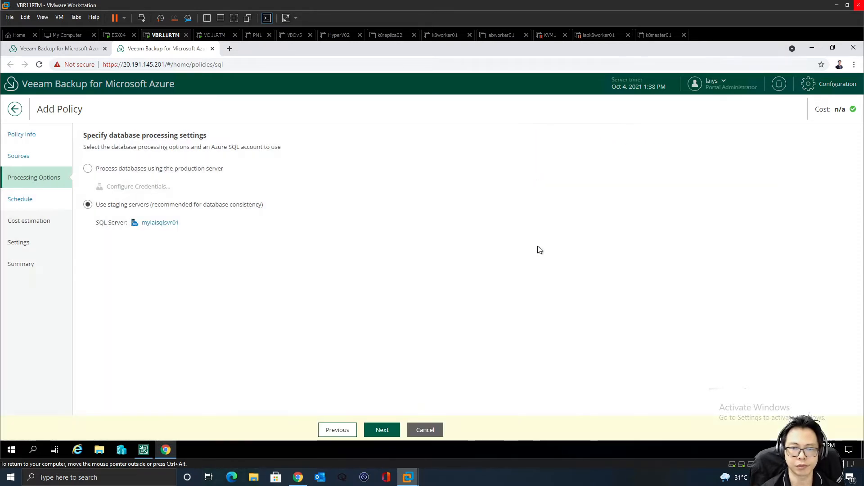
{"action": "left_click", "coordinate": [383, 430]}
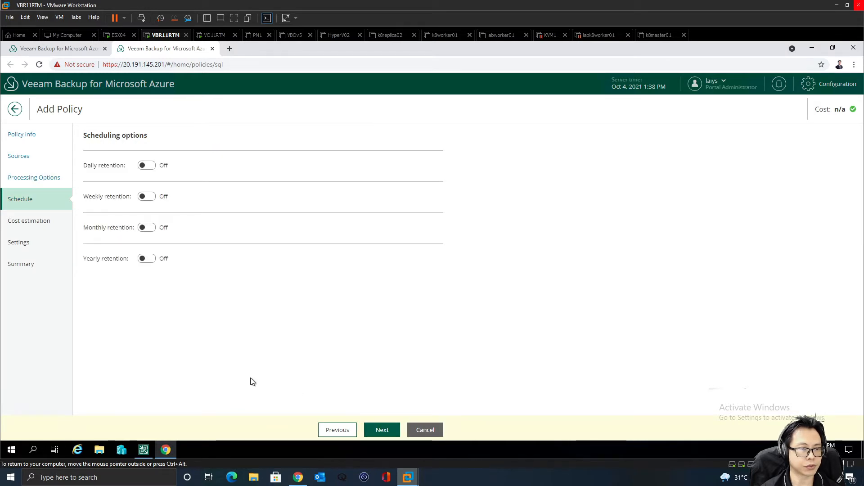
Enable daily retention with one backup every day at 1 PM, kept for 3 days in the my-lai-vba hot repository
{"action": "left_click", "coordinate": [149, 166]}
{"action": "left_click", "coordinate": [120, 206]}
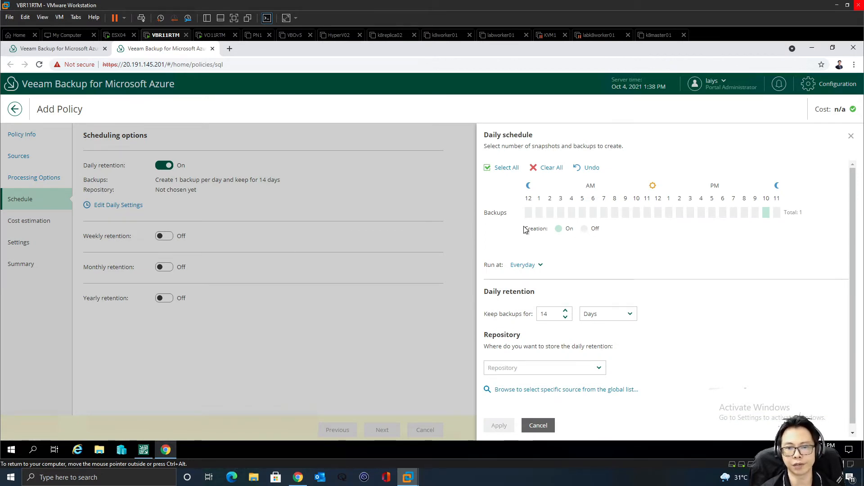
{"action": "left_click", "coordinate": [669, 212]}
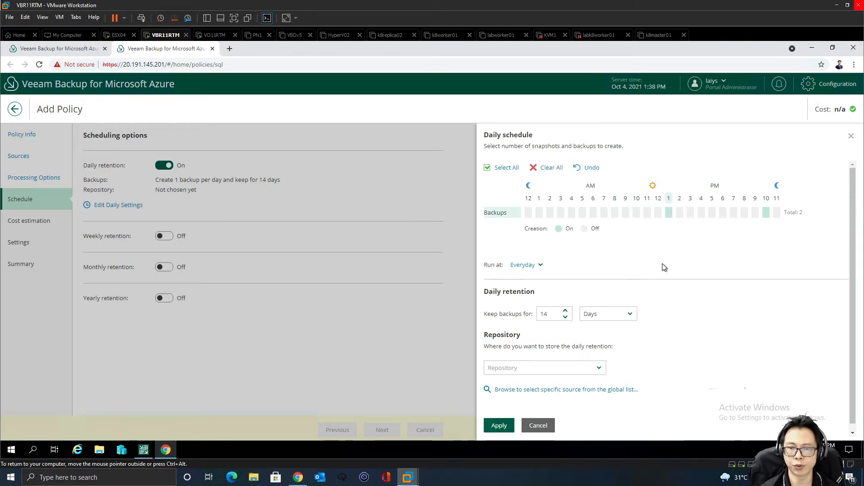
{"action": "left_click", "coordinate": [766, 213]}
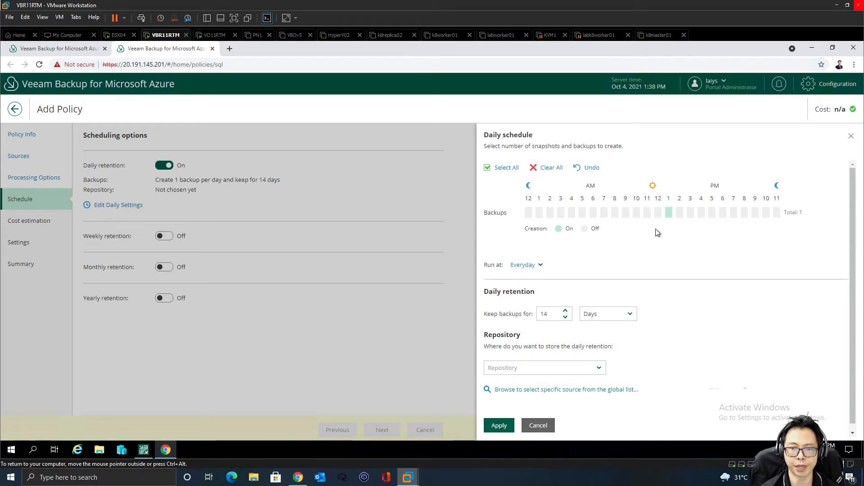
{"action": "double_click", "coordinate": [554, 314]}
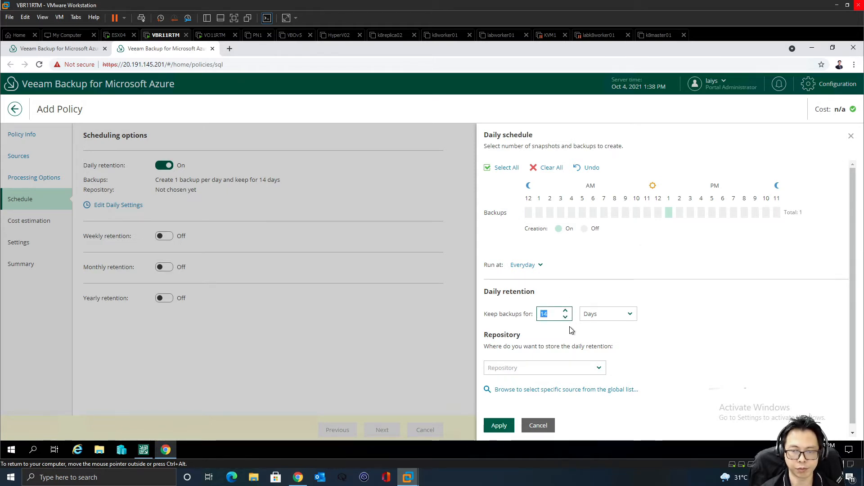
{"action": "type", "text": "3"}
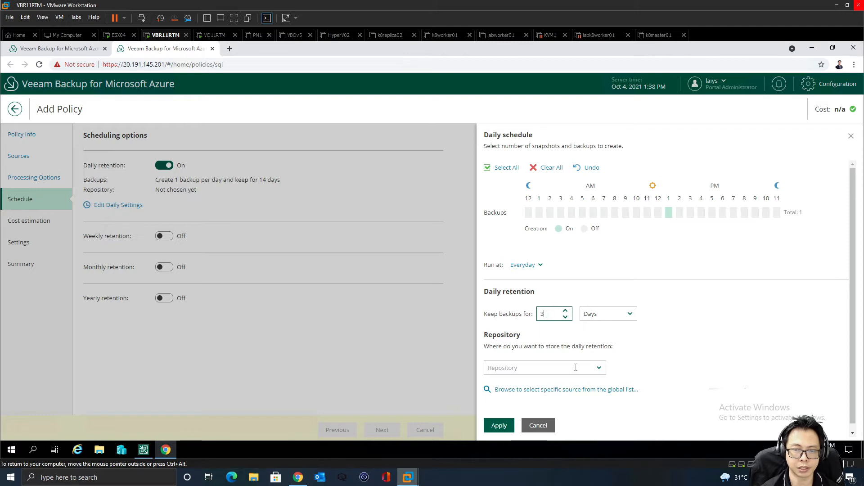
{"action": "left_click", "coordinate": [599, 368]}
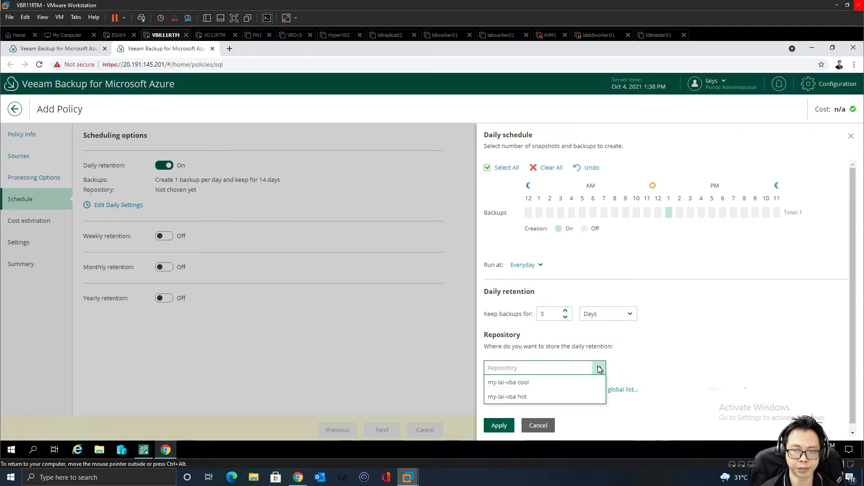
{"action": "left_click", "coordinate": [526, 397]}
{"action": "left_click", "coordinate": [502, 427]}
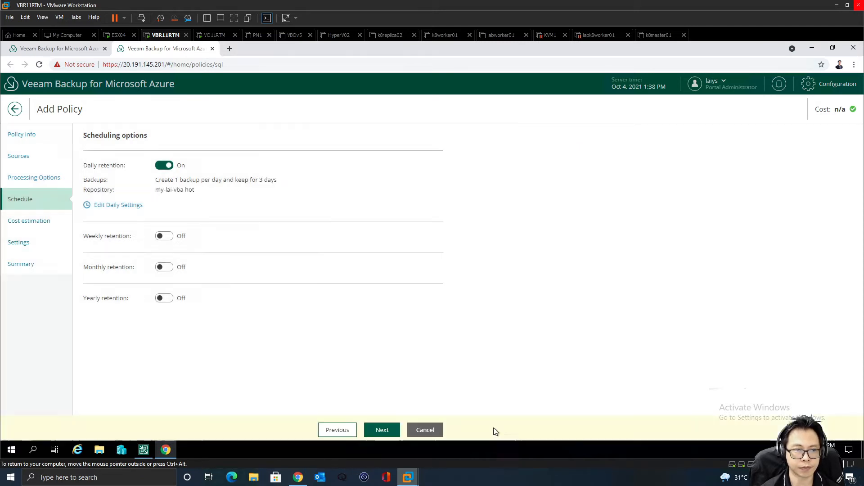
{"action": "left_click", "coordinate": [166, 268]}
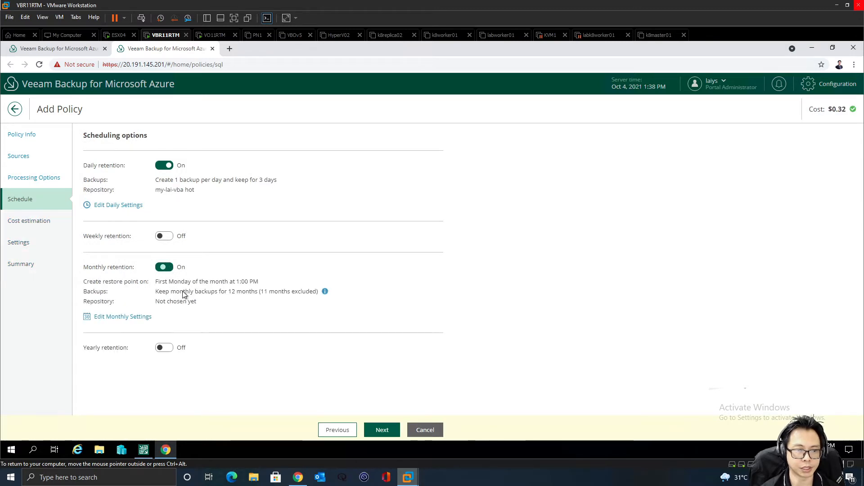
{"action": "left_click", "coordinate": [133, 317]}
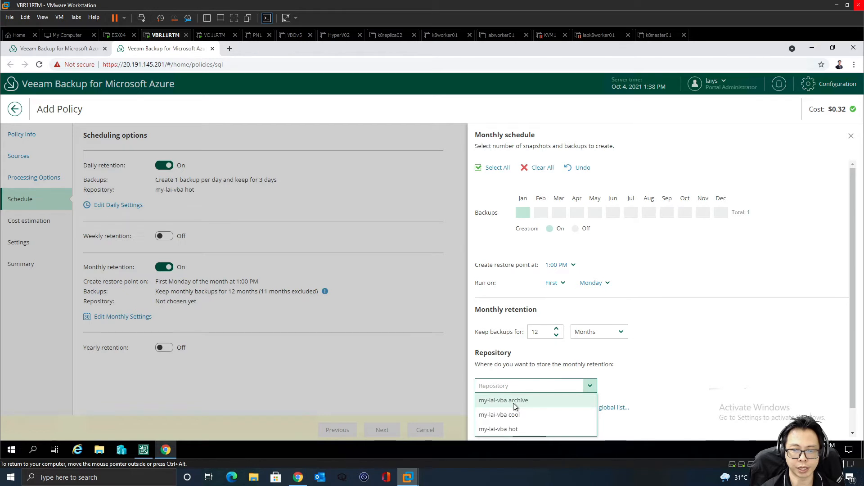
{"action": "left_click", "coordinate": [514, 402]}
{"action": "scroll", "coordinate": [539, 326], "scroll_direction": "down", "scroll_amount": 1}
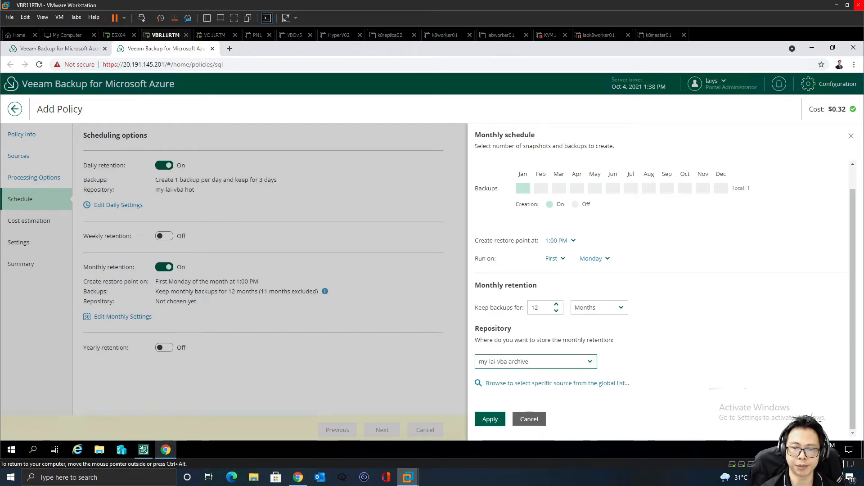
{"action": "left_click", "coordinate": [540, 418]}
{"action": "left_click", "coordinate": [501, 279]}
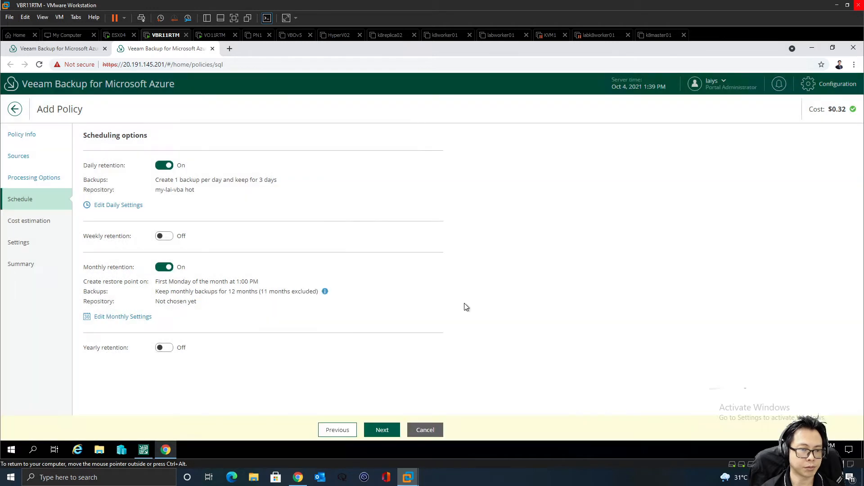
{"action": "left_click", "coordinate": [163, 267]}
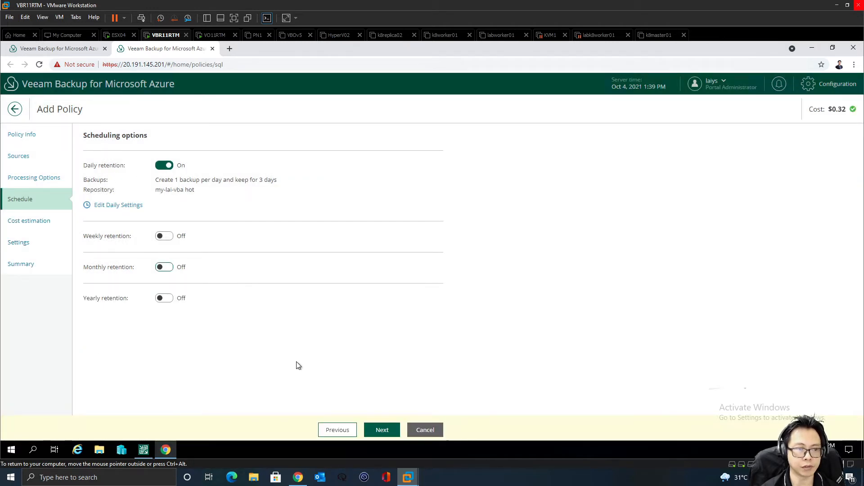
Accept the schedule, check the cost estimation's export formats, and proceed through the retry settings to the policy summary
{"action": "left_click", "coordinate": [382, 430]}
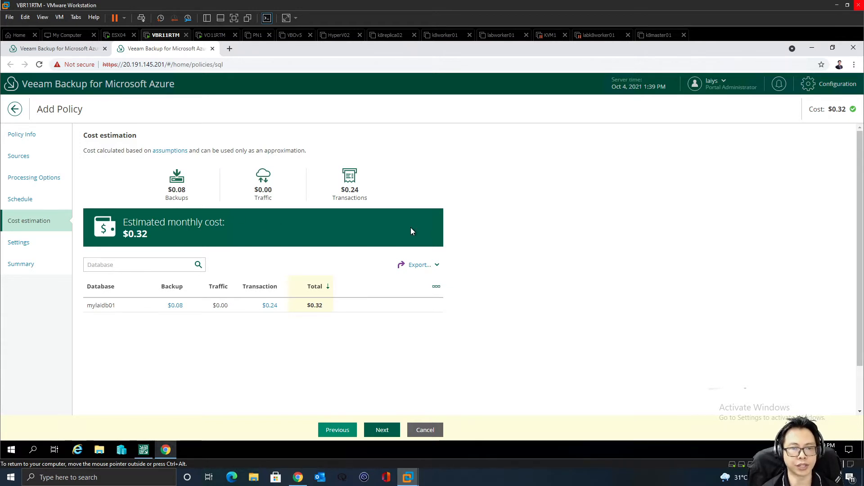
{"action": "left_click", "coordinate": [436, 265]}
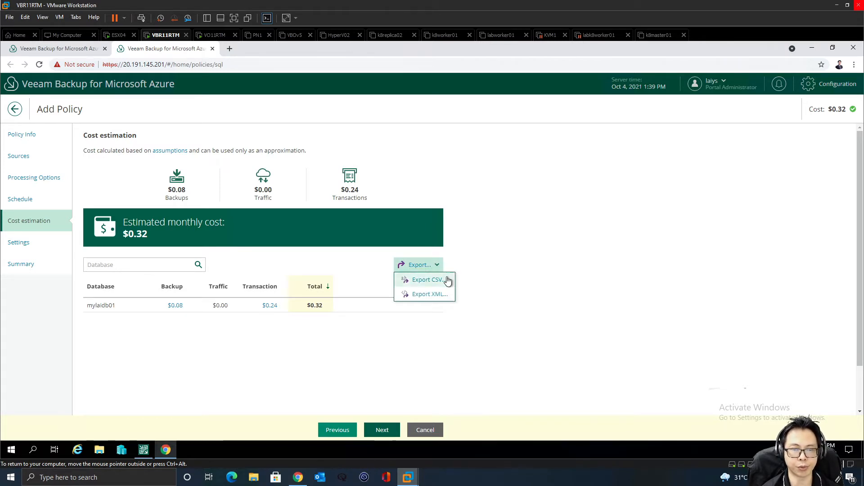
{"action": "left_click", "coordinate": [490, 277]}
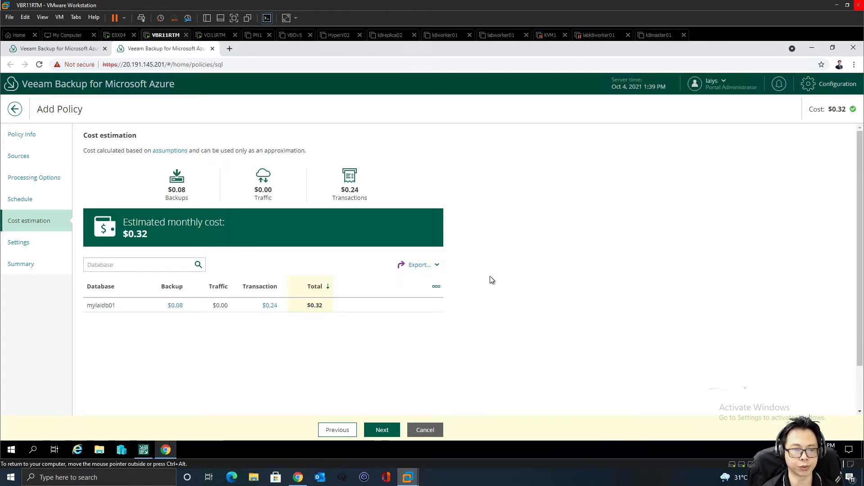
{"action": "left_click", "coordinate": [374, 432]}
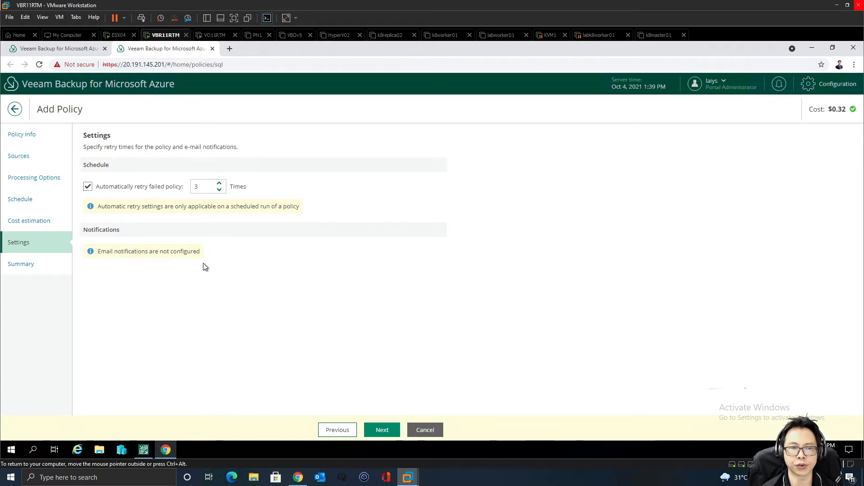
{"action": "left_click", "coordinate": [373, 434]}
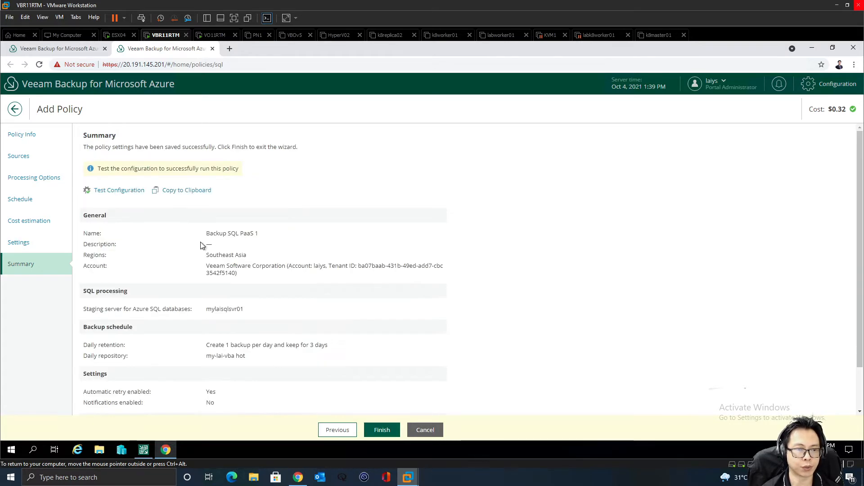
Test the SQL policy's configuration, rerun the check, and finish creating the policy
{"action": "left_click", "coordinate": [119, 190]}
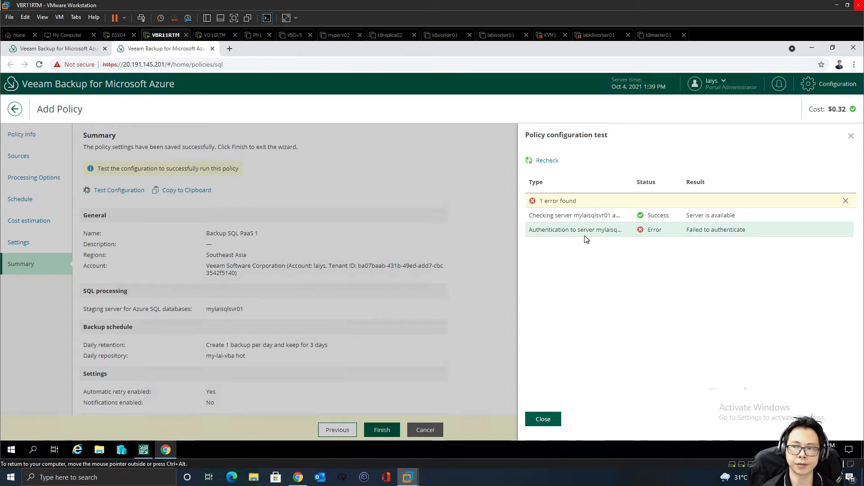
{"action": "left_click", "coordinate": [544, 161]}
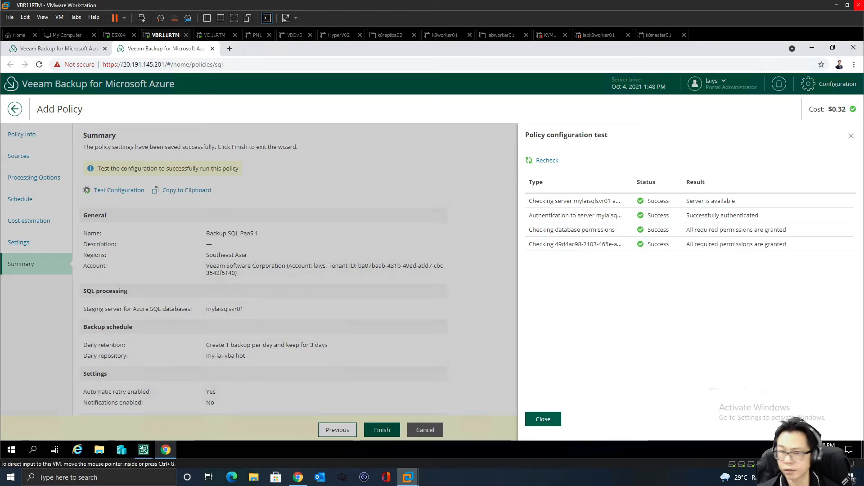
{"action": "left_click", "coordinate": [545, 420]}
{"action": "left_click", "coordinate": [381, 430]}
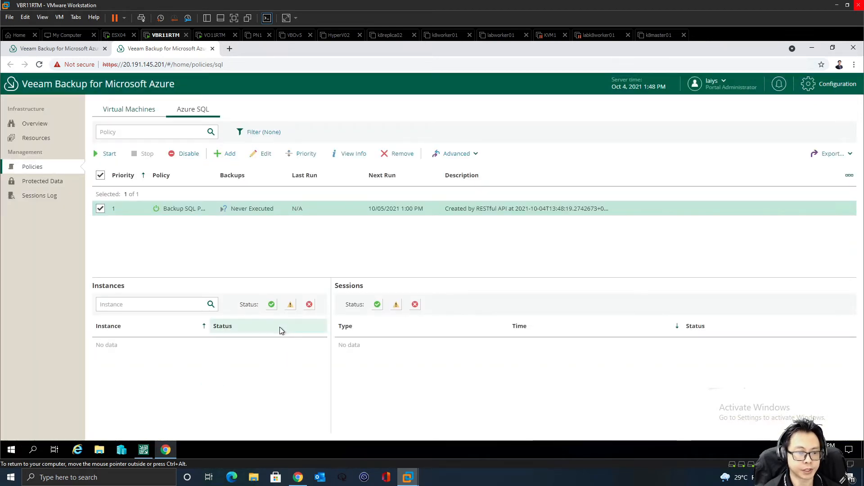
Switch to Veeam Backup and Replication, refresh the backup job list, and start the Backup SQL PaaS 1 job
{"action": "left_click", "coordinate": [147, 451]}
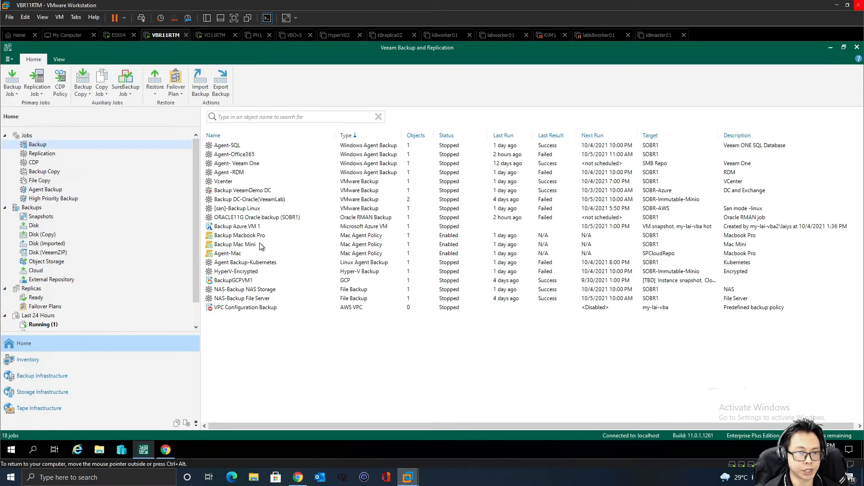
{"action": "left_click", "coordinate": [48, 155]}
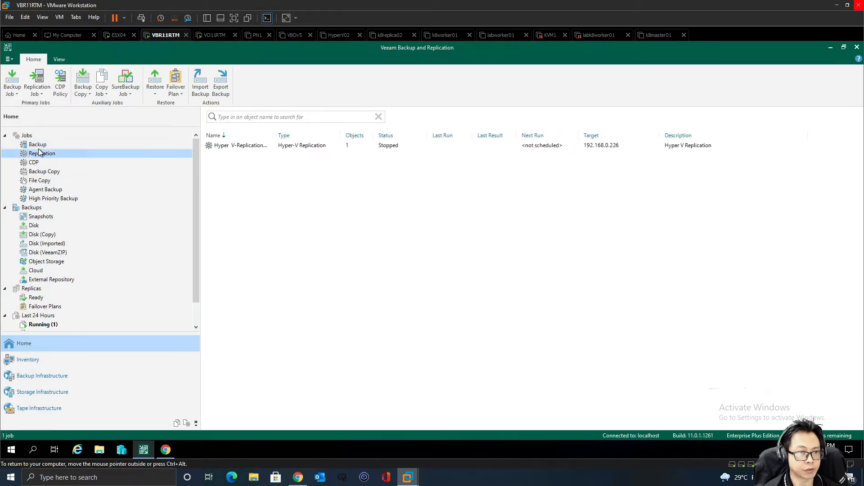
{"action": "left_click", "coordinate": [187, 145]}
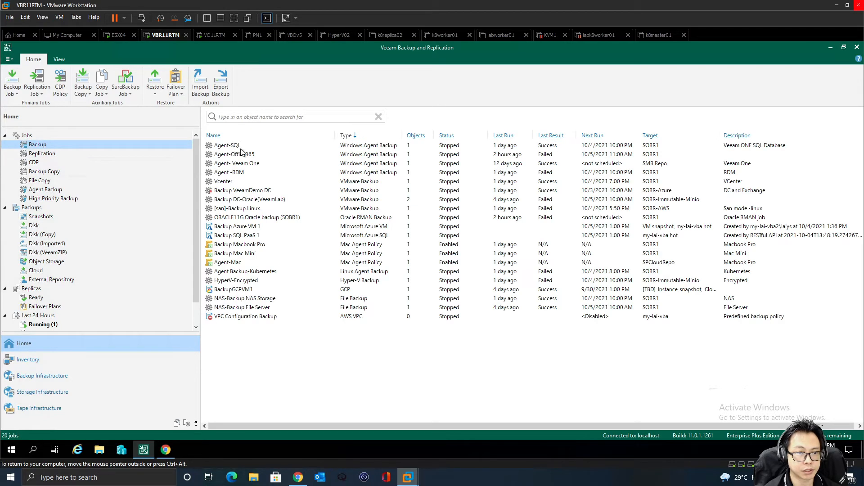
{"action": "left_click", "coordinate": [256, 230]}
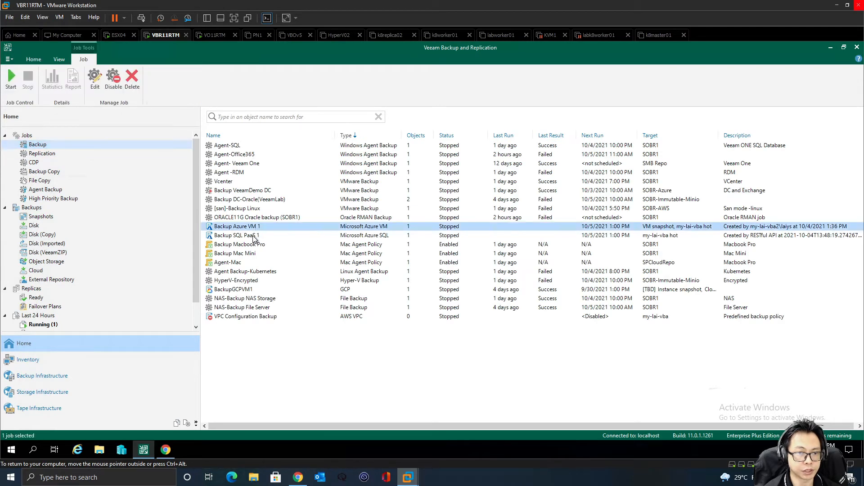
{"action": "left_click", "coordinate": [255, 236], "text": "ctrl"}
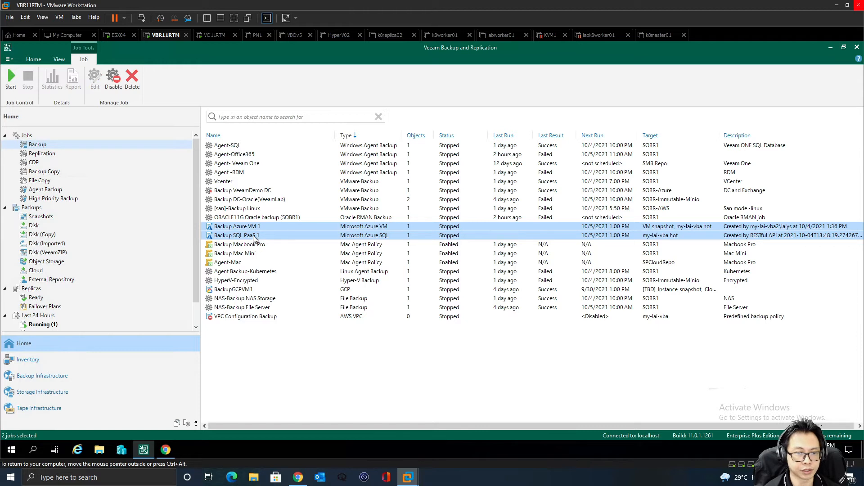
{"action": "left_click", "coordinate": [256, 236]}
{"action": "right_click", "coordinate": [264, 234]}
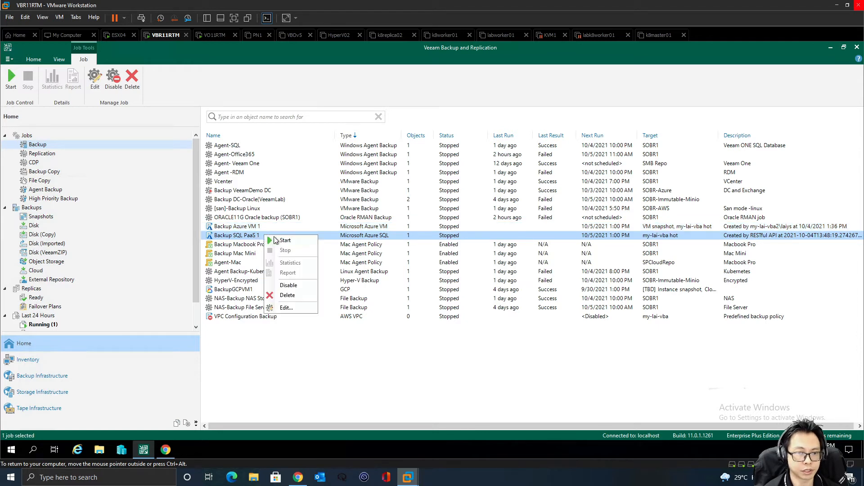
{"action": "left_click", "coordinate": [286, 240]}
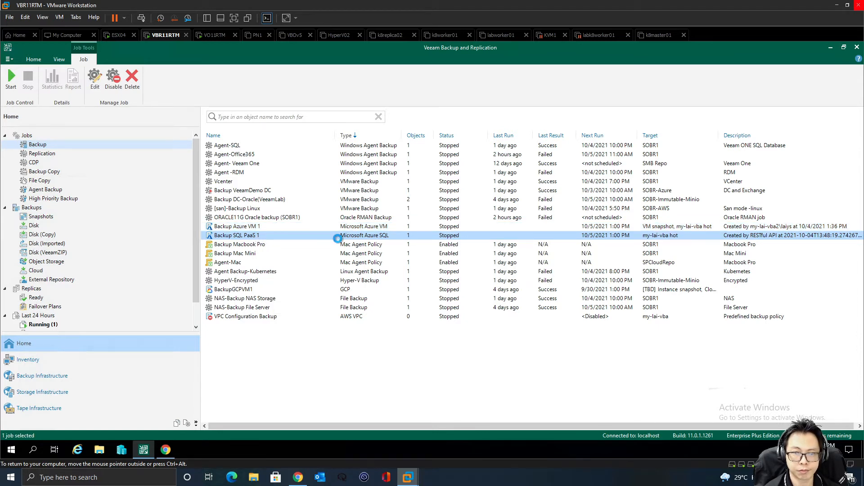
Start the Backup Azure VM 1 job
{"action": "left_click", "coordinate": [244, 228]}
{"action": "right_click", "coordinate": [259, 229]}
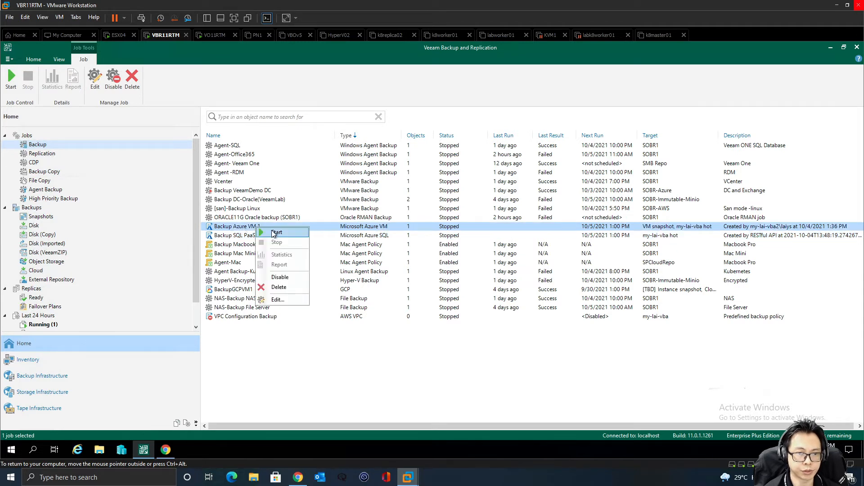
{"action": "left_click", "coordinate": [277, 232]}
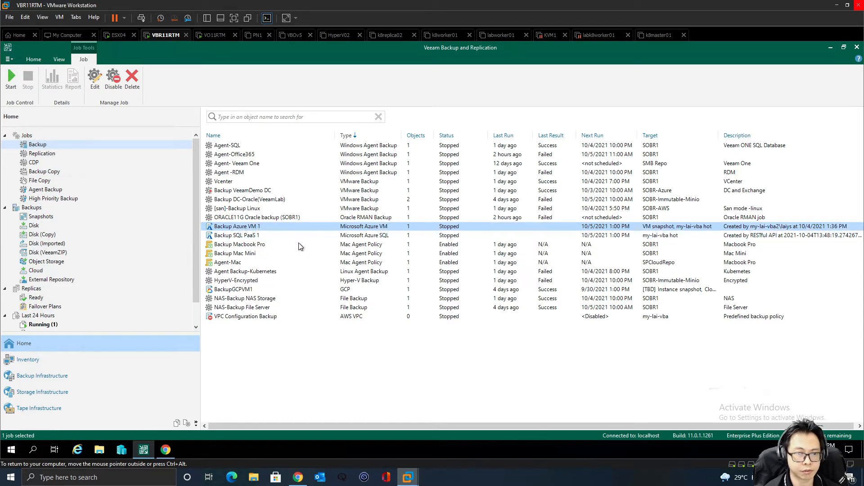
Examine the progress of Backup SQL PaaS 1, including its mylaidb01 database, and of Backup Azure VM 1
{"action": "left_click", "coordinate": [266, 237]}
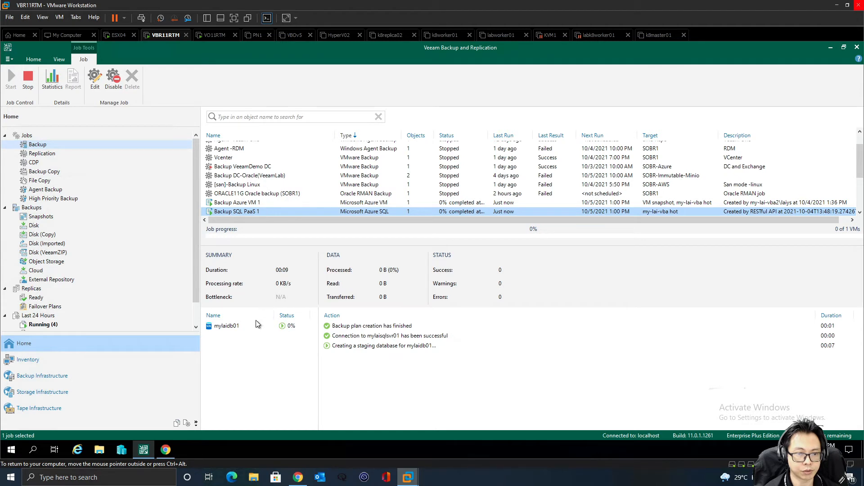
{"action": "left_click", "coordinate": [267, 326]}
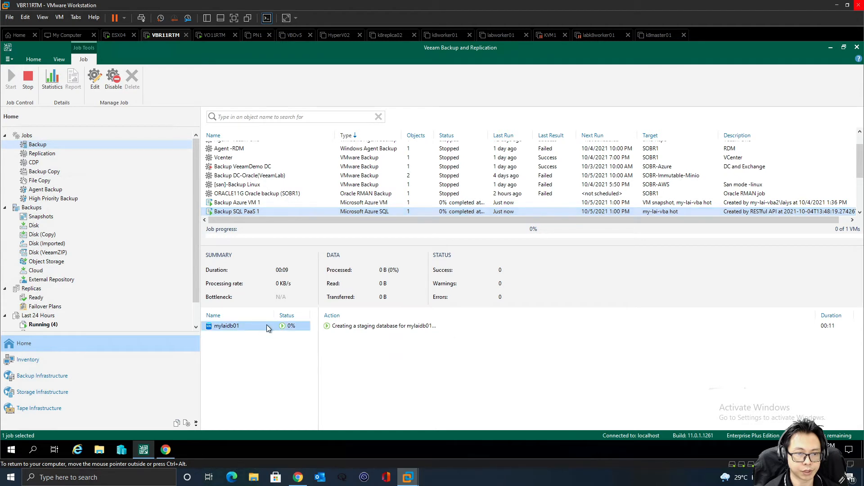
{"action": "left_click", "coordinate": [272, 210]}
{"action": "left_click", "coordinate": [272, 204]}
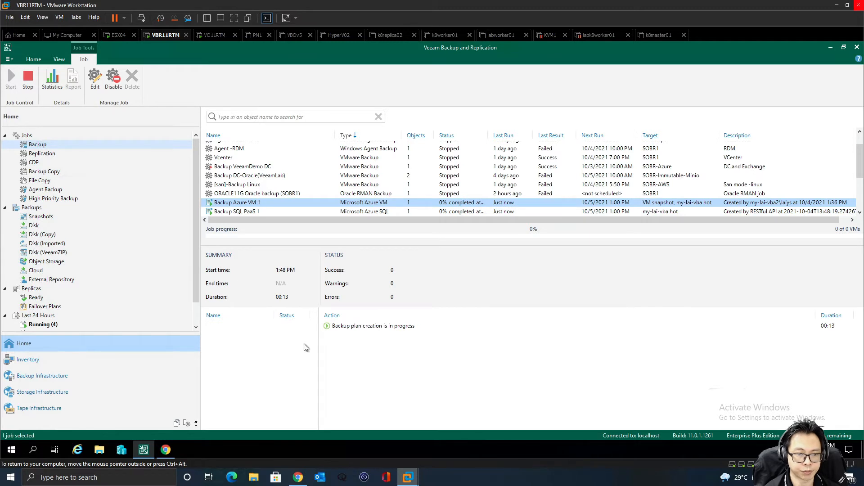
Switch to Veeam Backup for Microsoft Azure and view the session log of the running Backup SQL PaaS 1 backup
{"action": "left_click", "coordinate": [166, 449]}
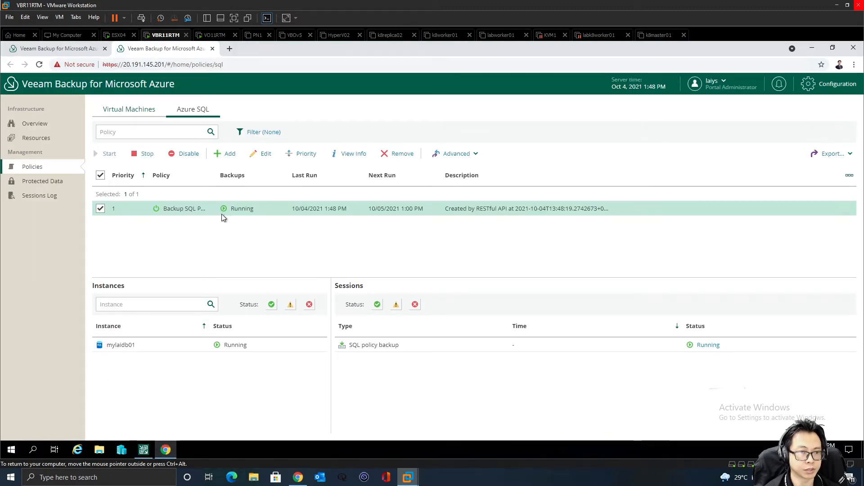
{"action": "left_click", "coordinate": [39, 197]}
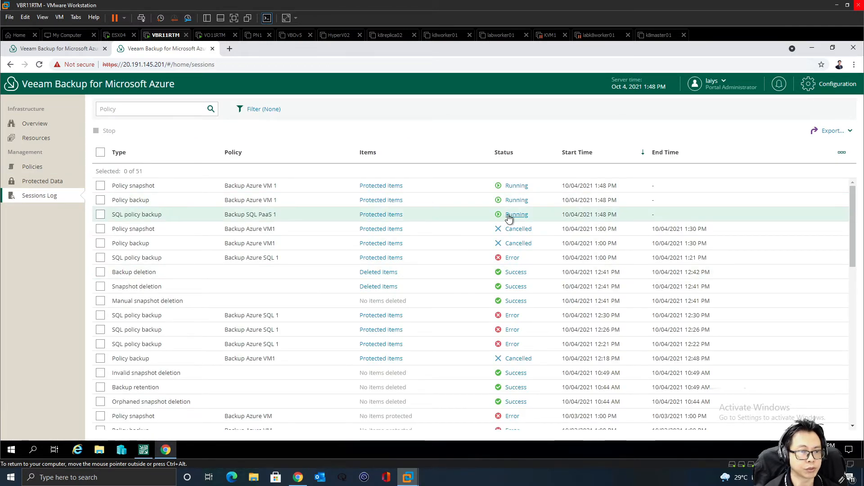
{"action": "left_click", "coordinate": [508, 216]}
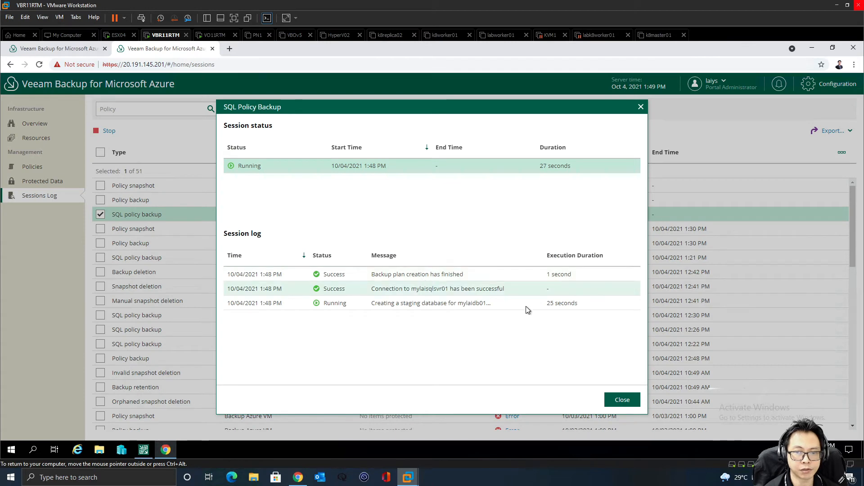
Examine the session log of the running Backup Azure VM 1 policy backup and open the appliance overview
{"action": "left_click", "coordinate": [623, 401]}
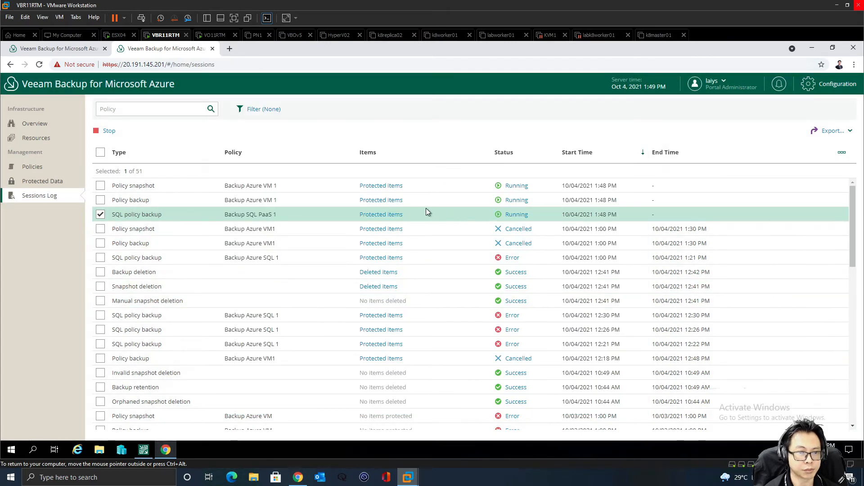
{"action": "left_click", "coordinate": [516, 200]}
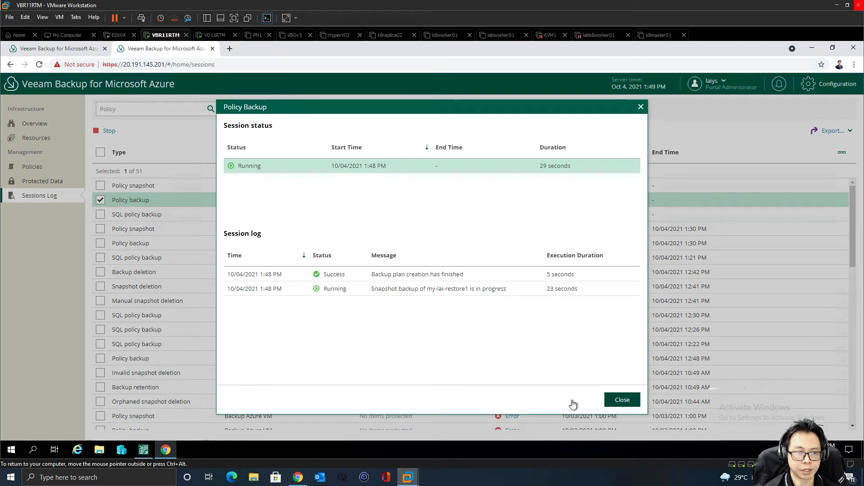
{"action": "left_click", "coordinate": [623, 400]}
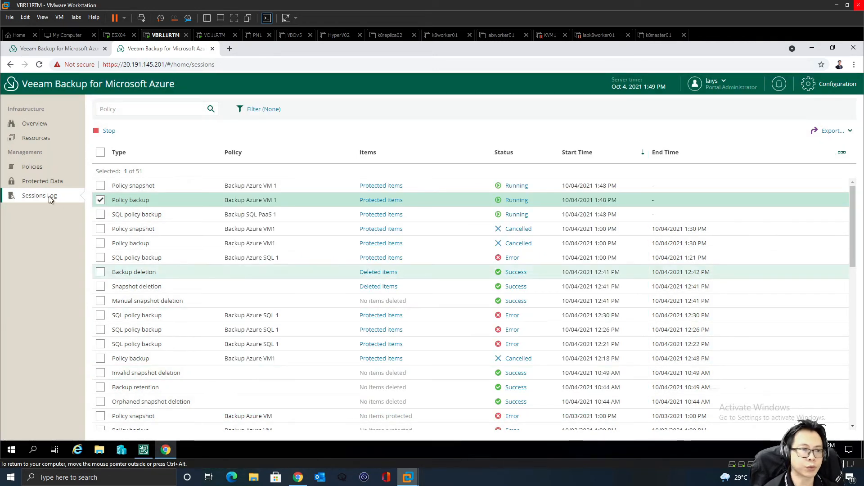
{"action": "left_click", "coordinate": [41, 124]}
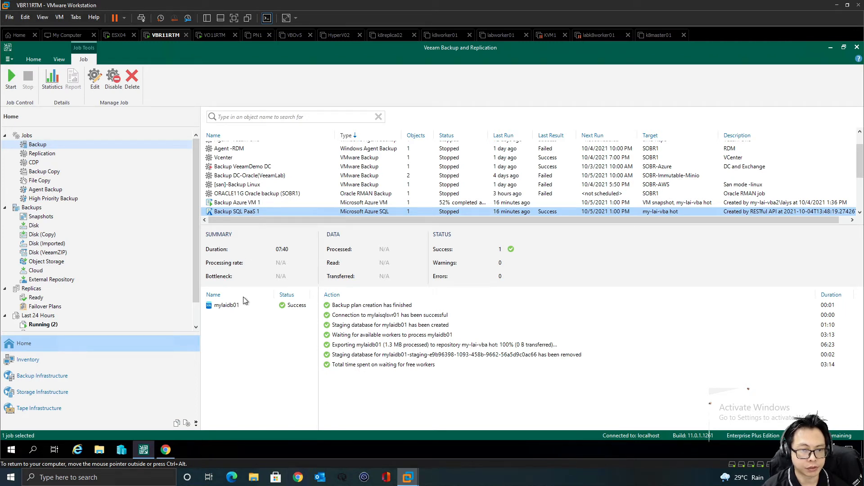
In Veeam Backup and Replication, examine the actions performed for mylaidb01 in the Backup SQL PaaS 1 job
{"action": "left_click", "coordinate": [293, 307]}
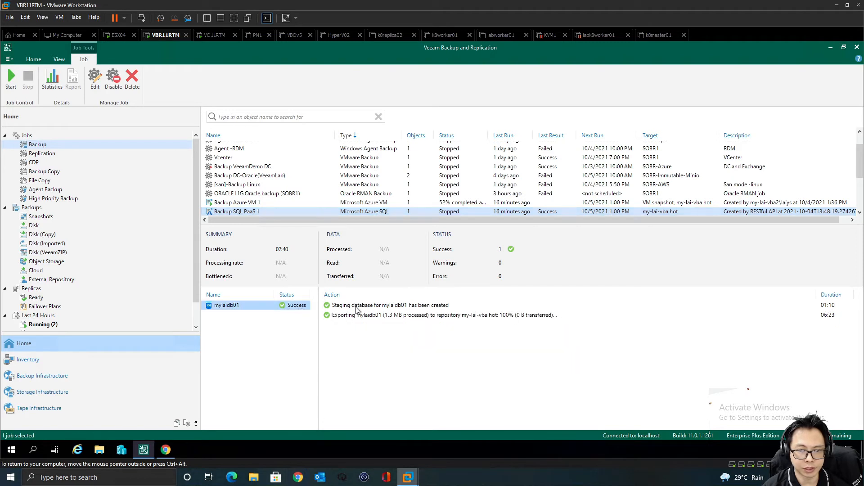
{"action": "left_click", "coordinate": [250, 328]}
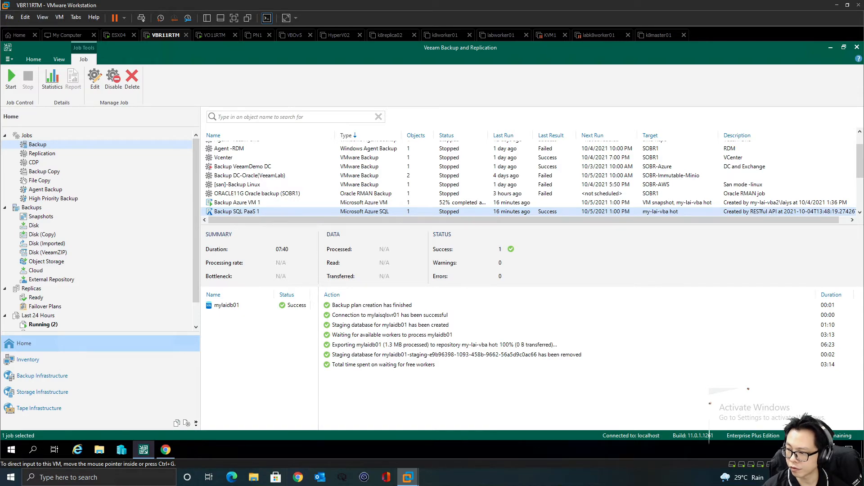
Switch to SQL Server Management Studio in the my-lai-restore1 remote session and connect to mylaisqlsvr01.database.windows.net, entering the login password
{"action": "key", "text": "ctrl+Left"}
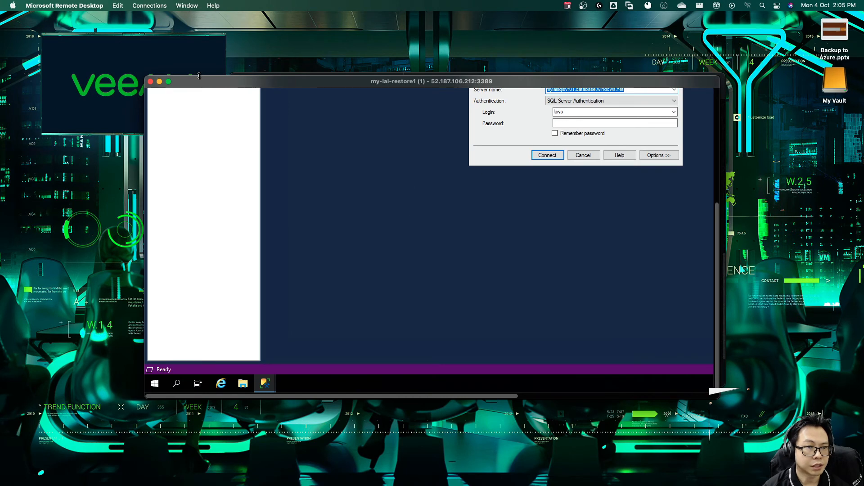
{"action": "left_click", "coordinate": [168, 82]}
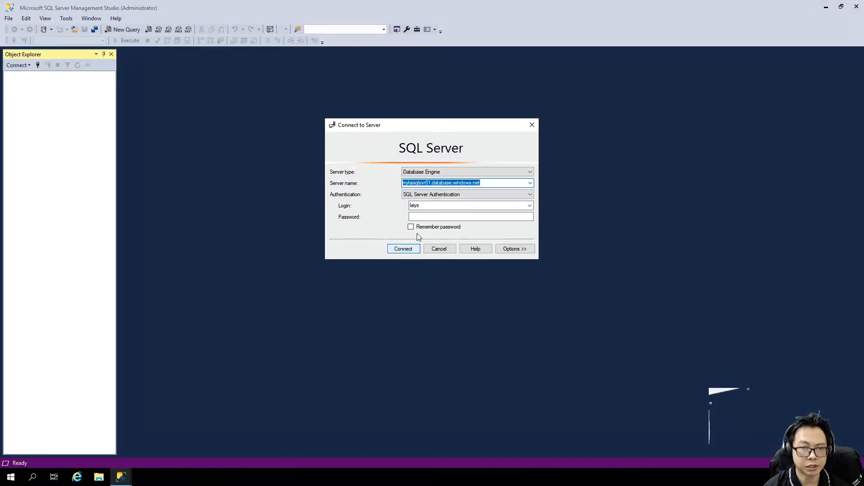
{"action": "left_click", "coordinate": [421, 216]}
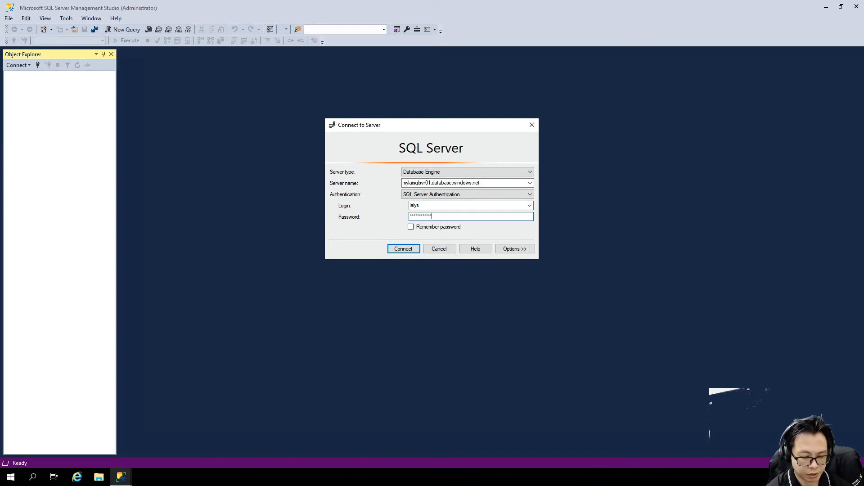
{"action": "key", "text": "Return"}
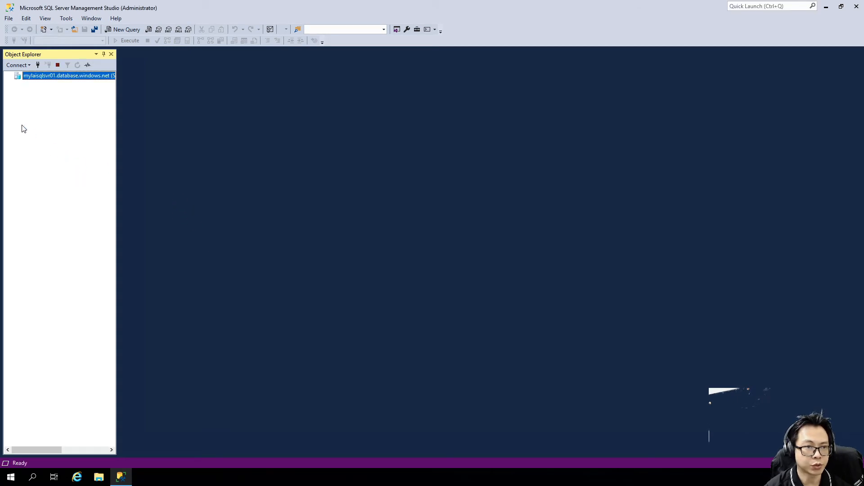
Query the top 1000 rows of the SalesLT.Customer table in the mylaidb01 database
{"action": "left_click", "coordinate": [17, 84]}
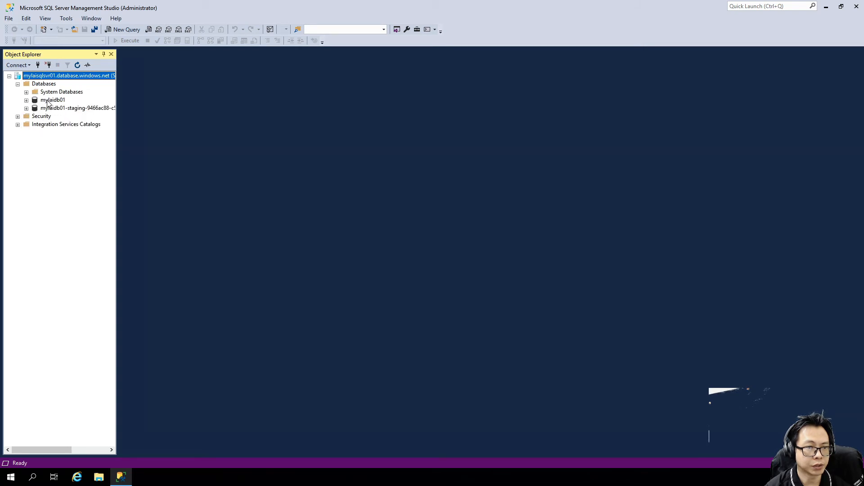
{"action": "left_click", "coordinate": [35, 102]}
{"action": "left_click", "coordinate": [26, 100]}
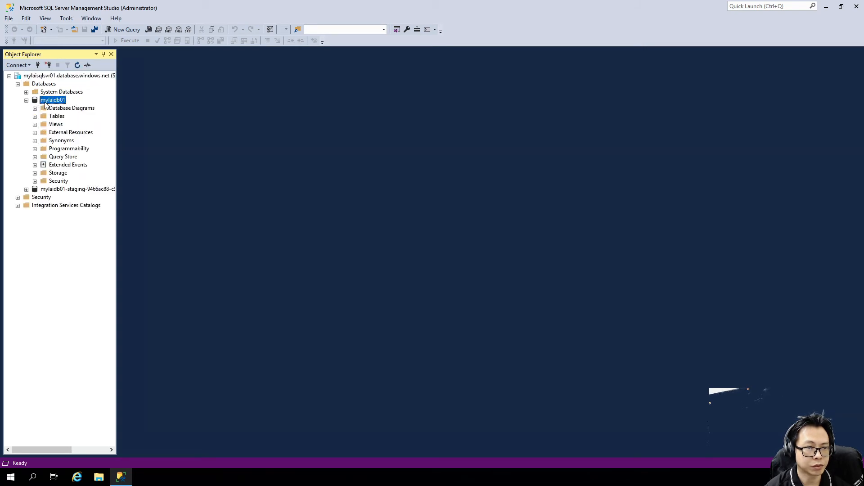
{"action": "left_click", "coordinate": [35, 116]}
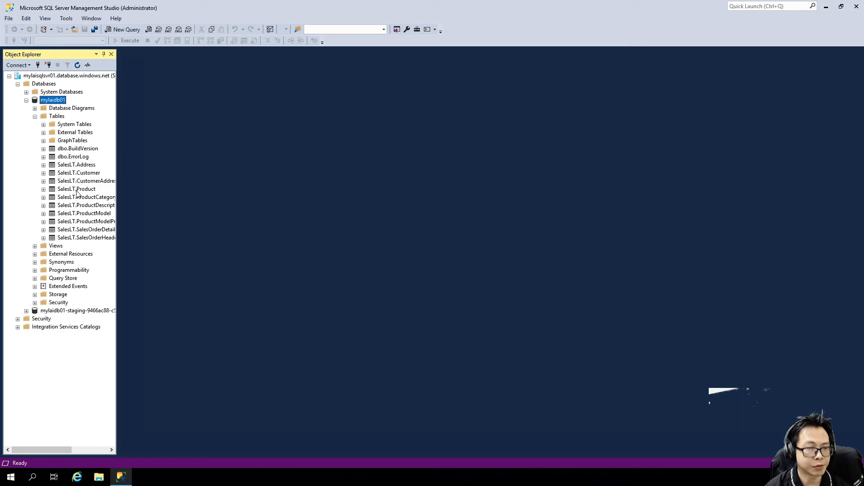
{"action": "left_click", "coordinate": [80, 174]}
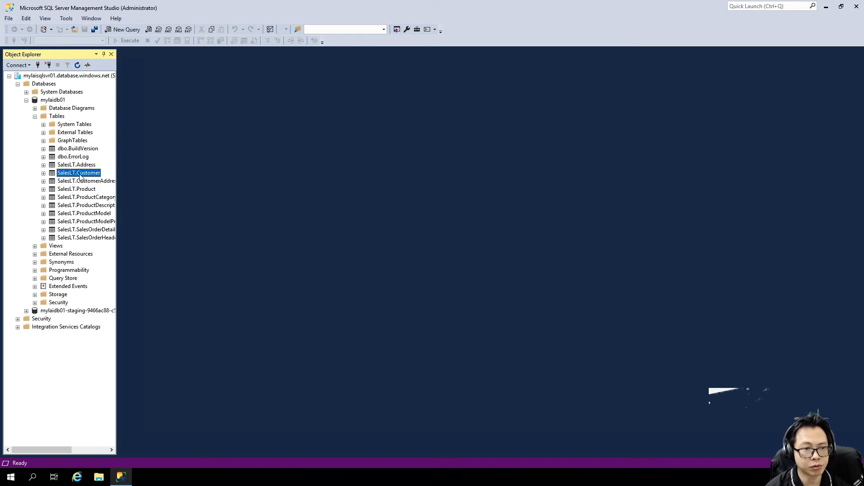
{"action": "right_click", "coordinate": [81, 176]}
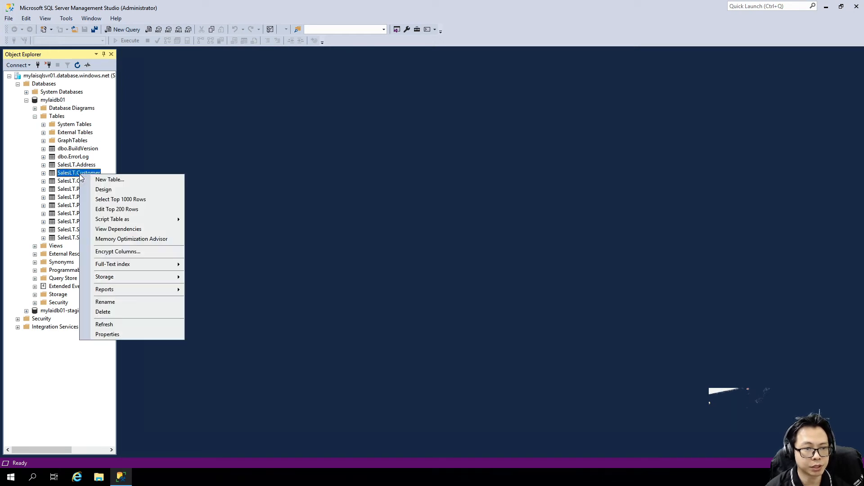
{"action": "left_click", "coordinate": [124, 199]}
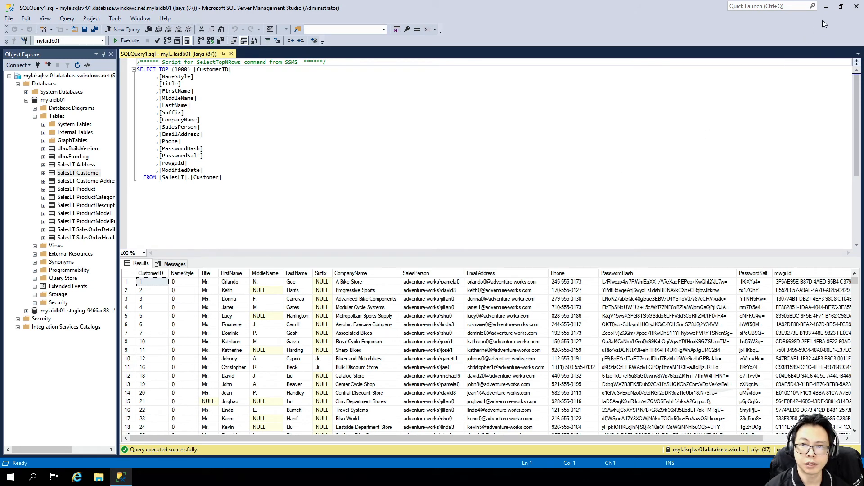
Switch back to Veeam Backup and Replication and look through the object storage and cloud backups, including Backup VeeamDemo DC
{"action": "left_click", "coordinate": [825, 8]}
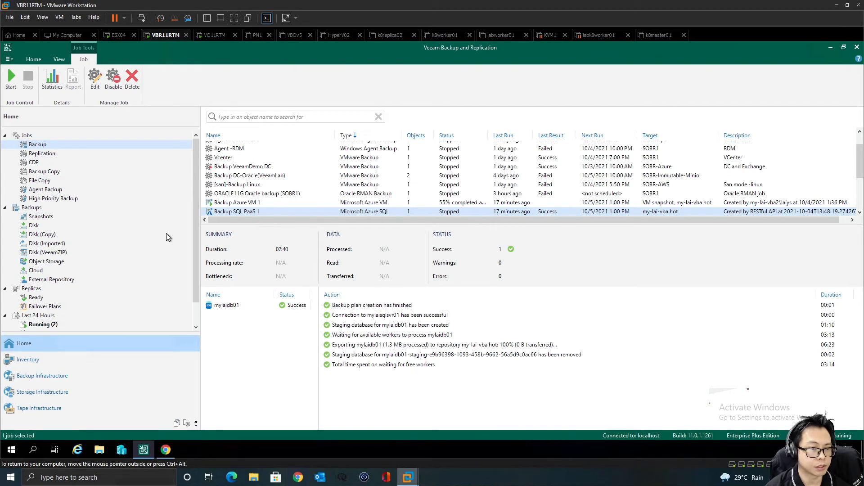
{"action": "left_click", "coordinate": [35, 262]}
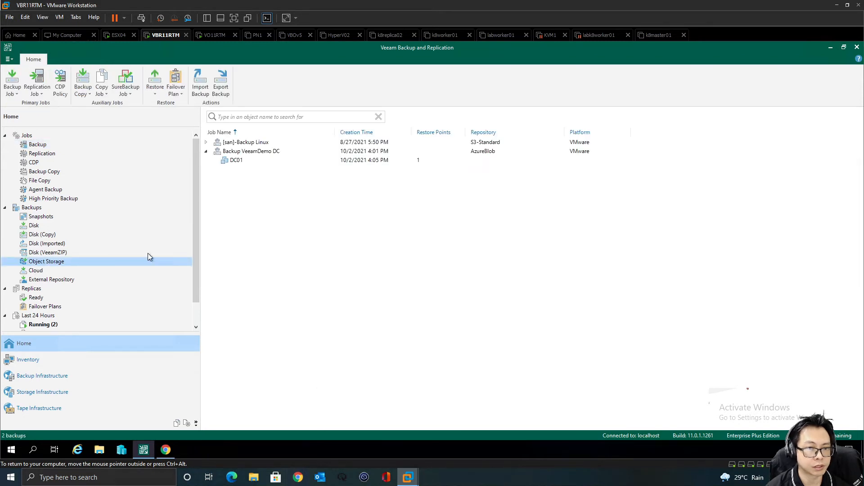
{"action": "left_click", "coordinate": [205, 151]}
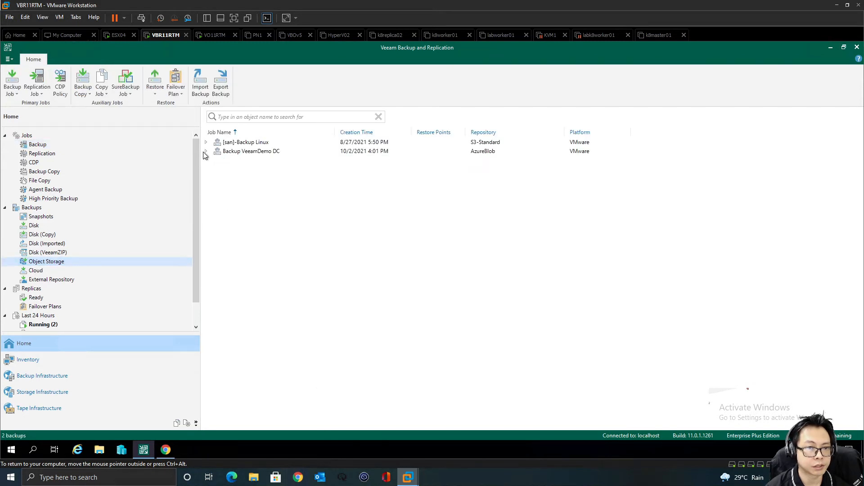
{"action": "left_click", "coordinate": [33, 271]}
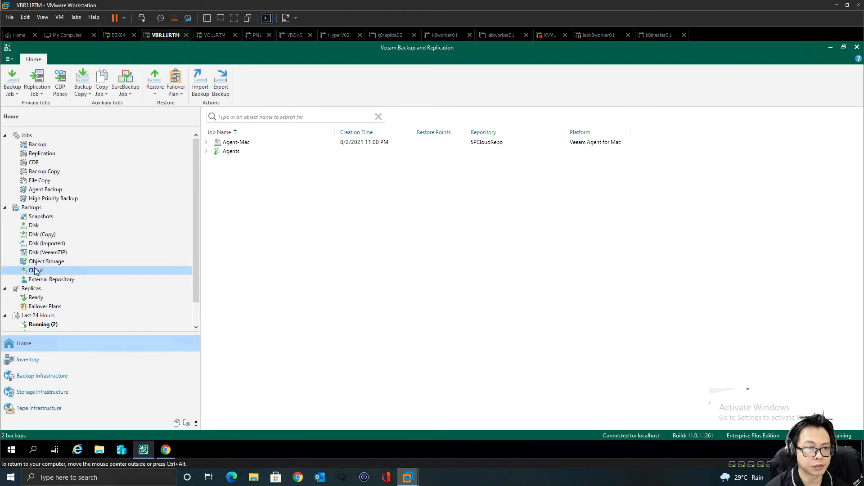
{"action": "left_click", "coordinate": [38, 263]}
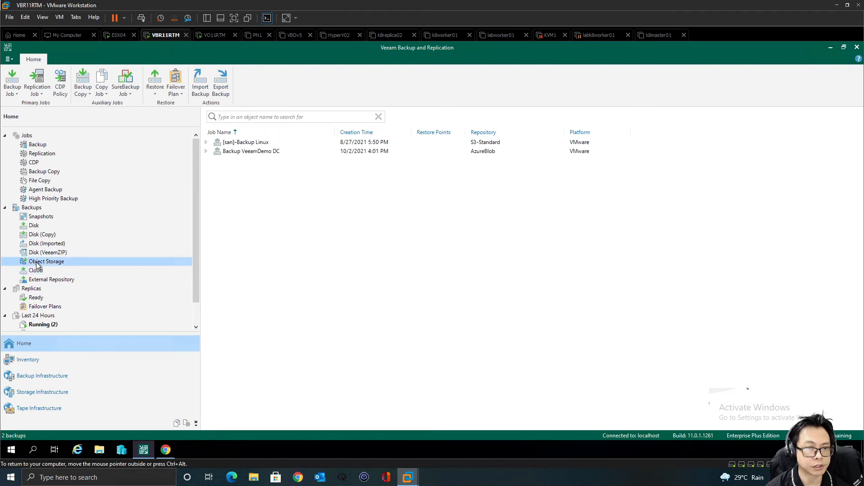
{"action": "left_click", "coordinate": [206, 152]}
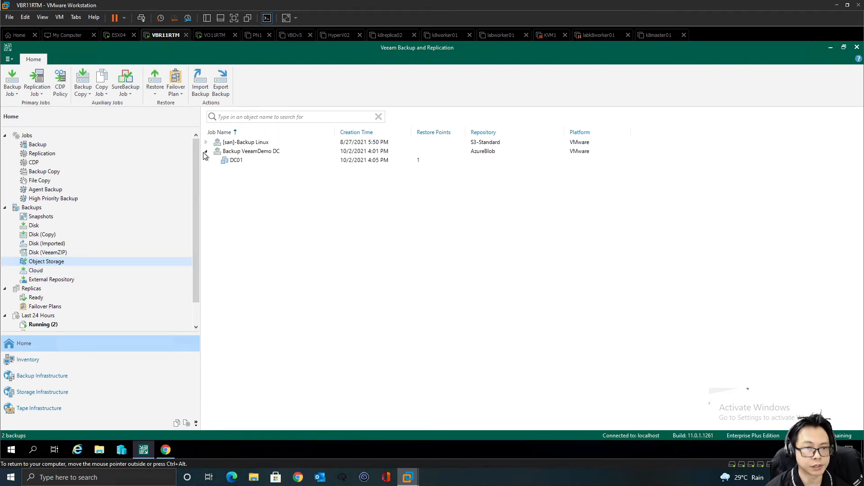
{"action": "left_click", "coordinate": [206, 152]}
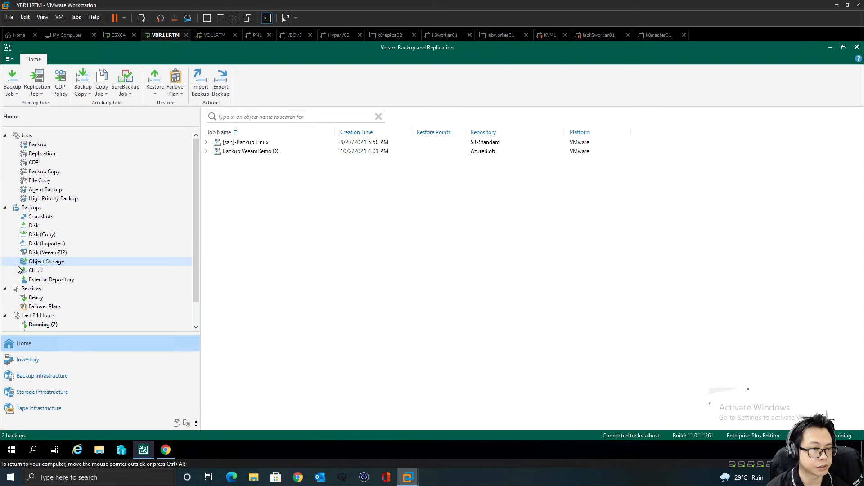
Start a Restore to Microsoft Azure SQL for mylaidb01 from the Backup SQL PaaS 1 backup in the external repository
{"action": "left_click", "coordinate": [34, 279]}
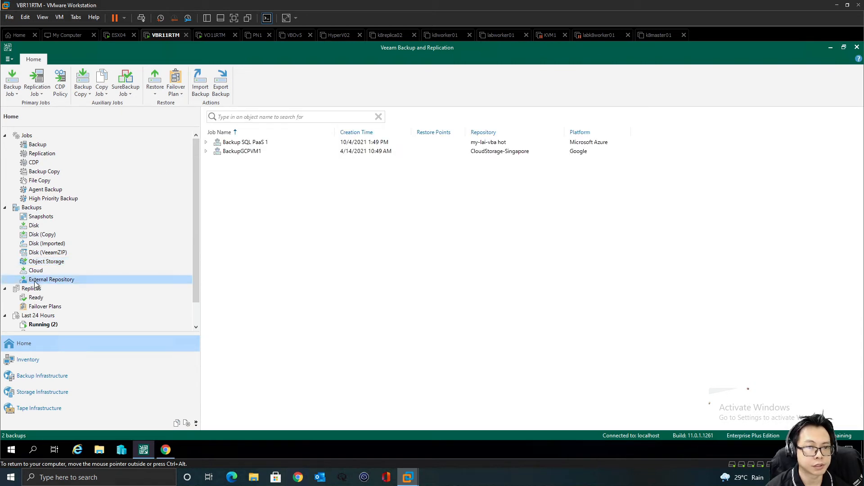
{"action": "left_click", "coordinate": [206, 143]}
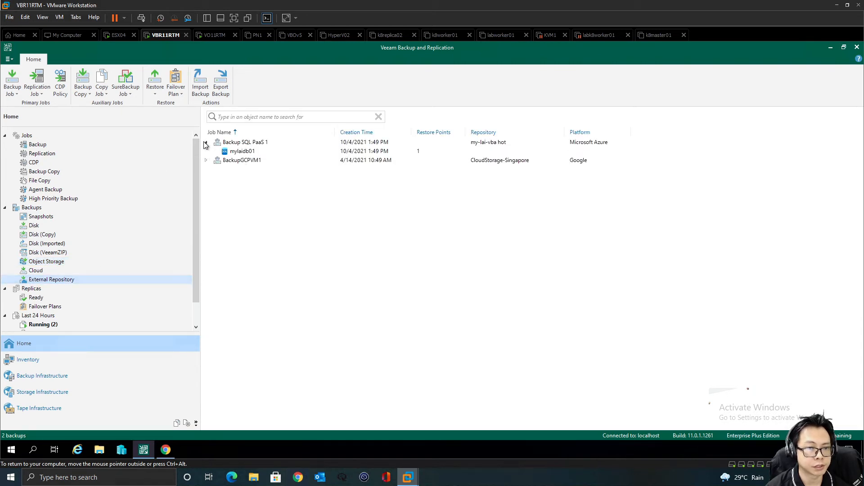
{"action": "left_click", "coordinate": [238, 151]}
{"action": "right_click", "coordinate": [244, 154]}
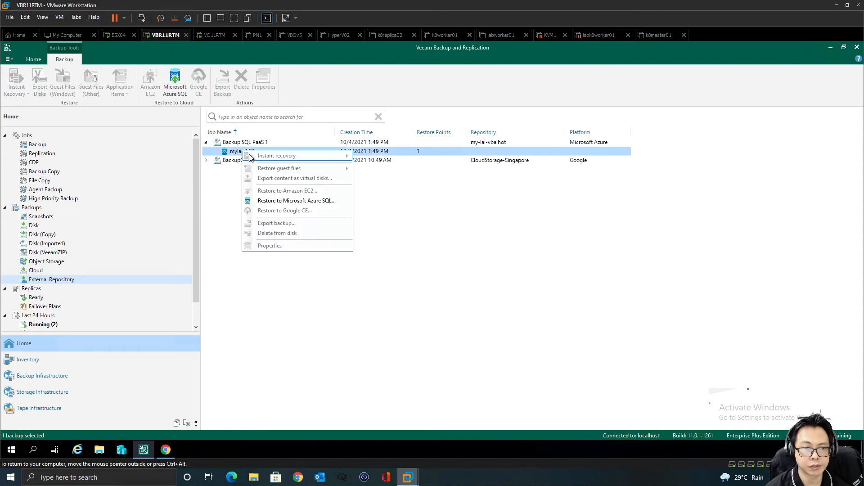
{"action": "left_click", "coordinate": [323, 205]}
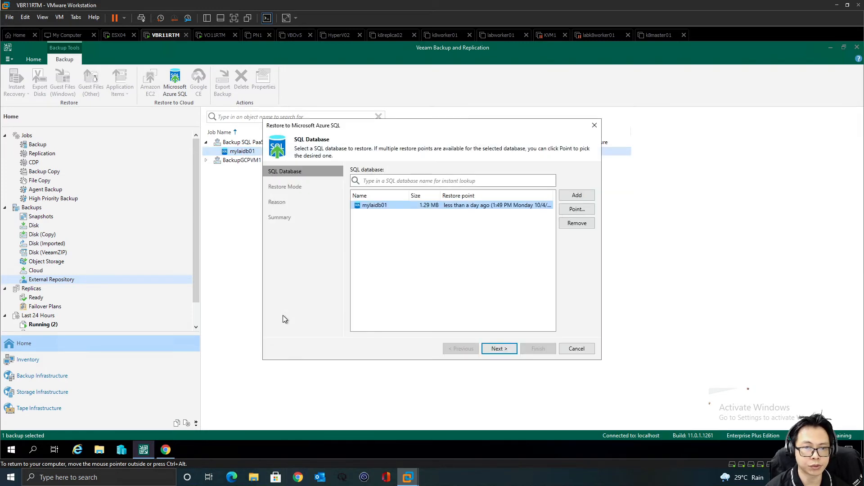
Review the restore points available for mylaidb01, keep the preselected one, and continue to the restore mode settings
{"action": "left_click", "coordinate": [578, 209]}
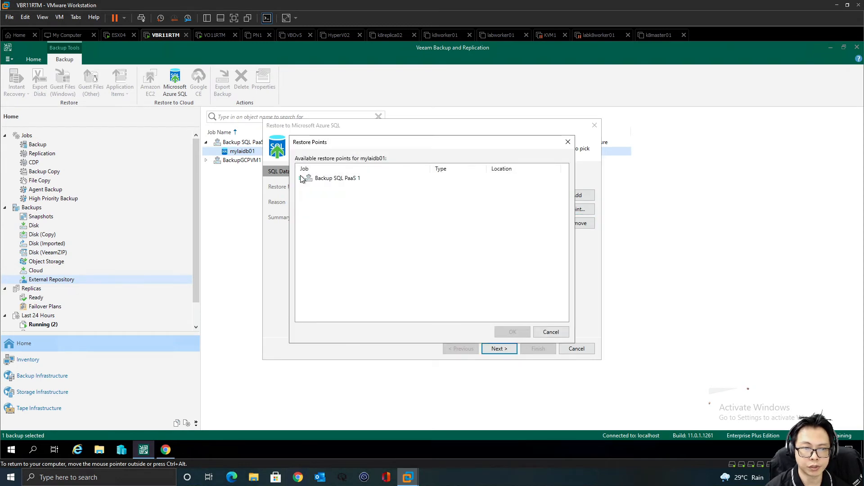
{"action": "left_click", "coordinate": [301, 178]}
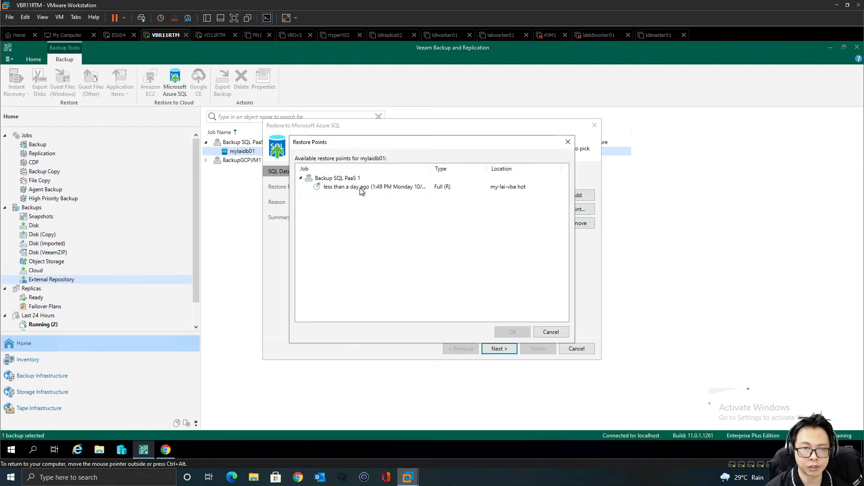
{"action": "left_click", "coordinate": [549, 332]}
{"action": "left_click", "coordinate": [498, 349]}
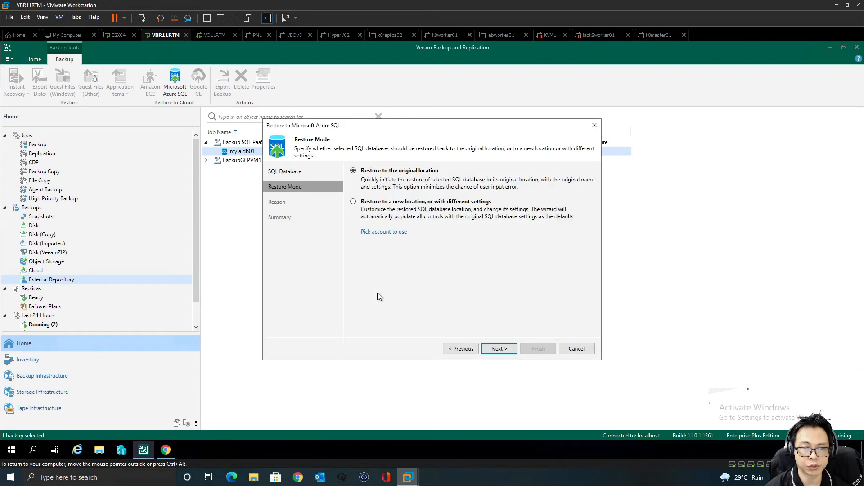
Choose to restore to a new location or with different settings, confirm the account used for the restore, and continue to the target server
{"action": "left_click", "coordinate": [364, 203]}
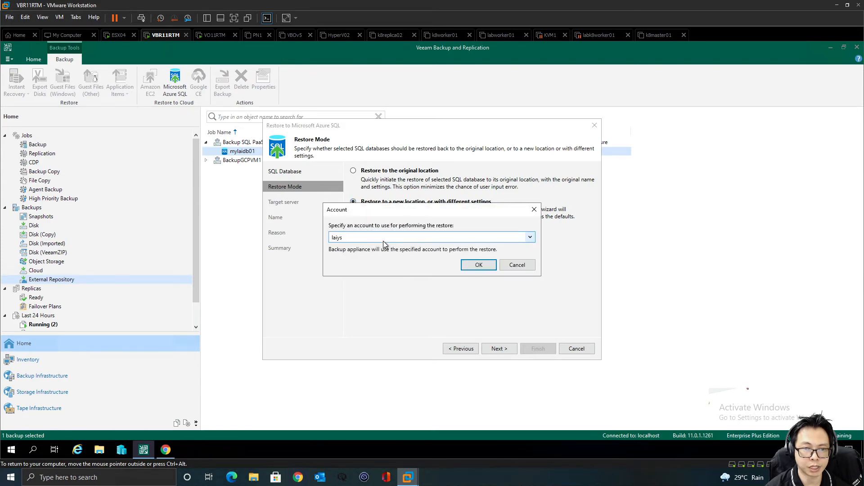
{"action": "left_click", "coordinate": [476, 264]}
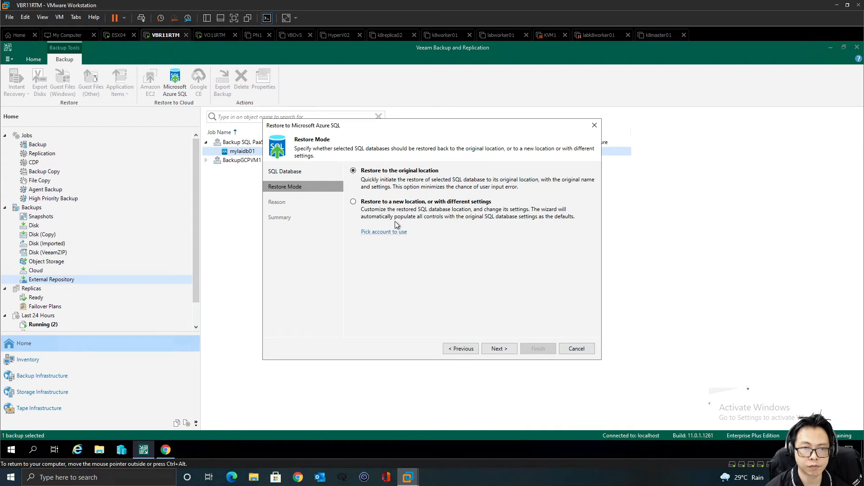
{"action": "left_click", "coordinate": [372, 205]}
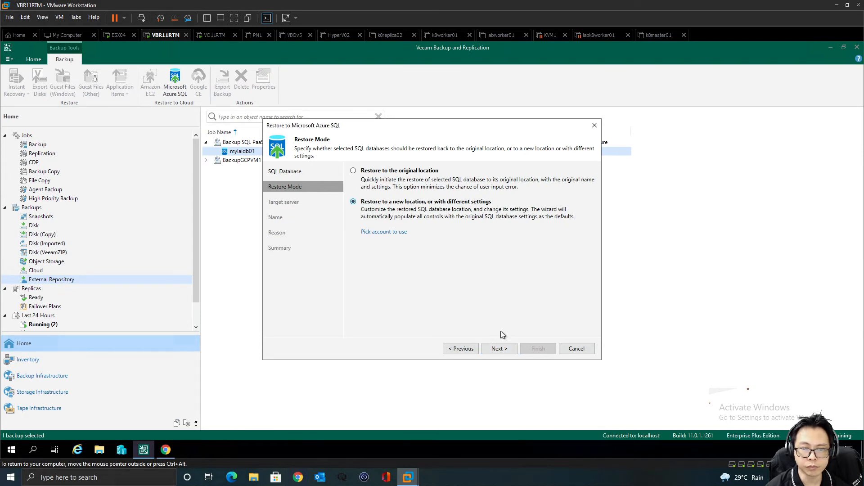
{"action": "left_click", "coordinate": [398, 233]}
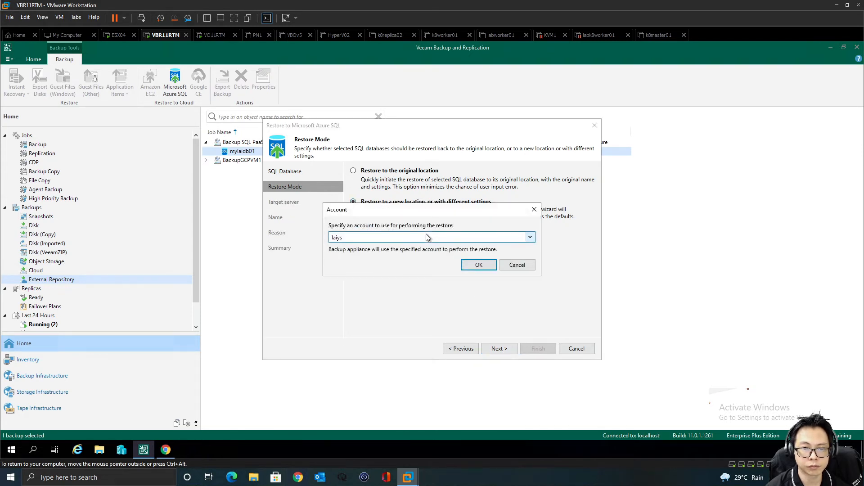
{"action": "left_click", "coordinate": [428, 238]}
{"action": "left_click", "coordinate": [428, 247]}
{"action": "left_click", "coordinate": [478, 264]}
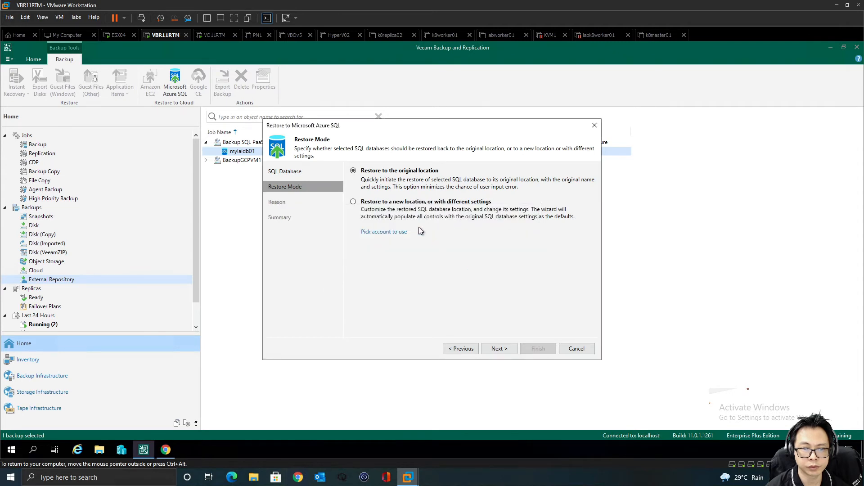
{"action": "left_click", "coordinate": [395, 212]}
{"action": "key", "text": "Return"}
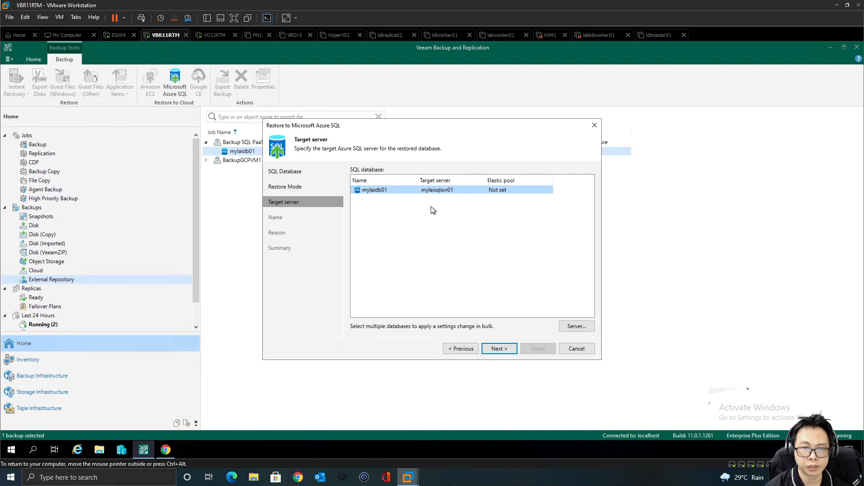
Set mylaisqlsvr01 as the target SQL server for mylaidb01 without an elastic pool, and continue to the database name
{"action": "left_click", "coordinate": [420, 192]}
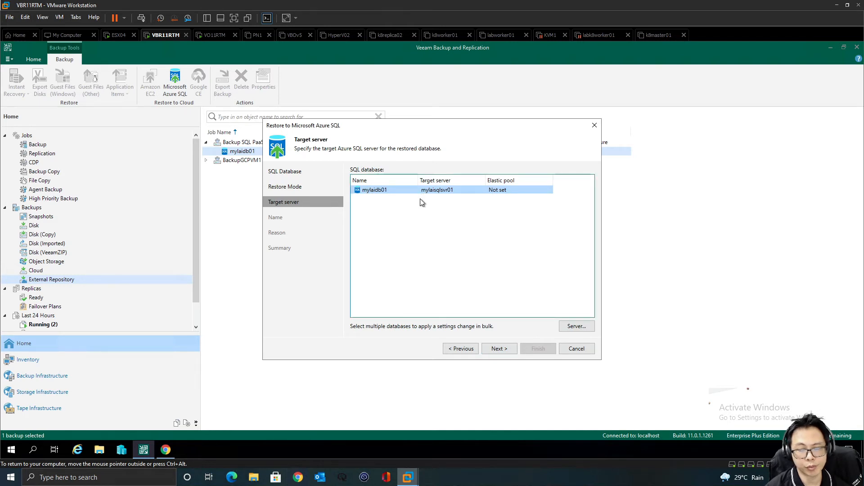
{"action": "left_click", "coordinate": [575, 326]}
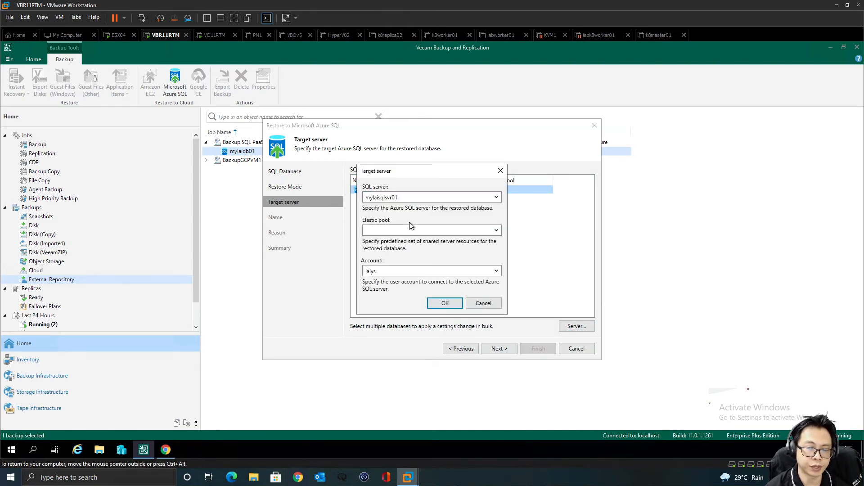
{"action": "left_click", "coordinate": [417, 200]}
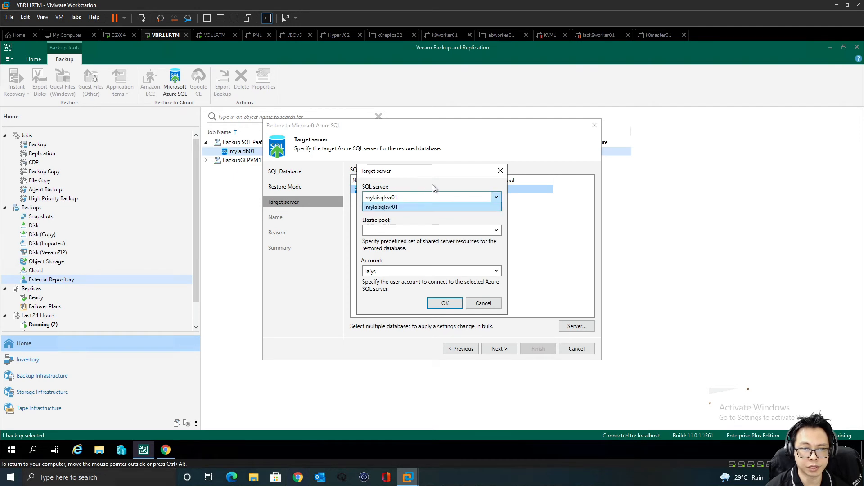
{"action": "left_click", "coordinate": [412, 206]}
{"action": "left_click", "coordinate": [451, 306]}
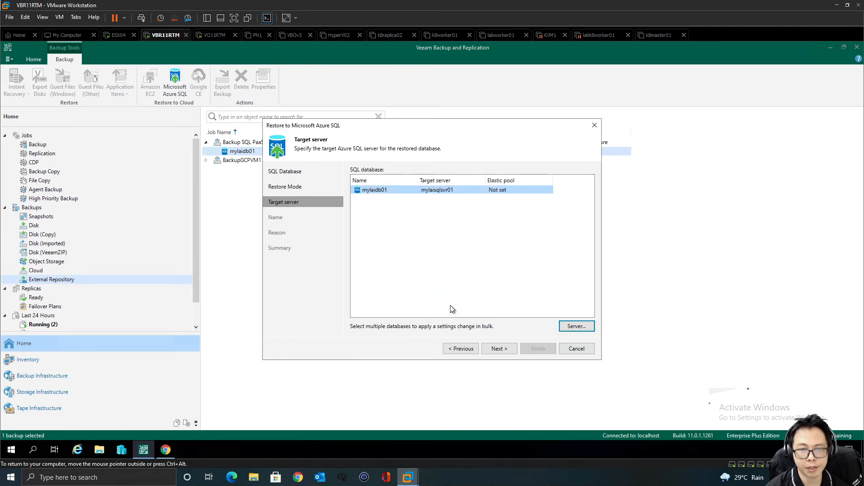
{"action": "left_click", "coordinate": [498, 350]}
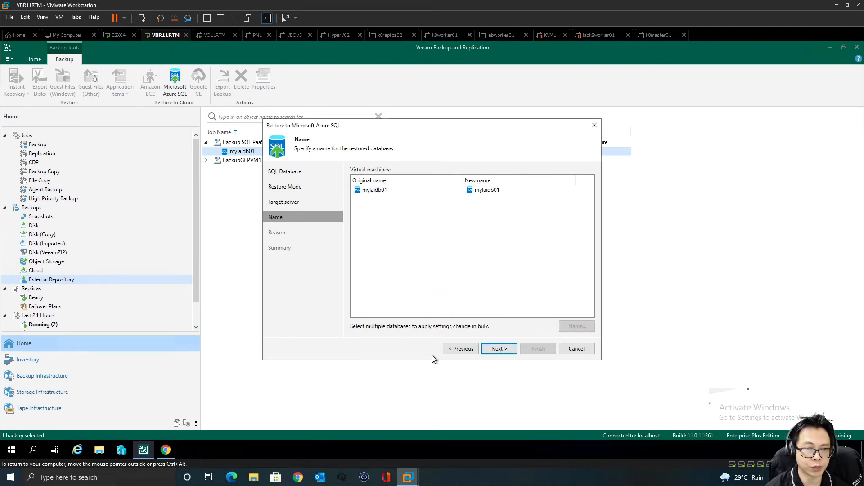
Name the restored database mylaidb01restore and start the restore without entering a reason
{"action": "left_click", "coordinate": [380, 197]}
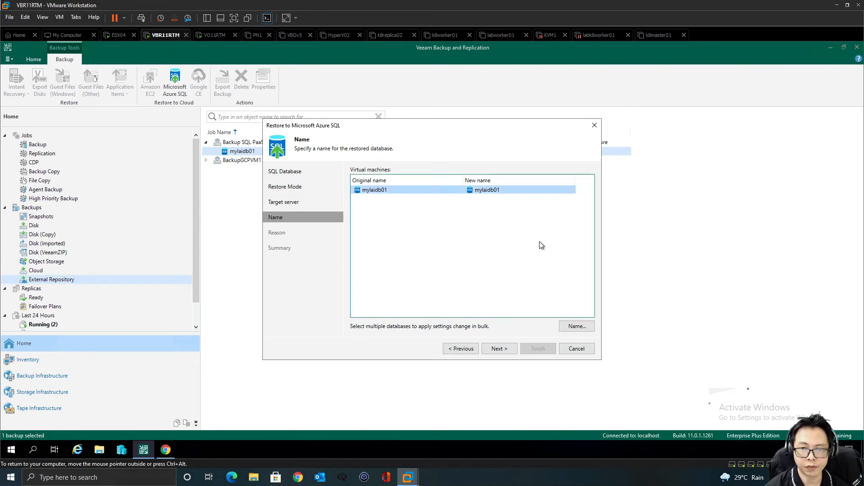
{"action": "left_click", "coordinate": [567, 330]}
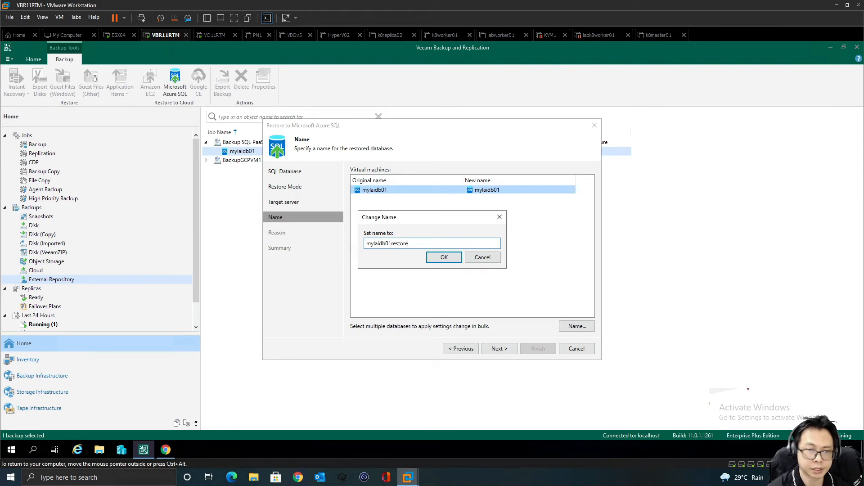
{"action": "left_click", "coordinate": [445, 258]}
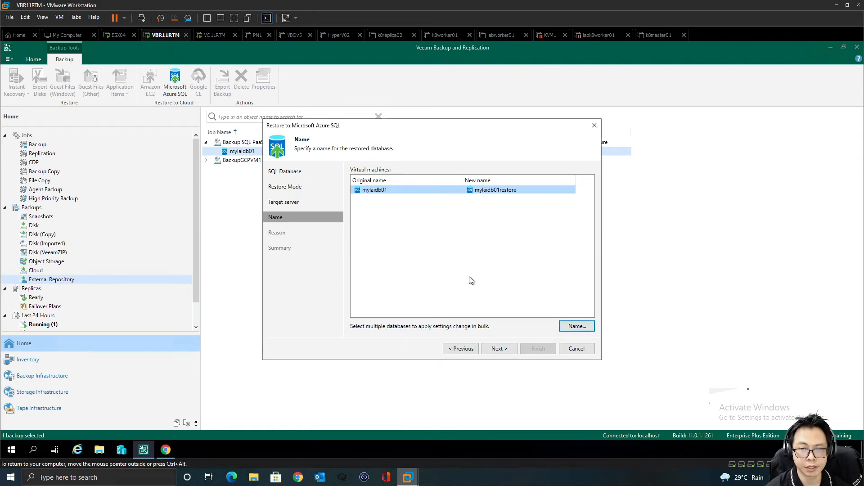
{"action": "left_click", "coordinate": [498, 354]}
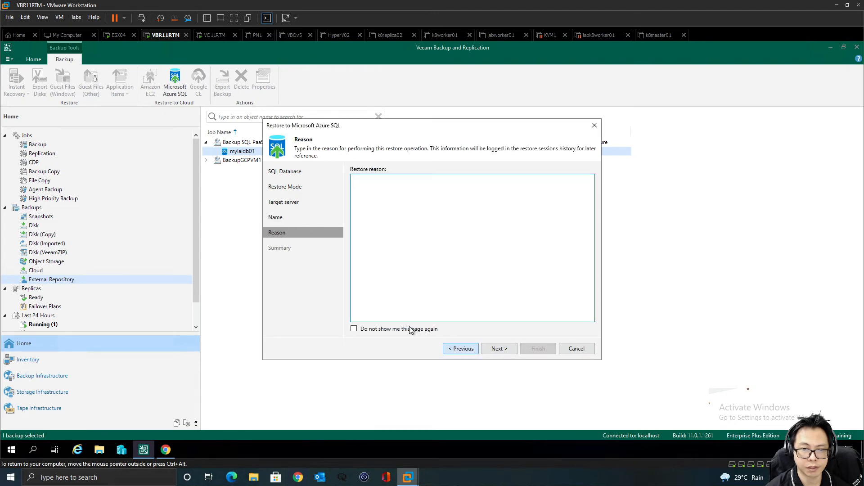
{"action": "left_click", "coordinate": [502, 349]}
{"action": "left_click", "coordinate": [537, 349]}
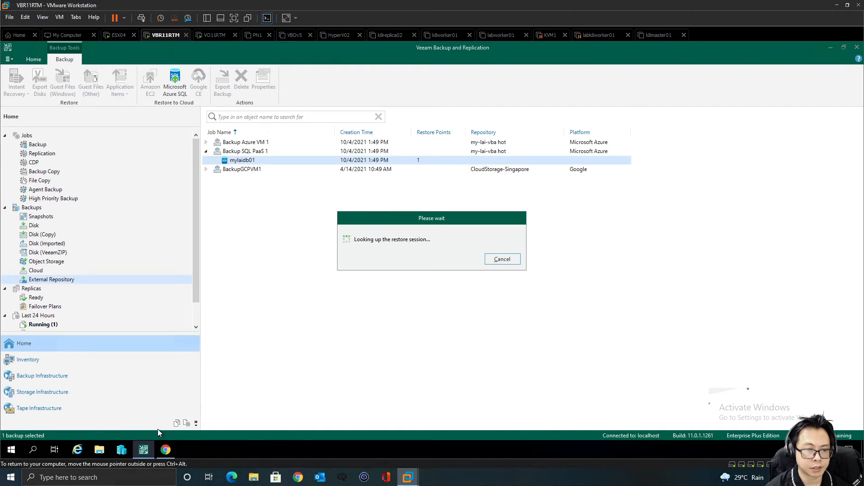
Switch to Veeam Backup for Microsoft Azure in the browser and select mylaidb01 in the protected Azure SQL data
{"action": "left_click", "coordinate": [165, 450]}
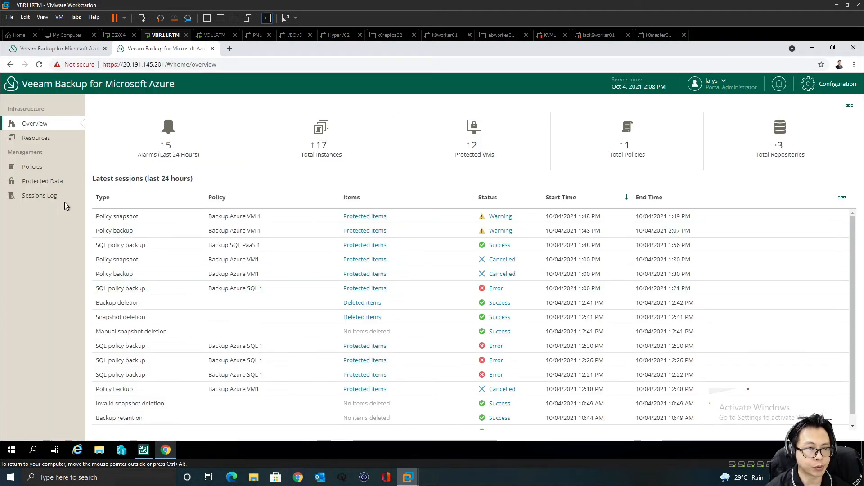
{"action": "left_click", "coordinate": [37, 181]}
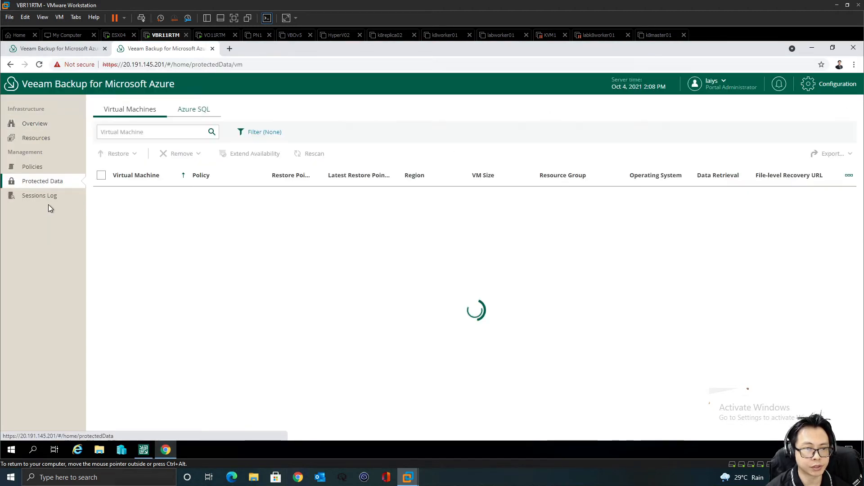
{"action": "left_click", "coordinate": [192, 110]}
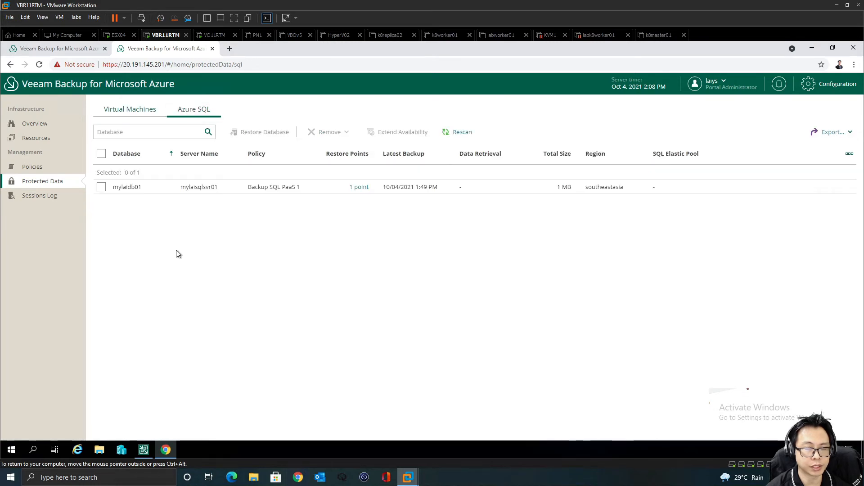
{"action": "left_click", "coordinate": [101, 187]}
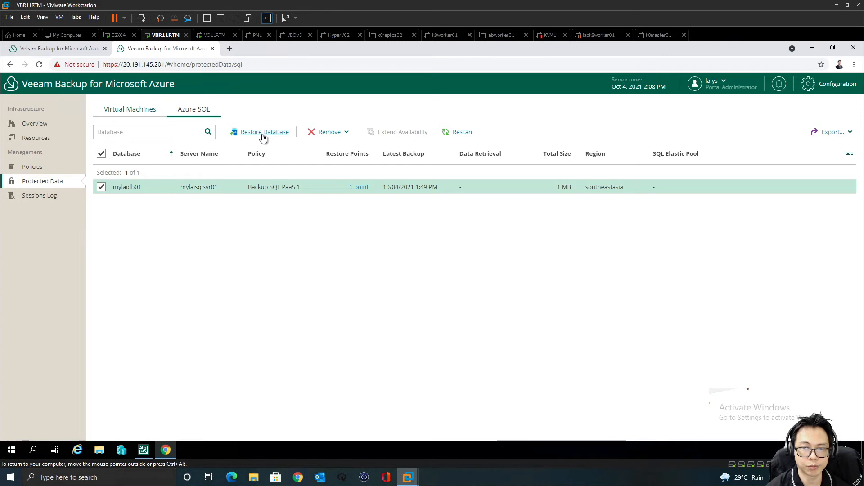
Check the running SQL restore in the sessions log, viewing its restored databases and session details
{"action": "left_click", "coordinate": [40, 197]}
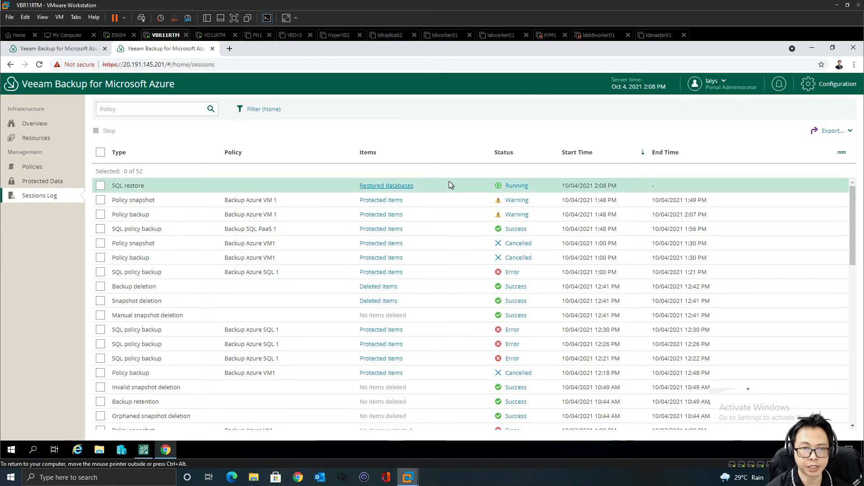
{"action": "left_click", "coordinate": [386, 186]}
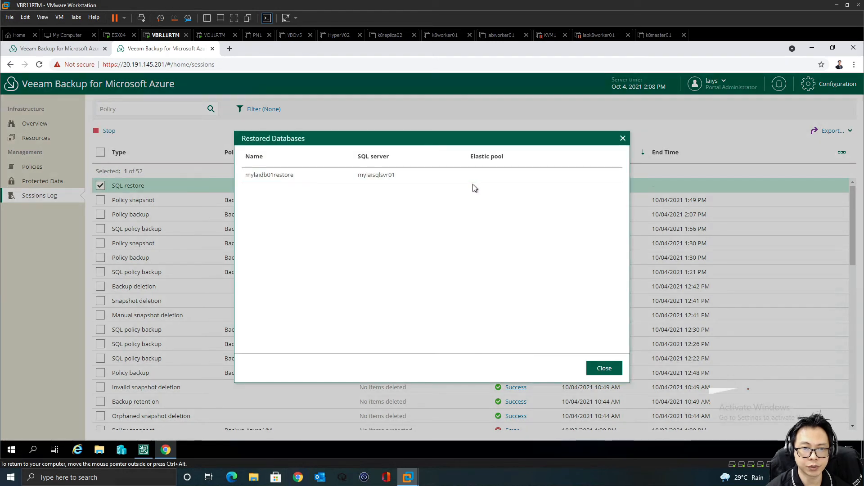
{"action": "left_click", "coordinate": [591, 373]}
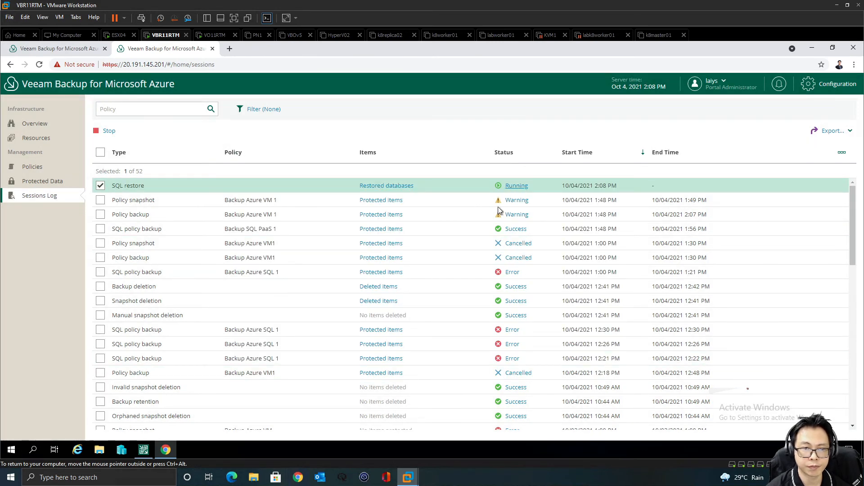
{"action": "left_click", "coordinate": [516, 185]}
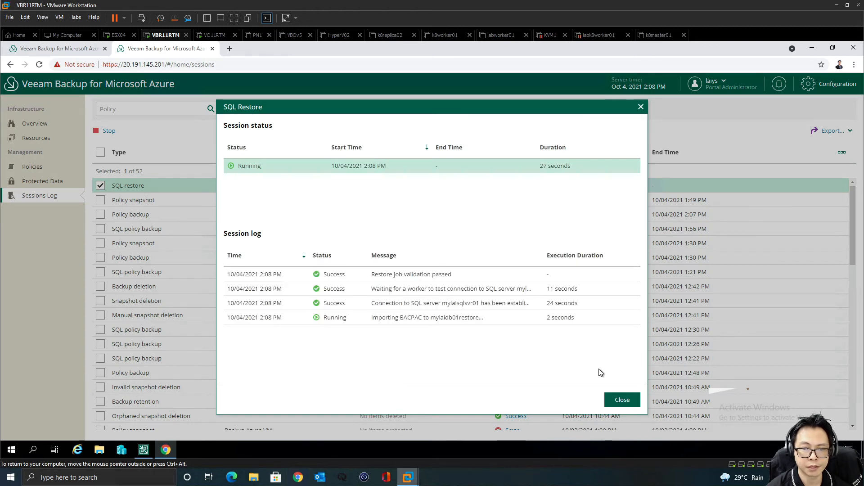
{"action": "left_click", "coordinate": [623, 400]}
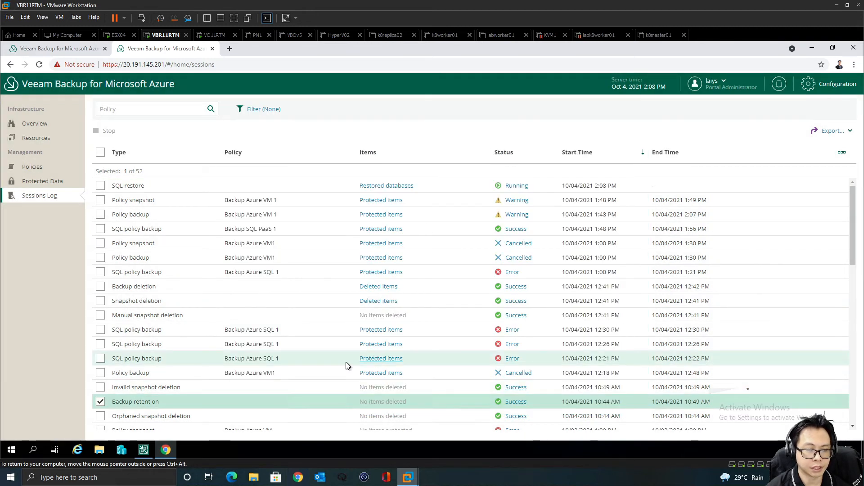
Switch back to Veeam Backup and Replication, check the mylaidb01restore session log, and close it
{"action": "left_click", "coordinate": [146, 454]}
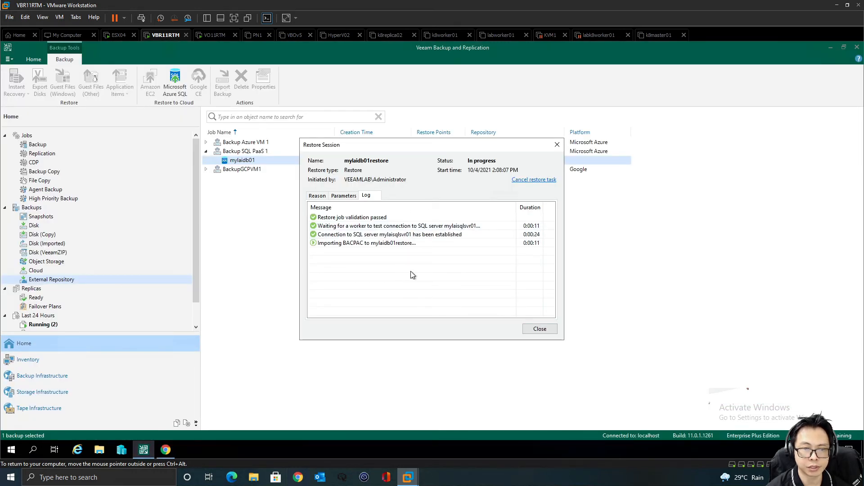
{"action": "left_click", "coordinate": [360, 245]}
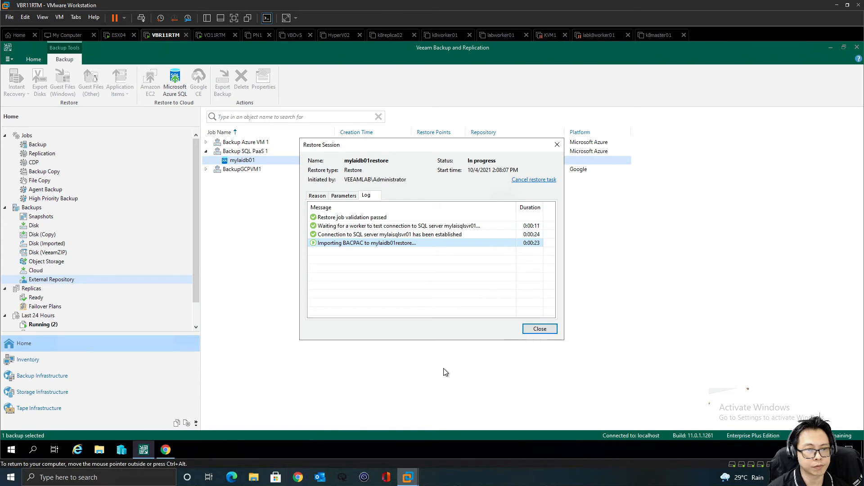
{"action": "left_click", "coordinate": [540, 329]}
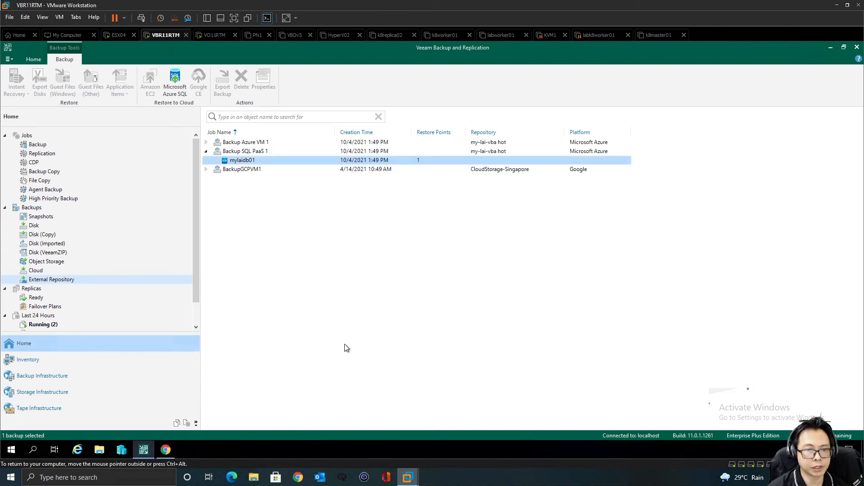
Review the Backup Azure VM 1 job statistics and the action log for my-lai-restore1
{"action": "left_click", "coordinate": [37, 145]}
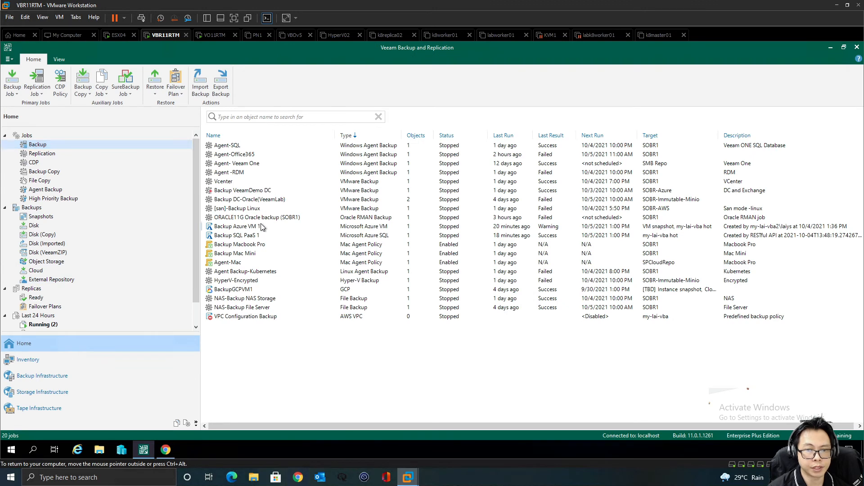
{"action": "left_click", "coordinate": [263, 226]}
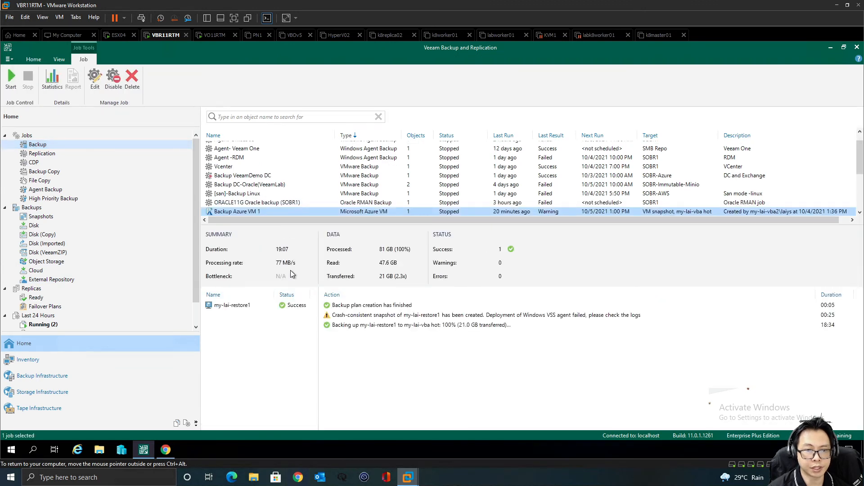
{"action": "left_click", "coordinate": [274, 304]}
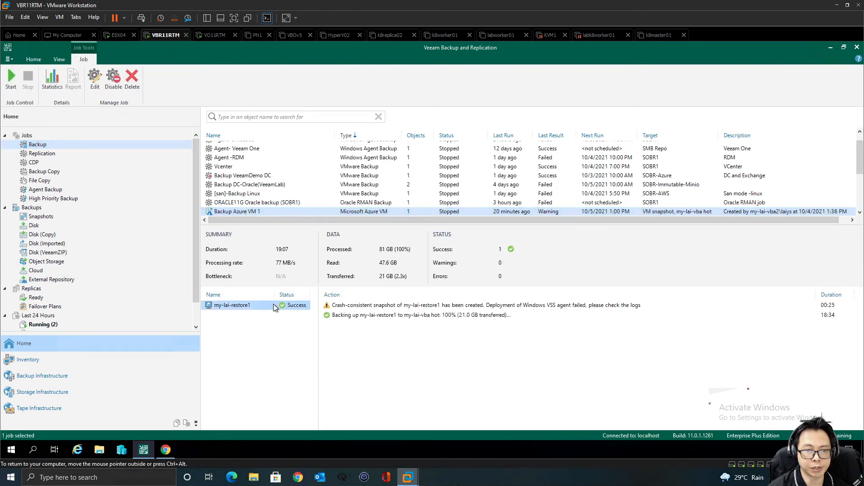
{"action": "left_click", "coordinate": [354, 316]}
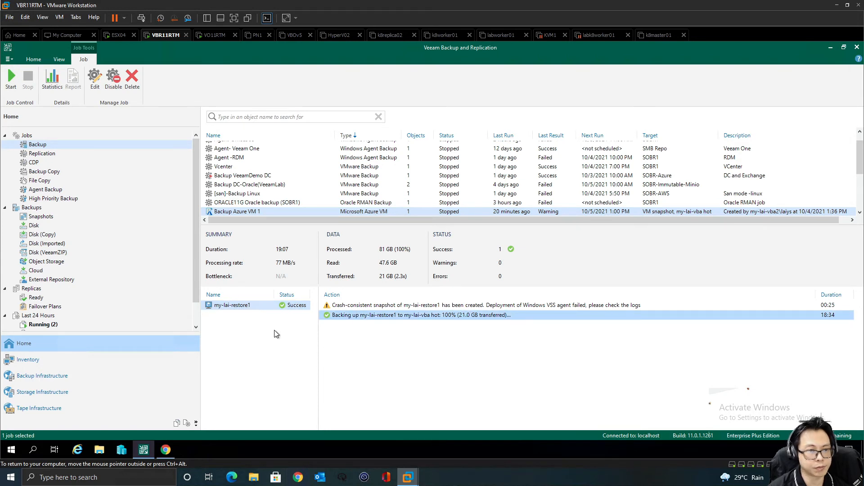
{"action": "left_click", "coordinate": [50, 279]}
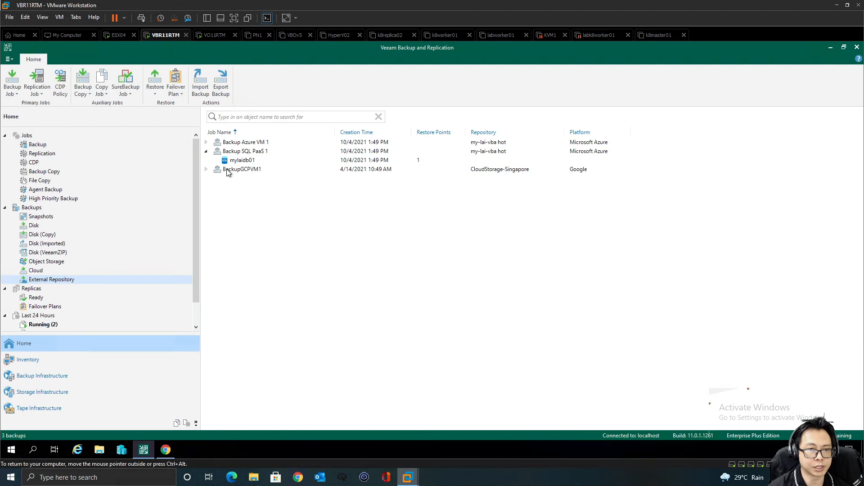
{"action": "left_click", "coordinate": [205, 143]}
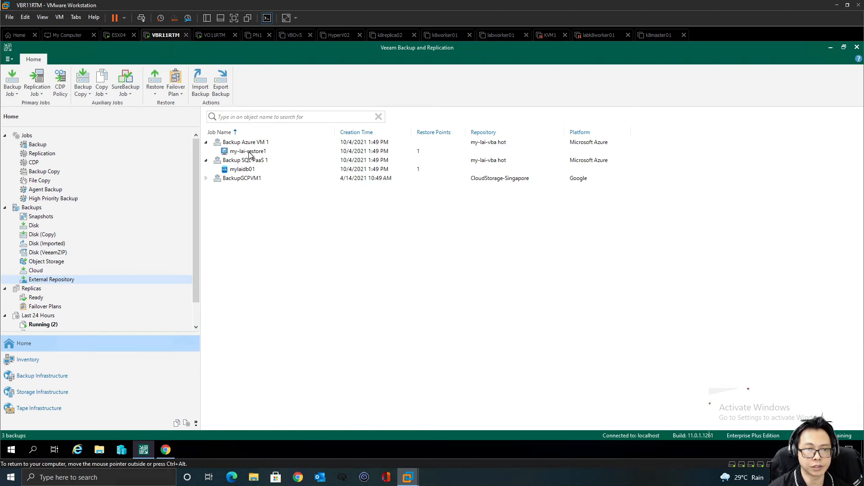
{"action": "left_click", "coordinate": [260, 153]}
{"action": "right_click", "coordinate": [260, 153]}
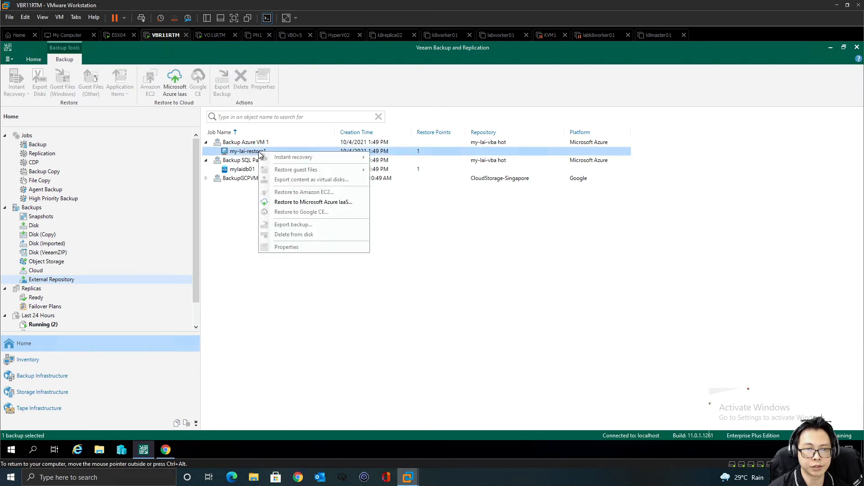
{"action": "left_click", "coordinate": [315, 201]}
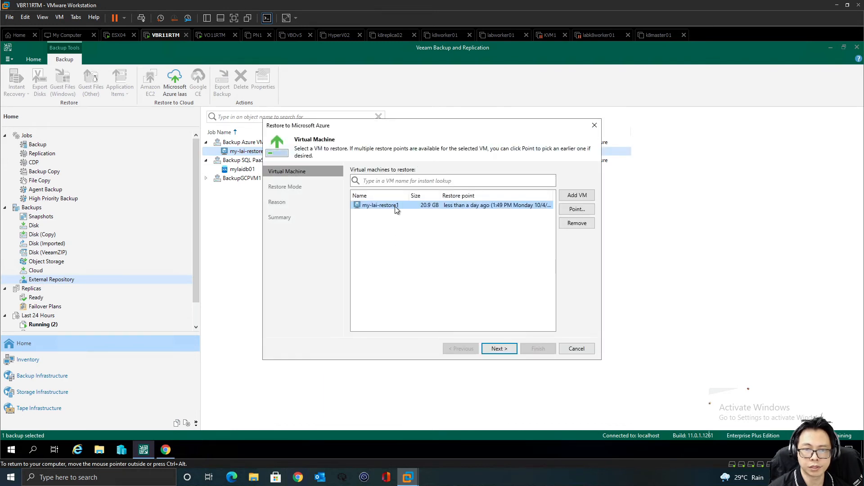
{"action": "left_click", "coordinate": [506, 350]}
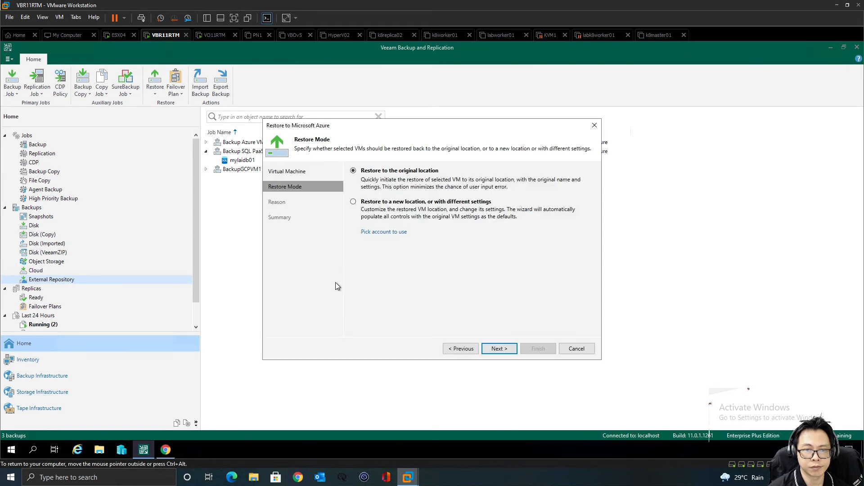
{"action": "left_click", "coordinate": [367, 206]}
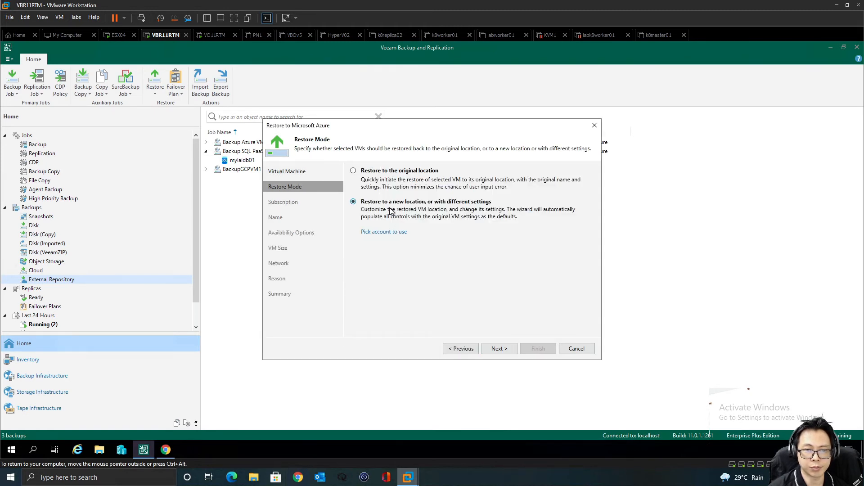
{"action": "left_click", "coordinate": [498, 349]}
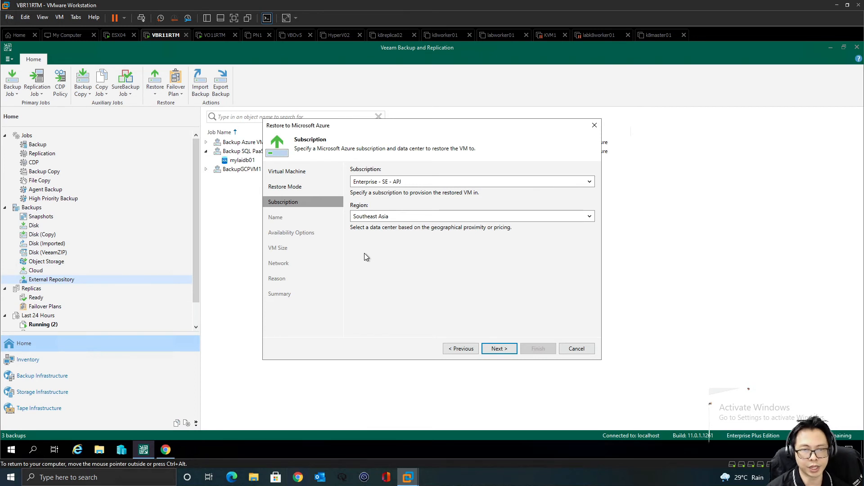
{"action": "left_click", "coordinate": [578, 350]}
{"action": "left_click", "coordinate": [451, 258]}
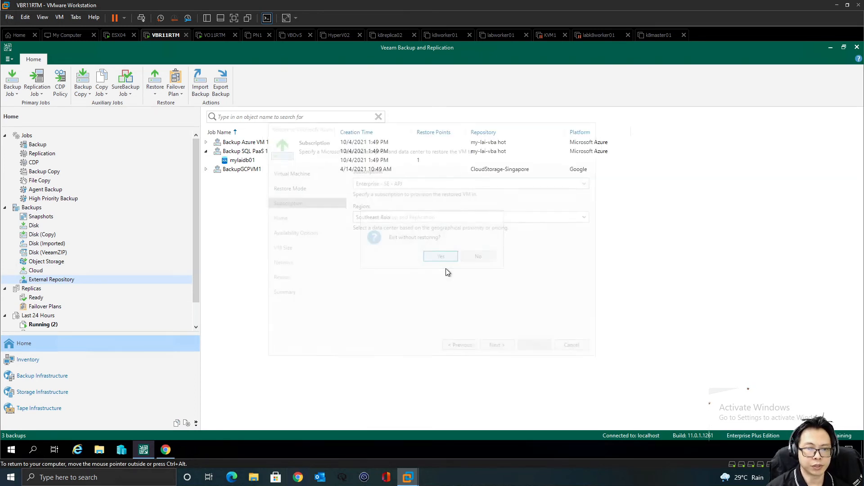
Start a restore to Microsoft Azure IaaS for my-lai-restore1 from the Backup Azure VM 1 snapshot
{"action": "left_click", "coordinate": [38, 219]}
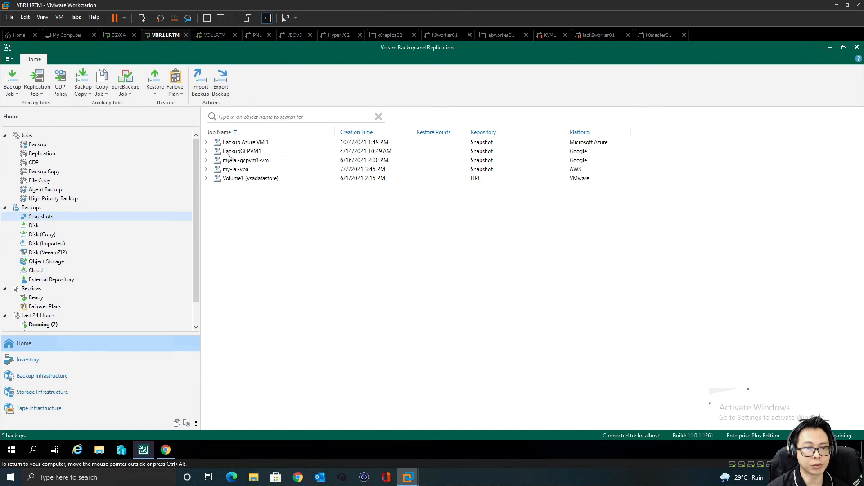
{"action": "left_click", "coordinate": [205, 143]}
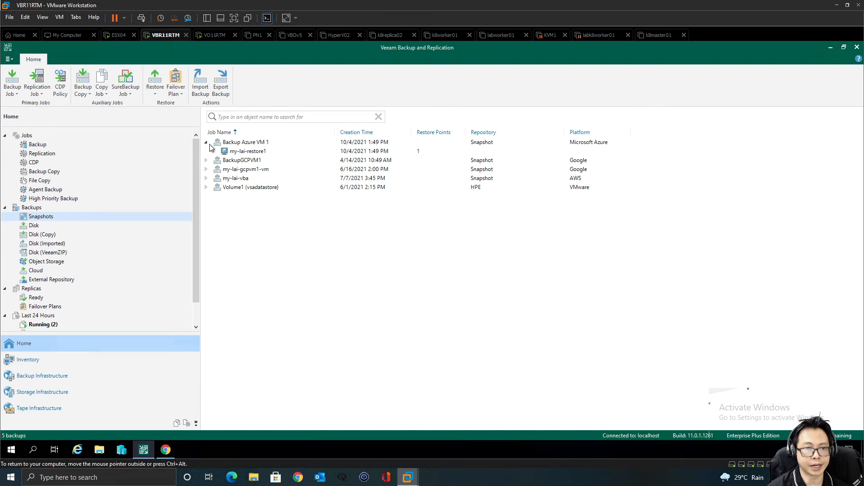
{"action": "left_click", "coordinate": [249, 154]}
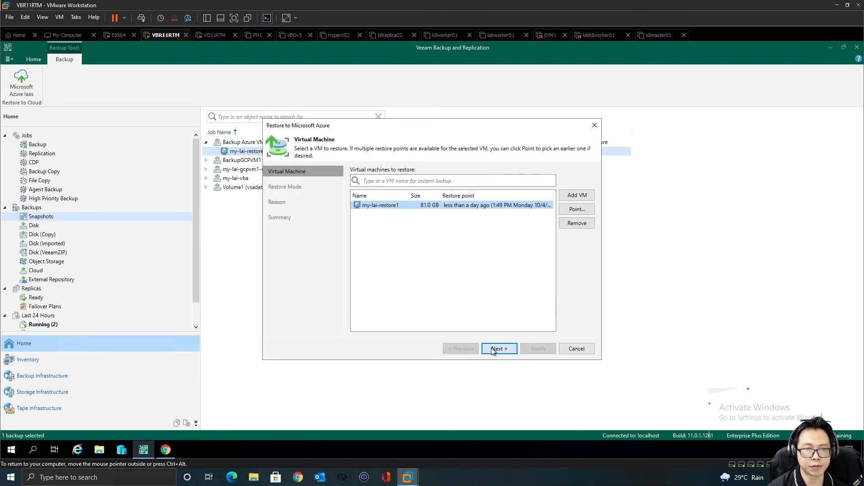
{"action": "left_click", "coordinate": [500, 349]}
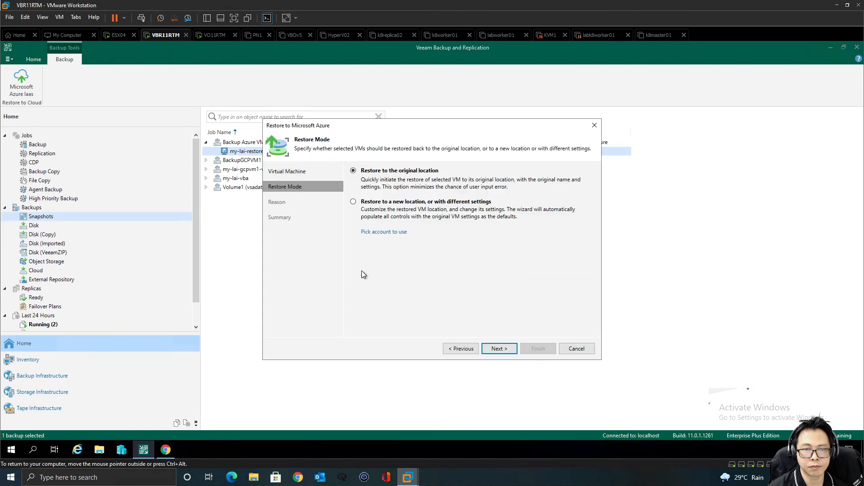
Confirm the account for performing the restore and set the restore mode to a new location, or with different settings
{"action": "left_click", "coordinate": [369, 203]}
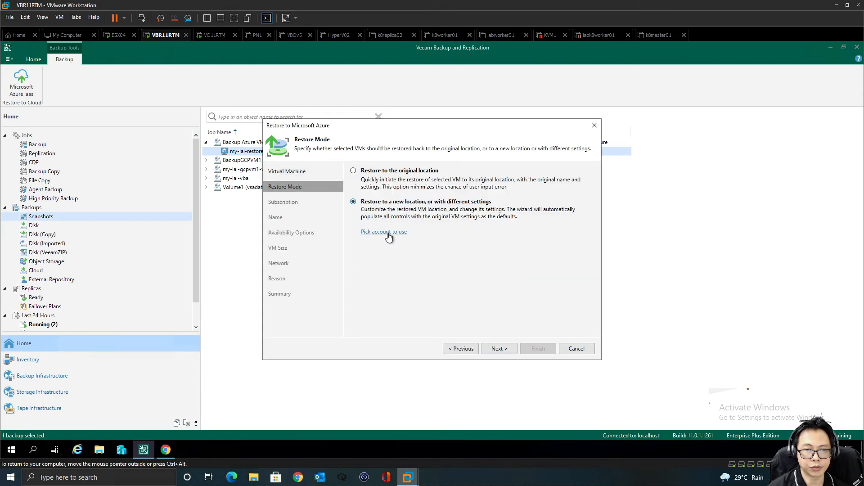
{"action": "left_click", "coordinate": [385, 233]}
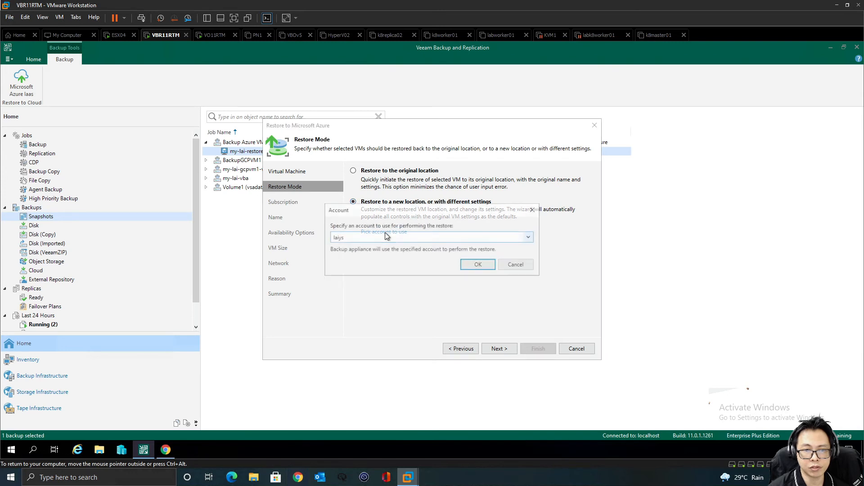
{"action": "left_click", "coordinate": [478, 265]}
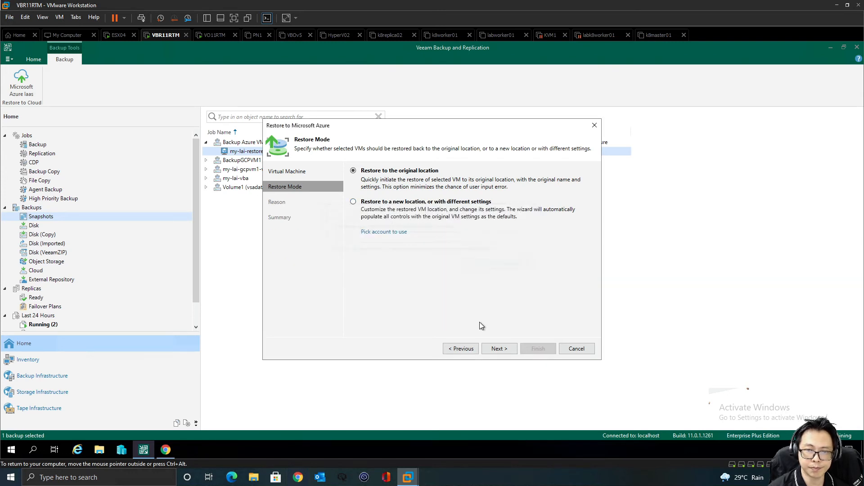
{"action": "left_click", "coordinate": [498, 350]}
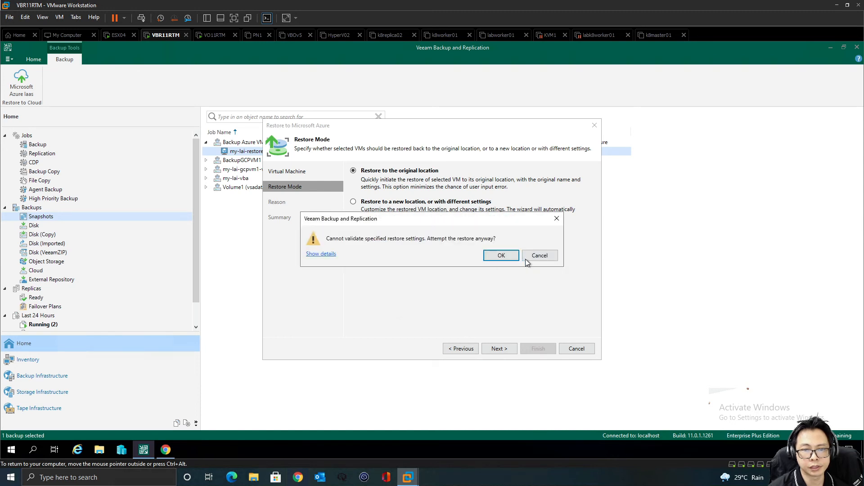
{"action": "left_click", "coordinate": [525, 260]}
{"action": "left_click", "coordinate": [370, 202]}
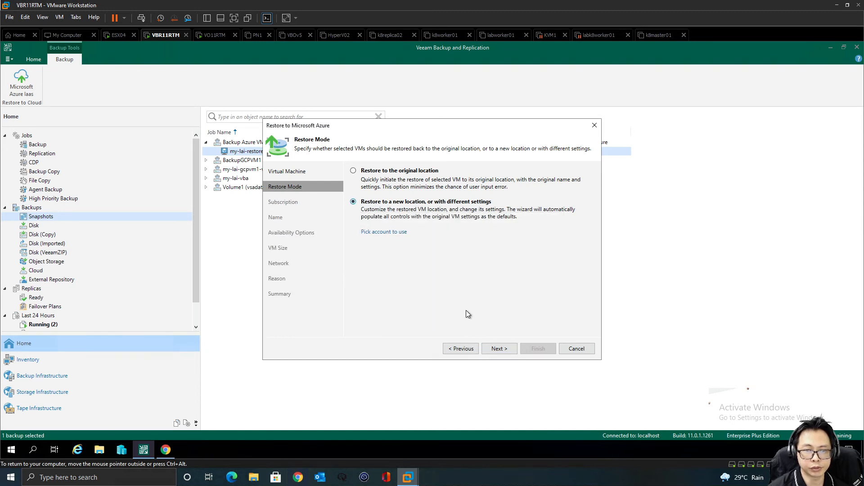
{"action": "left_click", "coordinate": [498, 349]}
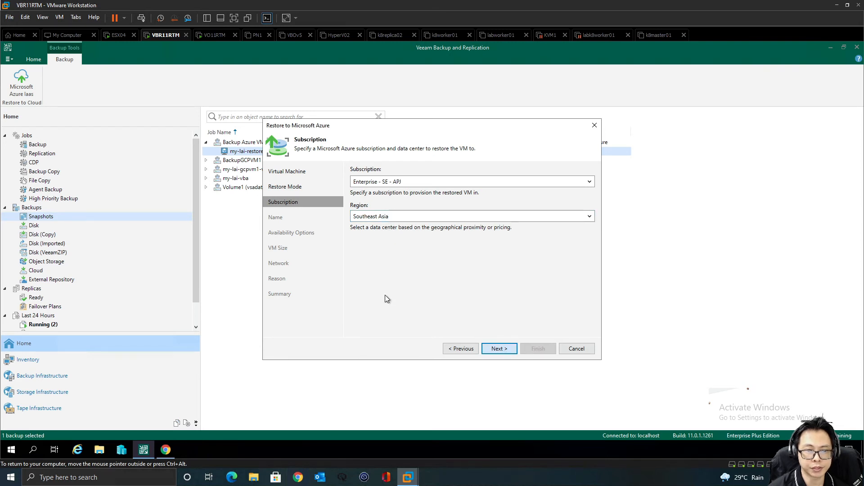
Accept the Enterprise - SE - APJ subscription and Southeast Asia region, and name the restored VM my-lai-restore2
{"action": "key", "text": "Return"}
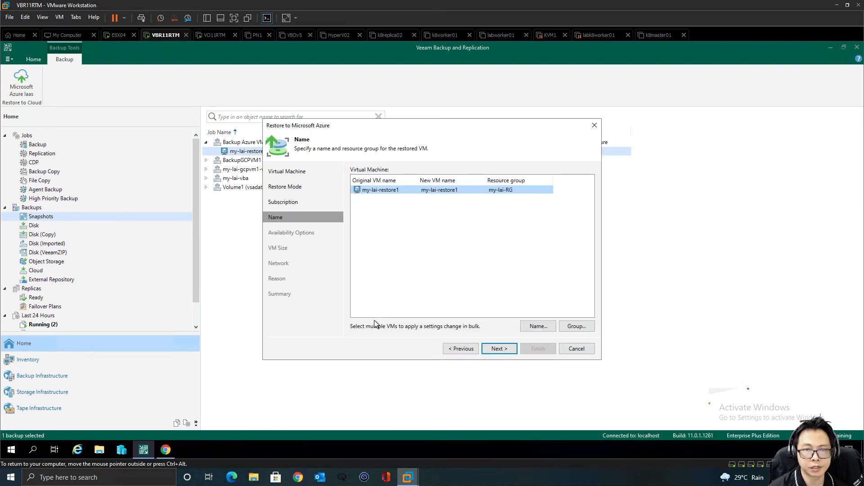
{"action": "left_click", "coordinate": [441, 192]}
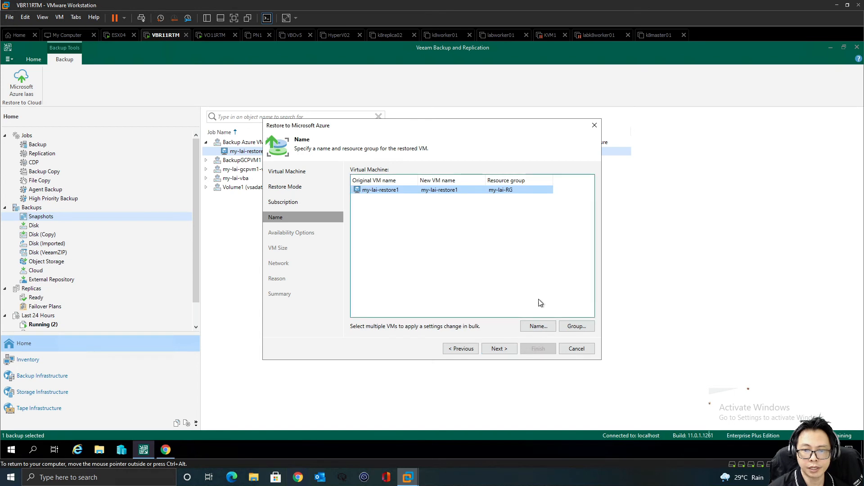
{"action": "left_click", "coordinate": [533, 325]}
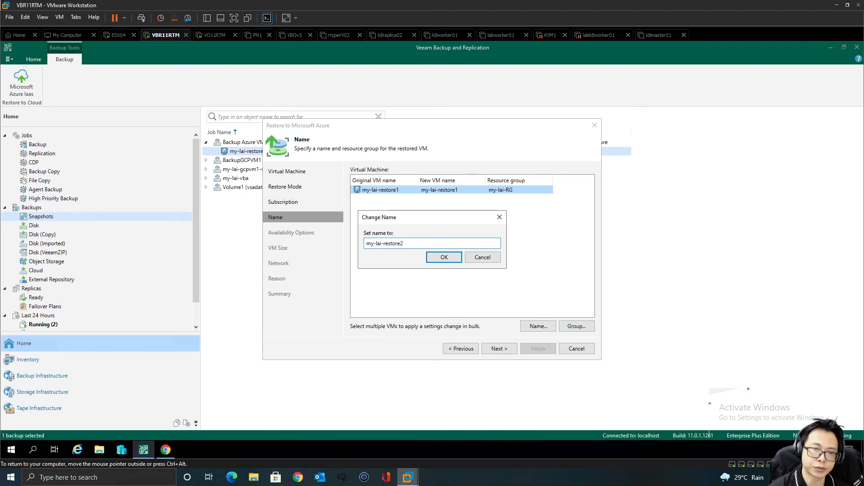
{"action": "left_click", "coordinate": [441, 257]}
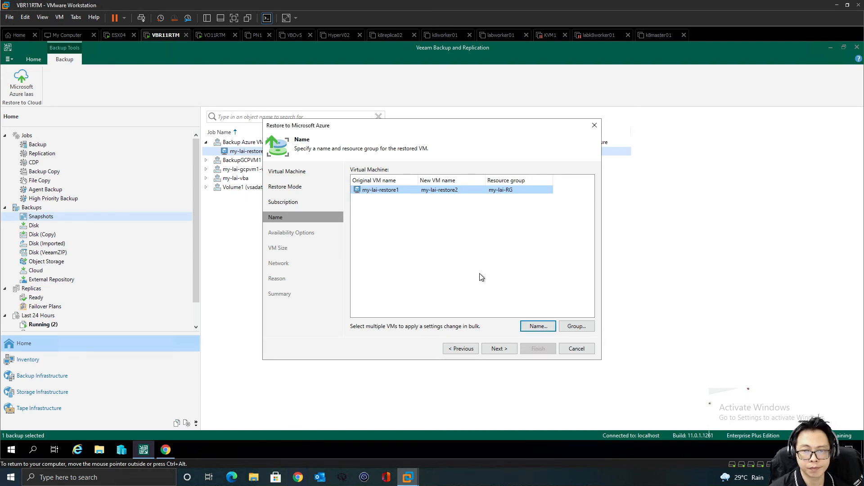
{"action": "left_click", "coordinate": [499, 350]}
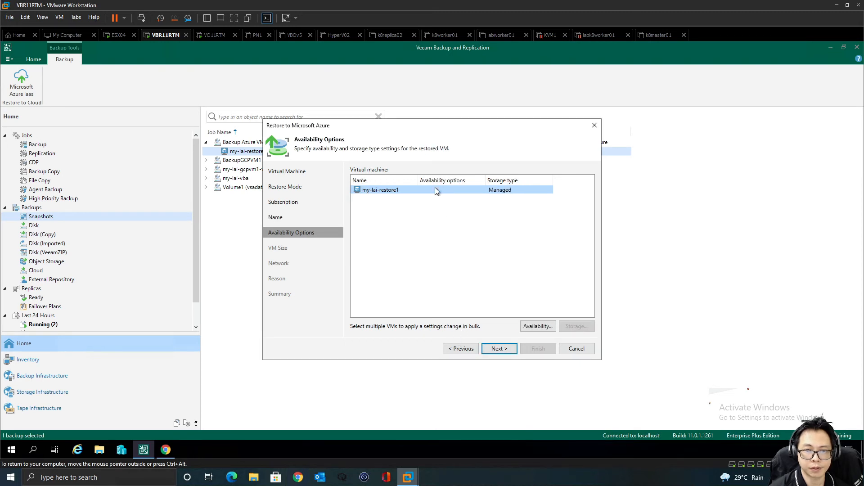
Place the restored VM in availability zone 1
{"action": "left_click", "coordinate": [538, 326]}
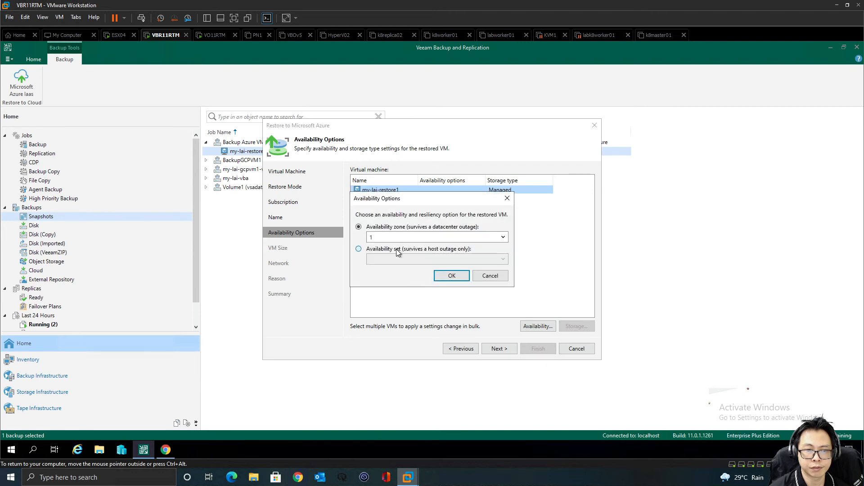
{"action": "left_click", "coordinate": [400, 236]}
{"action": "left_click", "coordinate": [406, 237]}
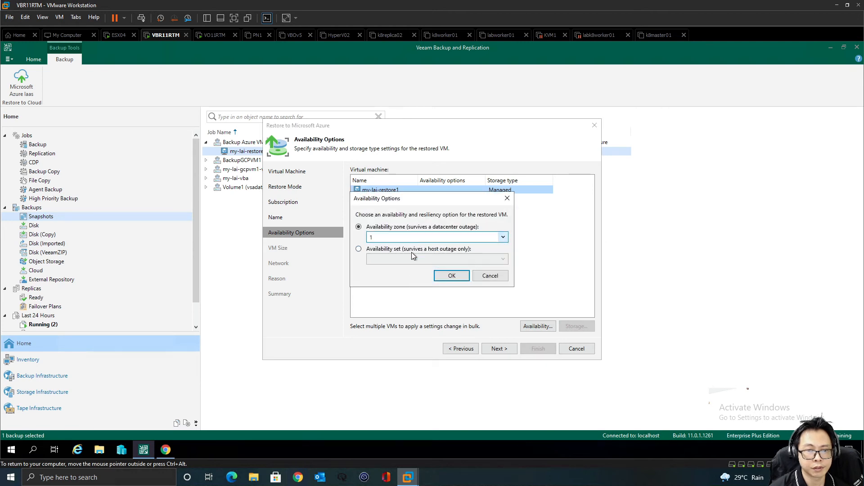
{"action": "left_click", "coordinate": [450, 276]}
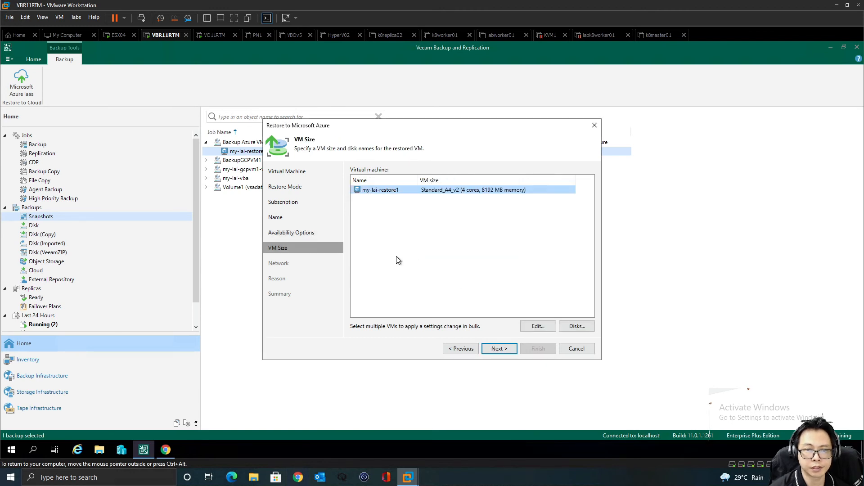
Check the VM size options without changing them, and rename the restored OS disk so its name begins with my-lai-restore2
{"action": "left_click", "coordinate": [538, 325]}
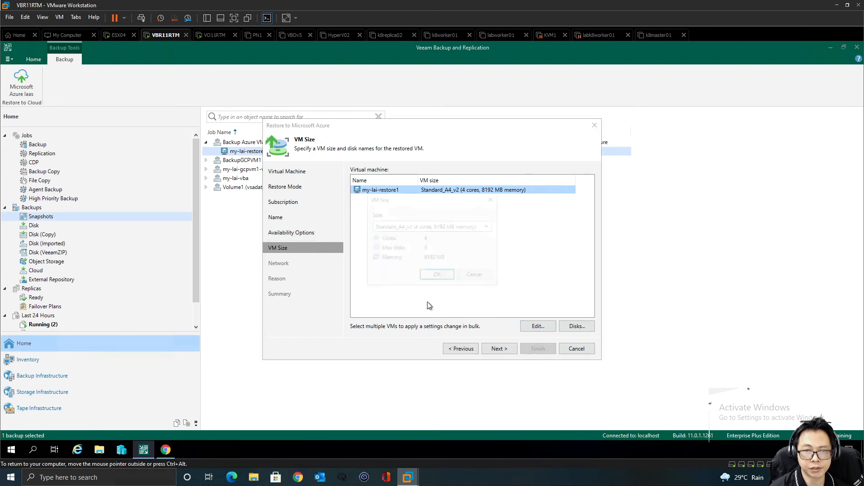
{"action": "left_click", "coordinate": [475, 276]}
{"action": "left_click", "coordinate": [577, 327]}
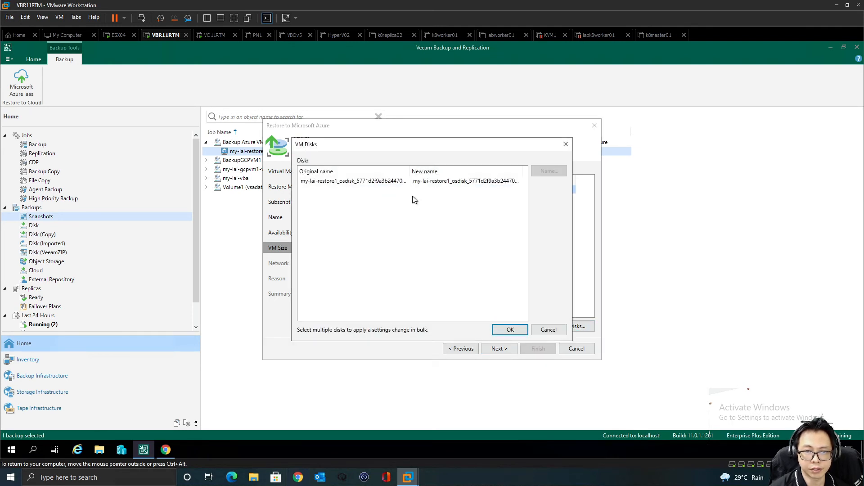
{"action": "left_click", "coordinate": [445, 183]}
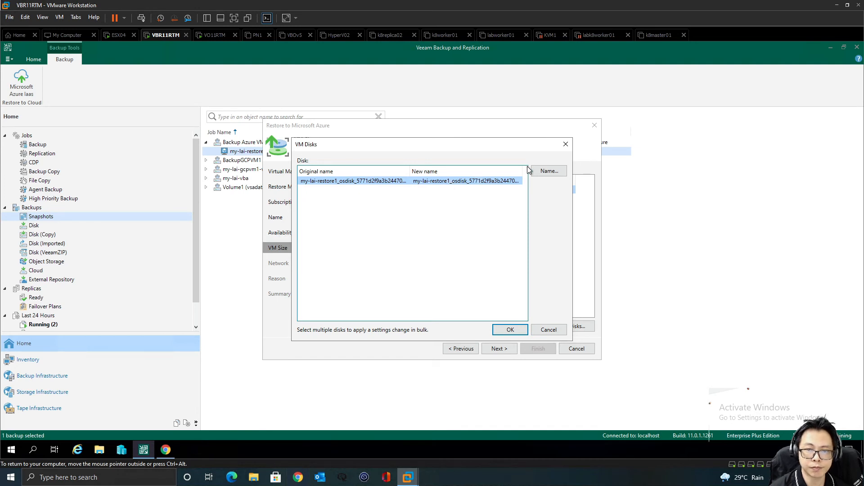
{"action": "left_click", "coordinate": [549, 171]}
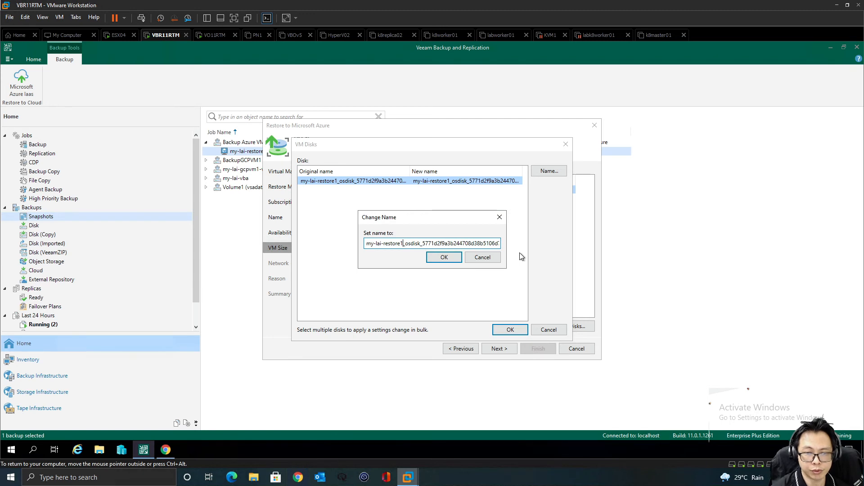
{"action": "key", "text": "BackSpace"}
{"action": "type", "text": "2"}
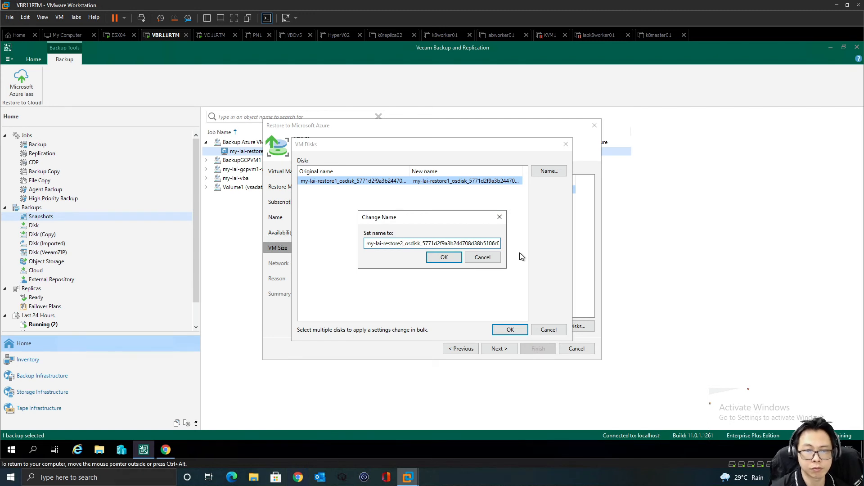
{"action": "left_click", "coordinate": [446, 258]}
{"action": "left_click", "coordinate": [507, 331]}
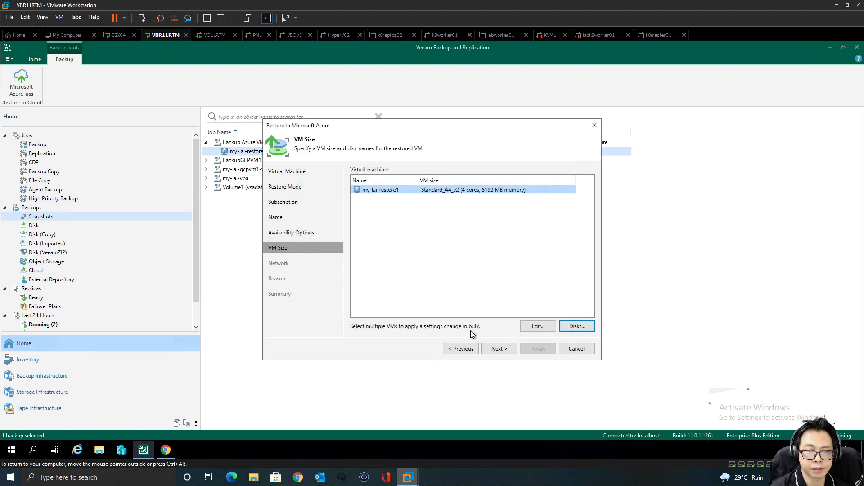
{"action": "left_click", "coordinate": [496, 351]}
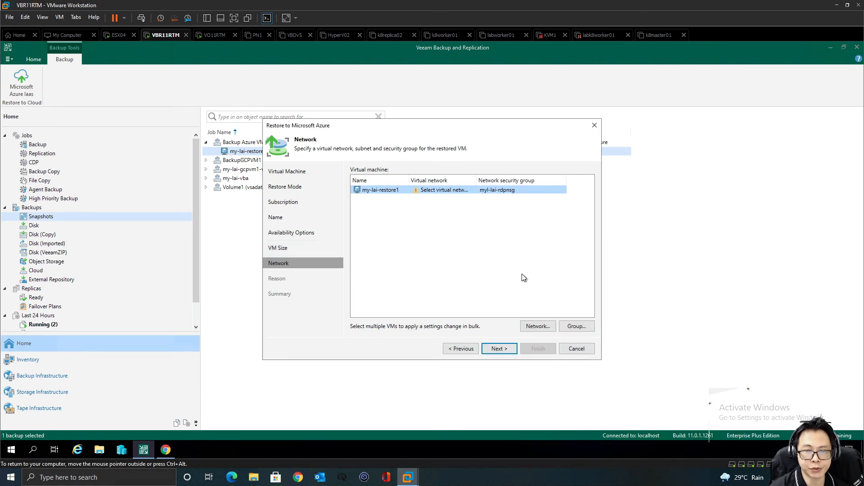
Connect the restored VM to the my-lai-RG-vnet virtual network with the default subnet
{"action": "left_click", "coordinate": [538, 325]}
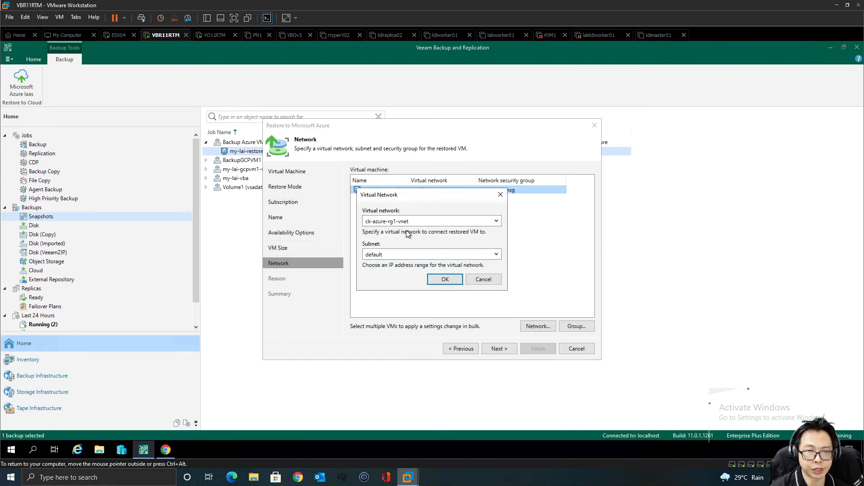
{"action": "left_click", "coordinate": [401, 221]}
{"action": "left_click_drag", "start_coordinate": [503, 260], "coordinate": [507, 295]}
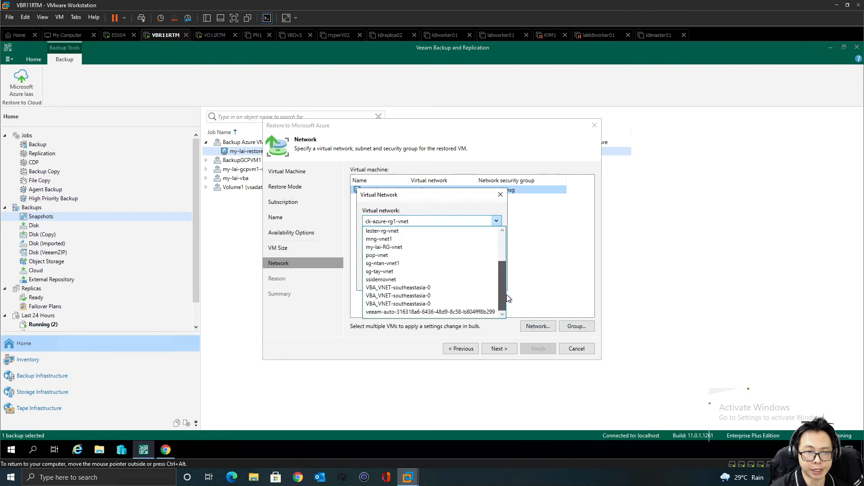
{"action": "left_click", "coordinate": [396, 247]}
{"action": "left_click", "coordinate": [413, 253]}
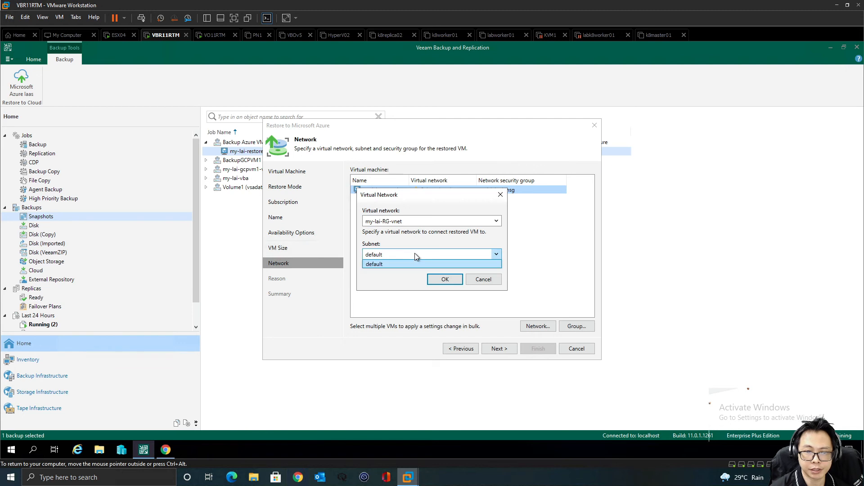
{"action": "left_click", "coordinate": [415, 253]}
{"action": "left_click", "coordinate": [446, 279]}
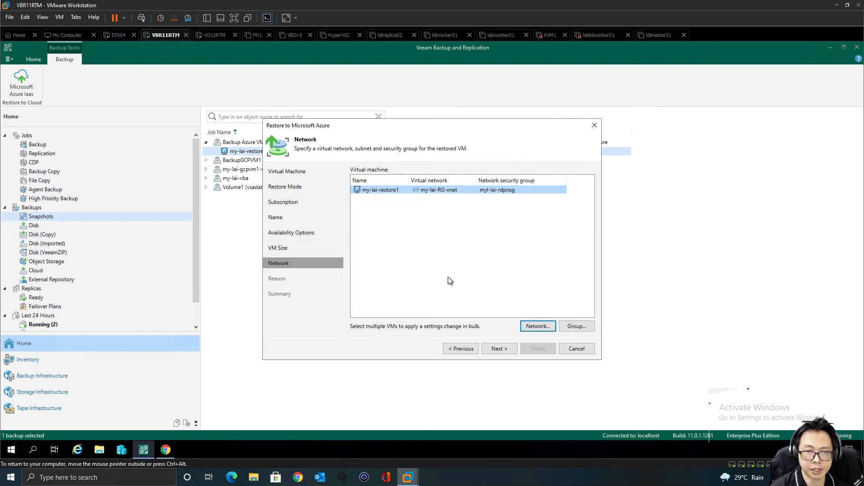
Agree to attempt the restore anyway, leave the reason empty, and start the restore without powering on the target VM
{"action": "left_click", "coordinate": [504, 347]}
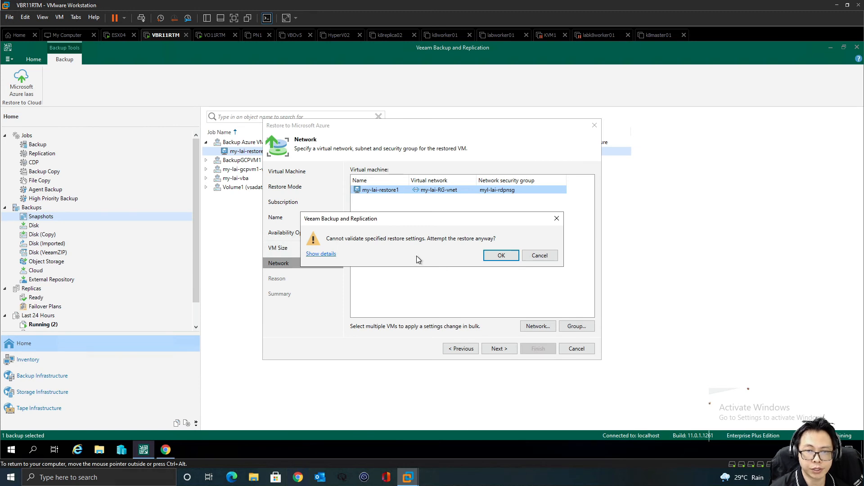
{"action": "left_click", "coordinate": [500, 255]}
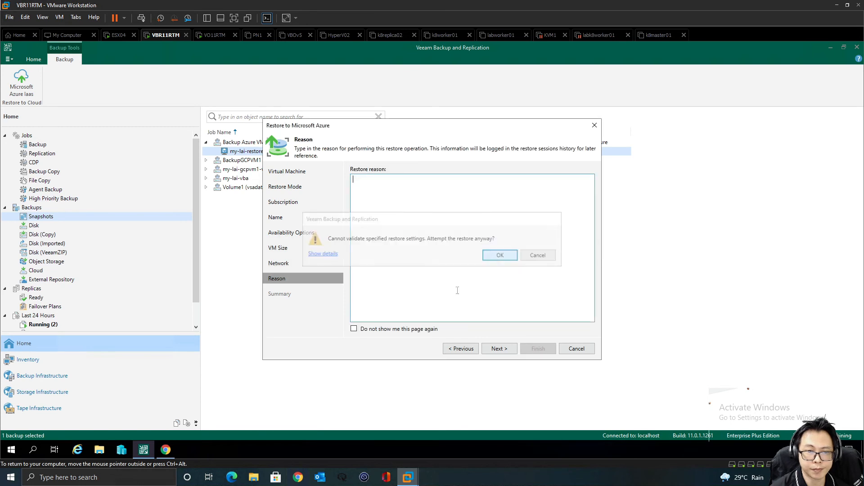
{"action": "left_click", "coordinate": [492, 350]}
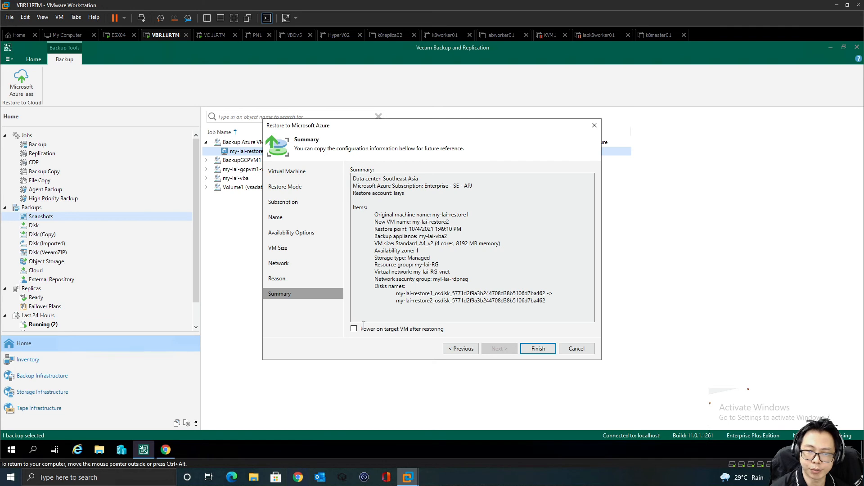
{"action": "left_click", "coordinate": [538, 349]}
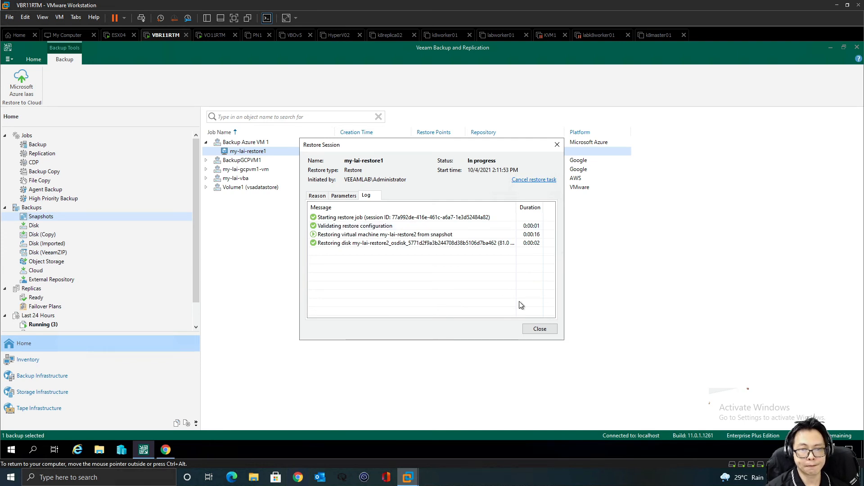
{"action": "left_click", "coordinate": [540, 330]}
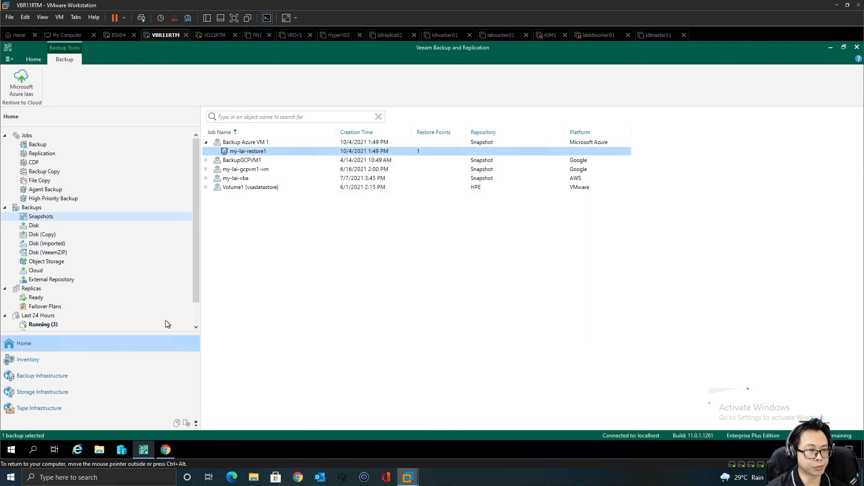
Check the progress logs of the running mylaidb01restore and my-lai-restore1 restore sessions
{"action": "left_click", "coordinate": [55, 325]}
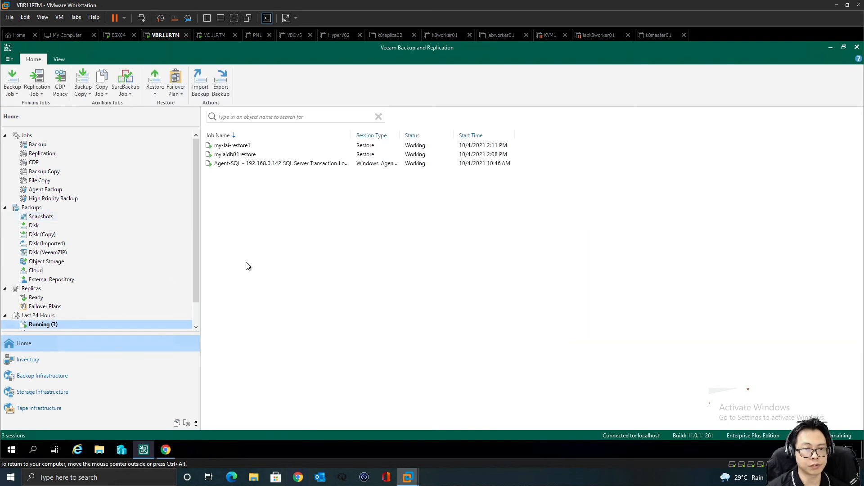
{"action": "left_click", "coordinate": [246, 157]}
{"action": "double_click", "coordinate": [246, 156]}
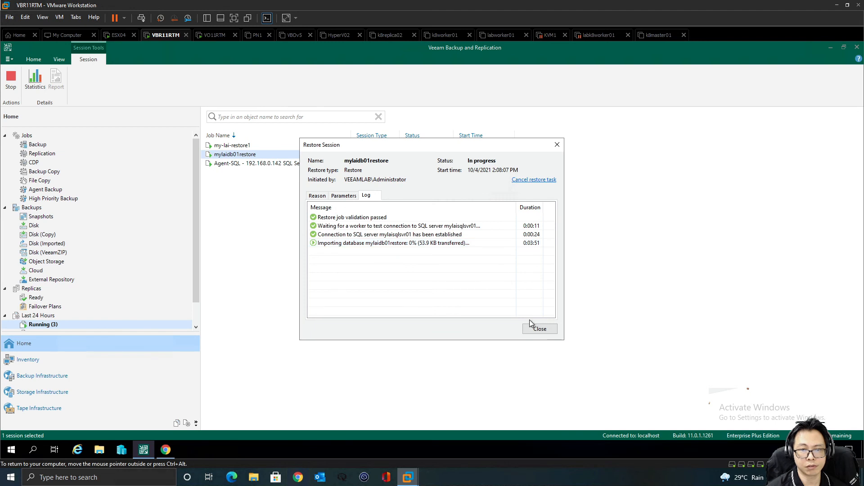
{"action": "left_click", "coordinate": [540, 328]}
{"action": "double_click", "coordinate": [235, 146]}
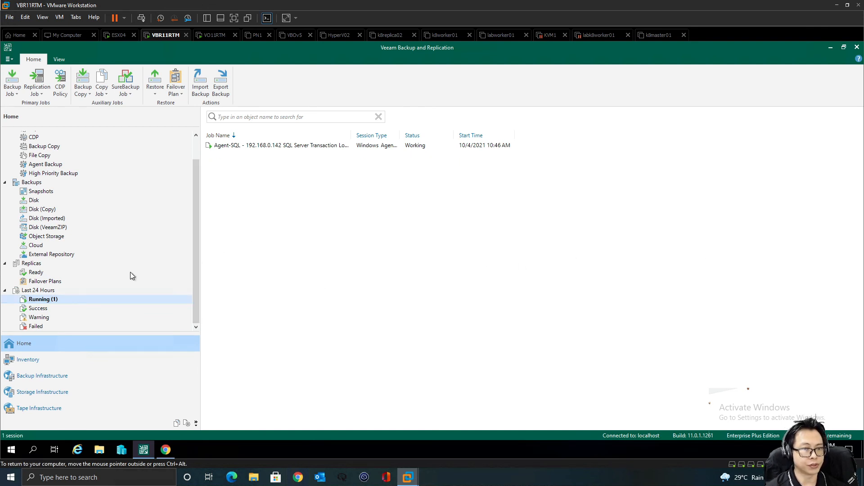
List the successful sessions from the last 24 hours and review the mylaidb01restore and my-lai-restore1 restore logs
{"action": "left_click", "coordinate": [33, 310]}
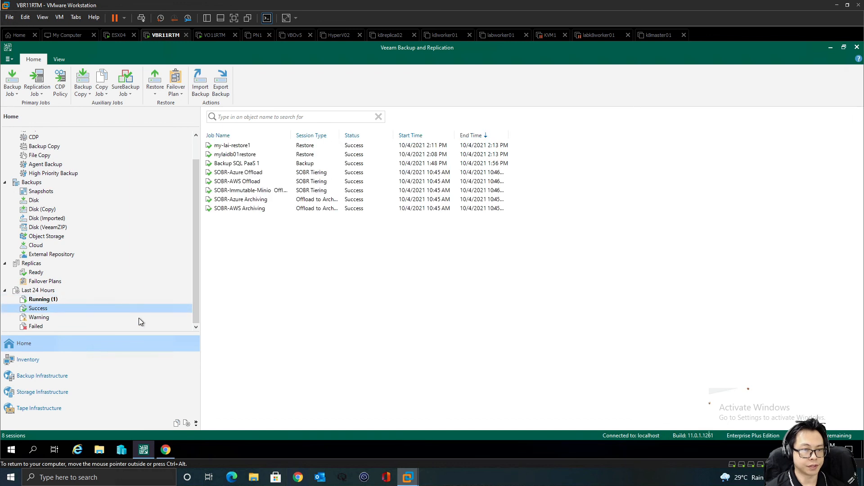
{"action": "double_click", "coordinate": [233, 155]}
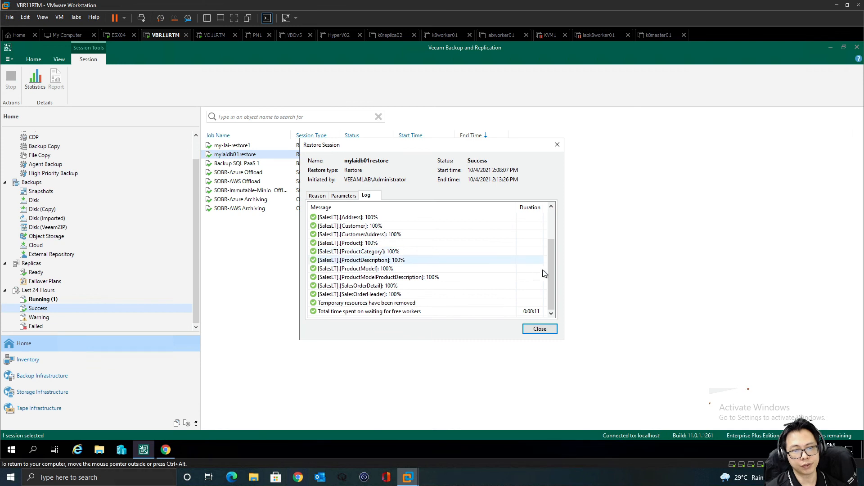
{"action": "left_click_drag", "start_coordinate": [550, 277], "coordinate": [561, 307]}
{"action": "left_click", "coordinate": [539, 329]}
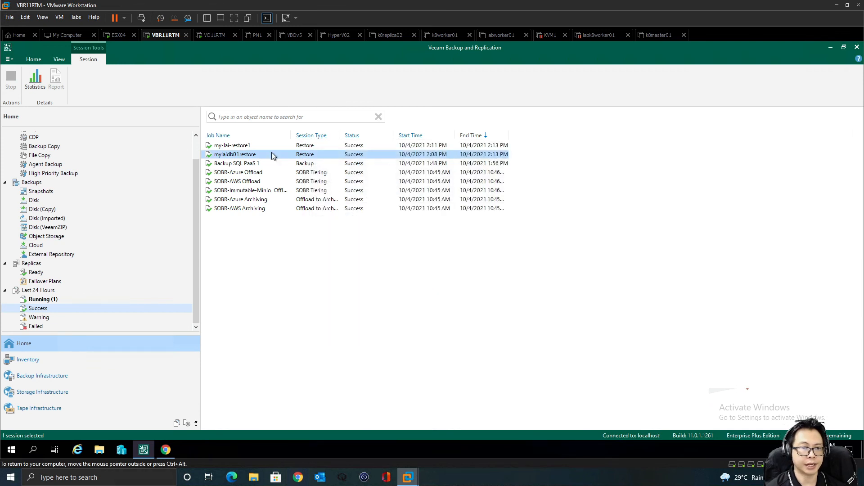
{"action": "double_click", "coordinate": [240, 146]}
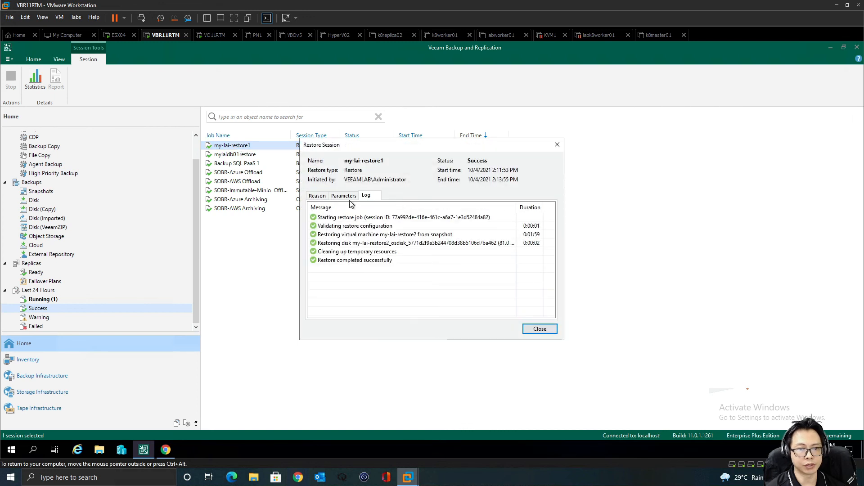
{"action": "left_click", "coordinate": [539, 329]}
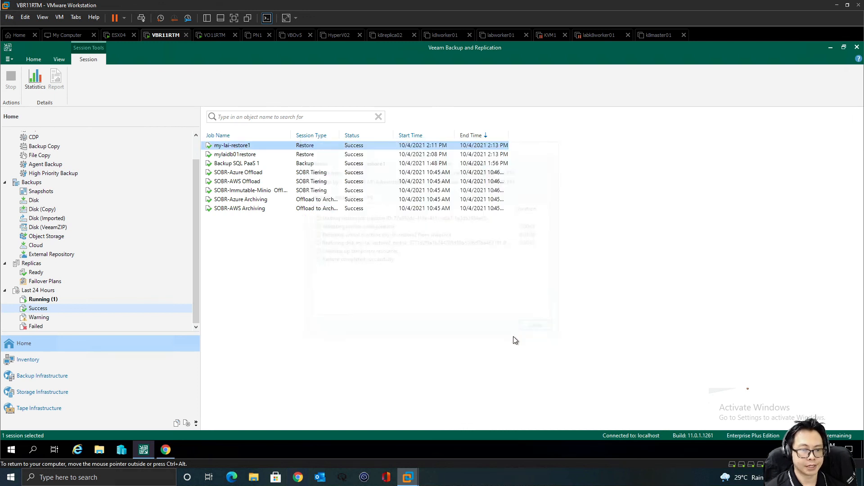
Switch to Veeam Backup for Microsoft Azure in Chrome, review the latest SQL restore and VM restore session details, and open the policies
{"action": "left_click", "coordinate": [166, 450]}
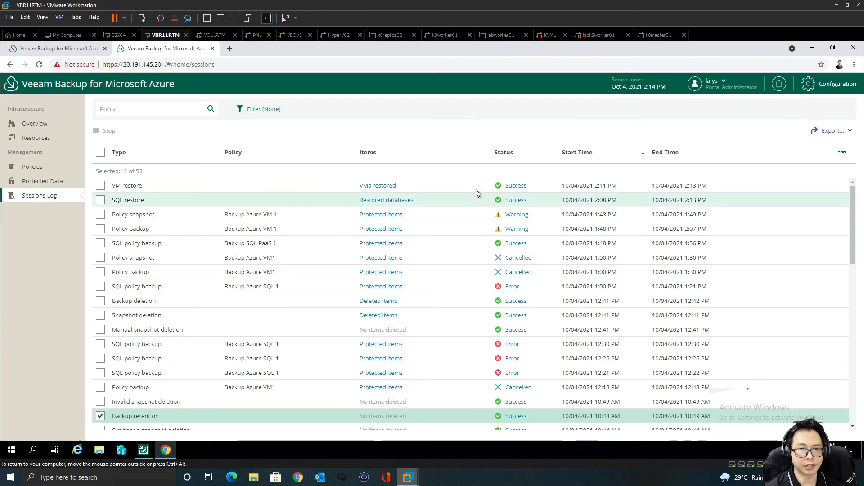
{"action": "left_click", "coordinate": [516, 200]}
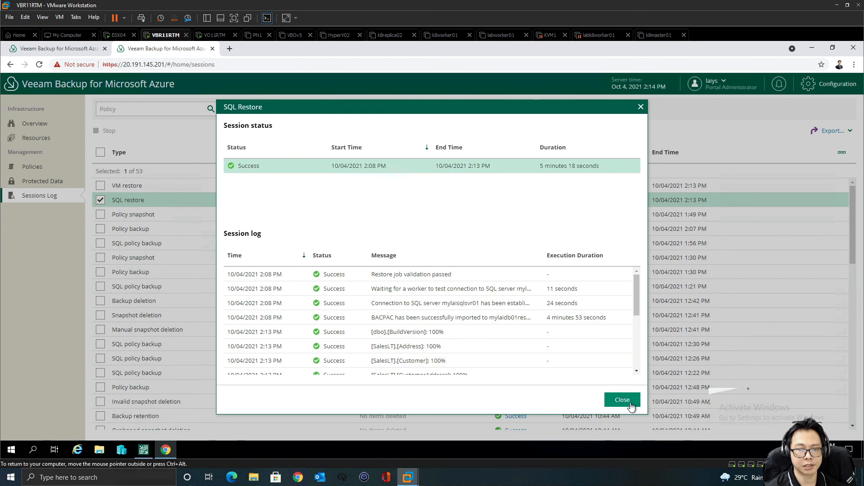
{"action": "left_click", "coordinate": [622, 399]}
{"action": "left_click", "coordinate": [516, 185]}
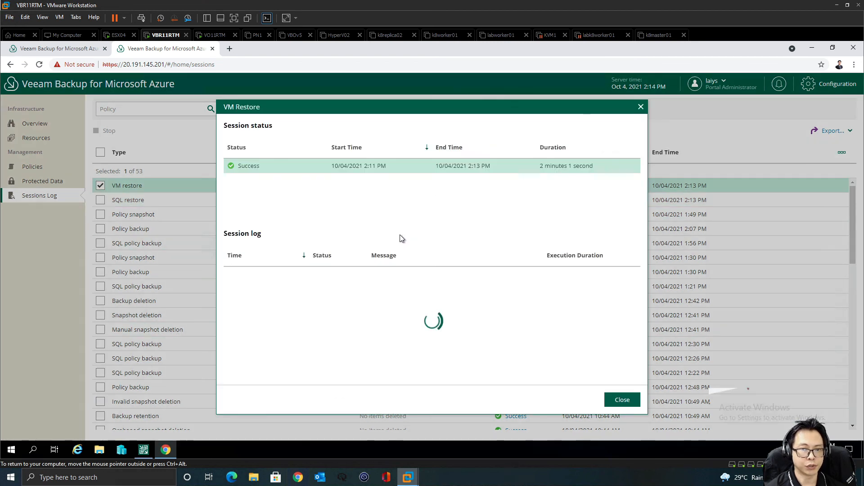
{"action": "left_click", "coordinate": [633, 400]}
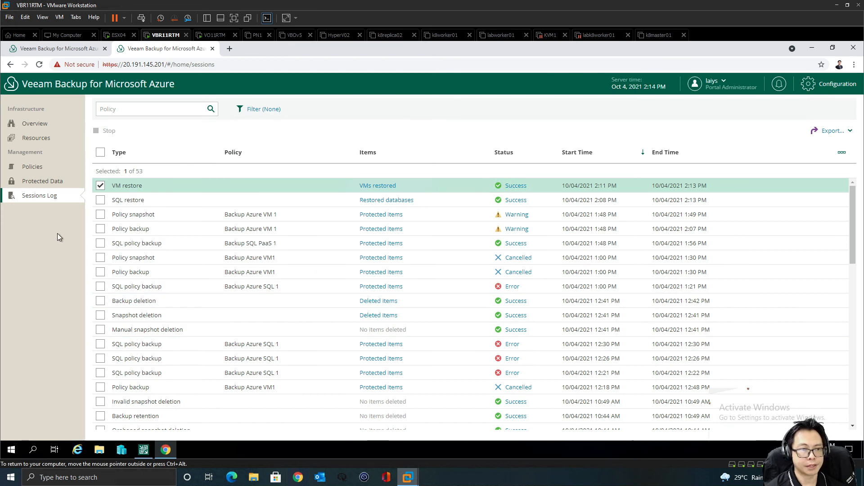
{"action": "left_click", "coordinate": [33, 167]}
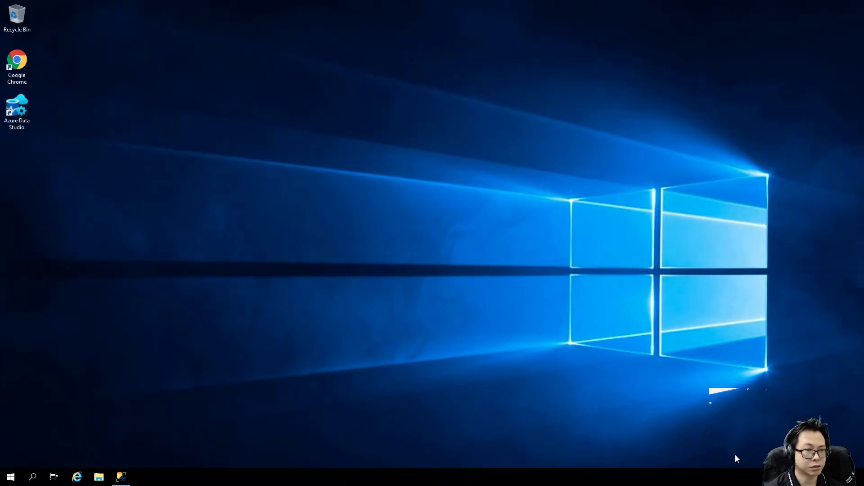
Switch to SQL Server Management Studio and refresh the mylaisqlsvr01 server's database list to look for the restored database
{"action": "left_click", "coordinate": [121, 477]}
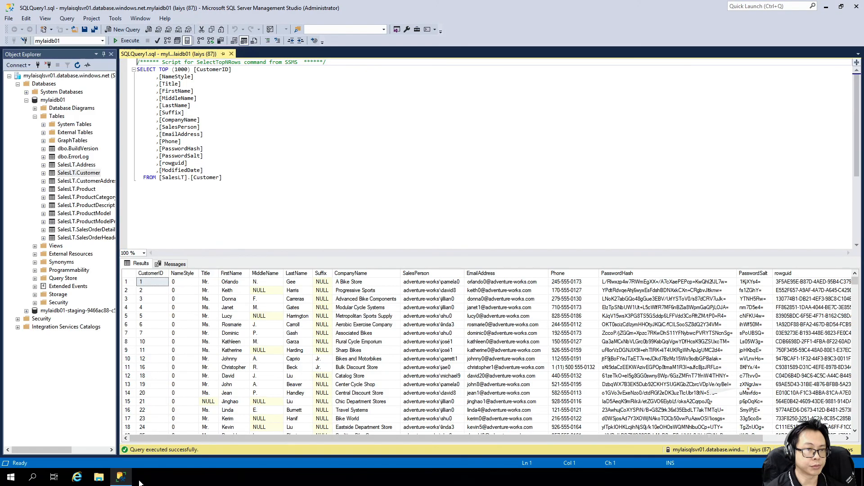
{"action": "left_click", "coordinate": [27, 100]}
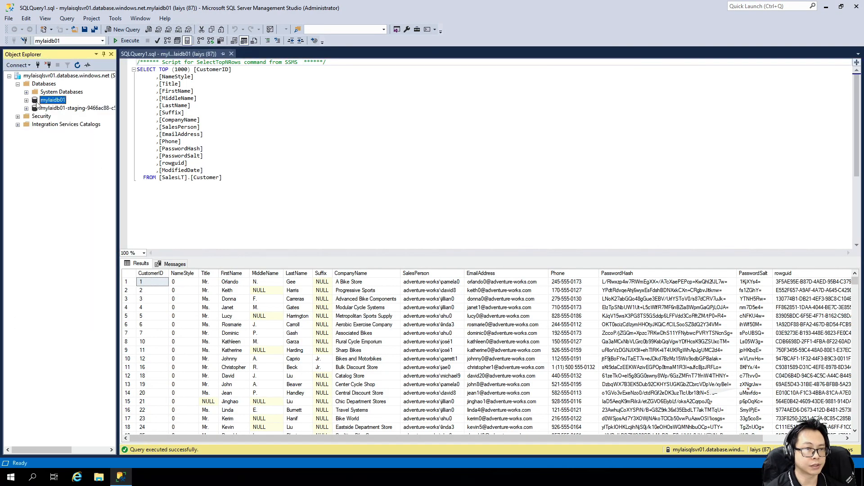
{"action": "left_click", "coordinate": [77, 66]}
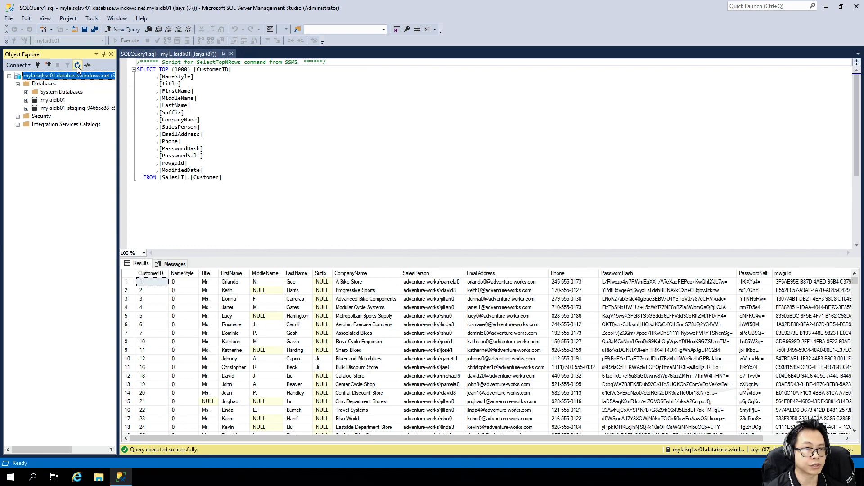
{"action": "left_click", "coordinate": [18, 85]}
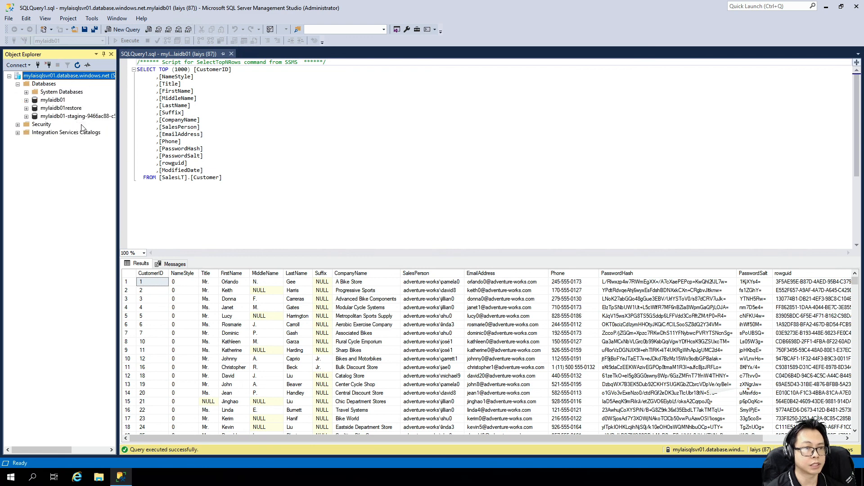
Delete the mylaidb01restore database from the mylaisqlsvr01 server and minimize SQL Server Management Studio
{"action": "left_click", "coordinate": [52, 109]}
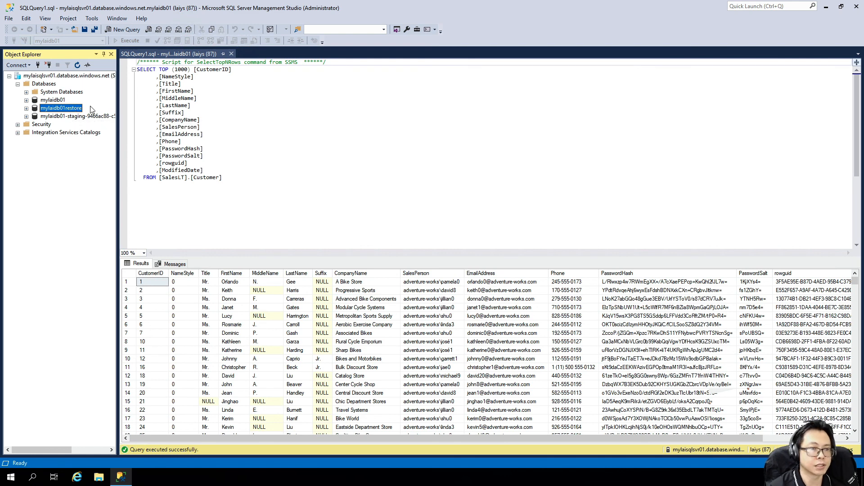
{"action": "right_click", "coordinate": [56, 110]}
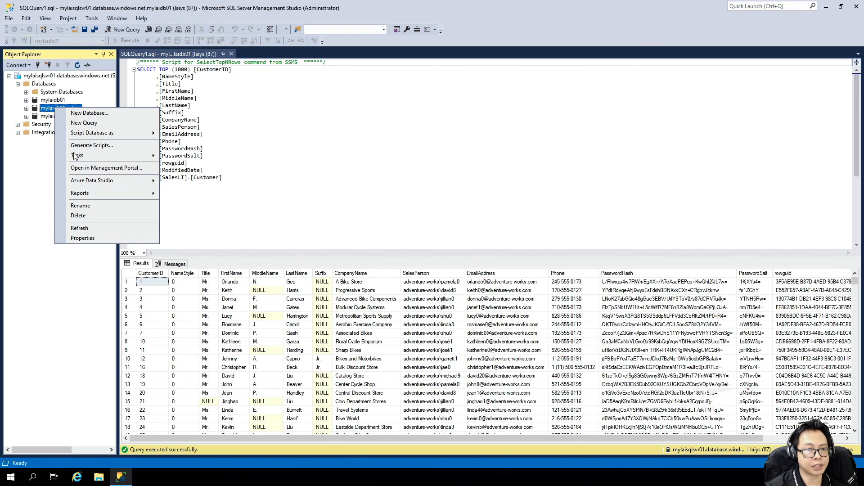
{"action": "left_click", "coordinate": [96, 218]}
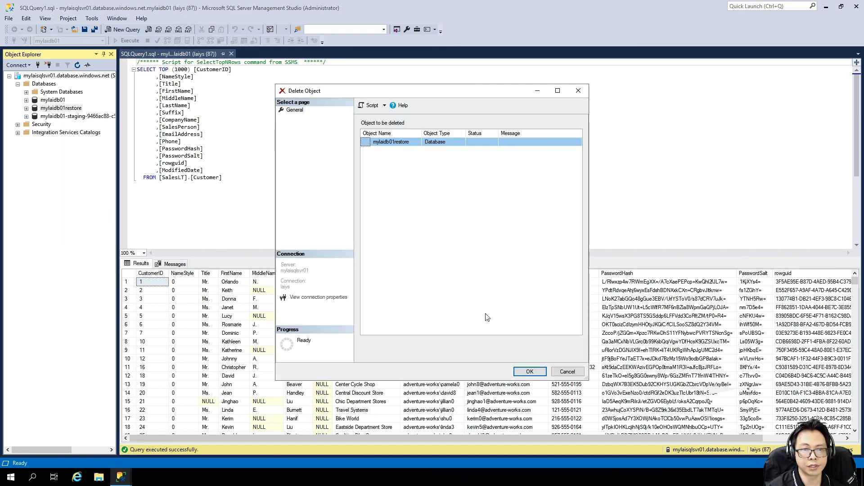
{"action": "left_click", "coordinate": [528, 372]}
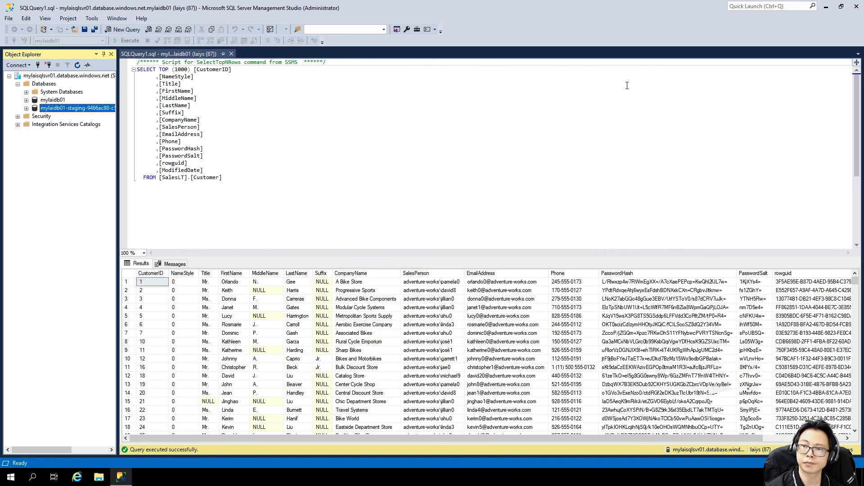
{"action": "left_click", "coordinate": [826, 7]}
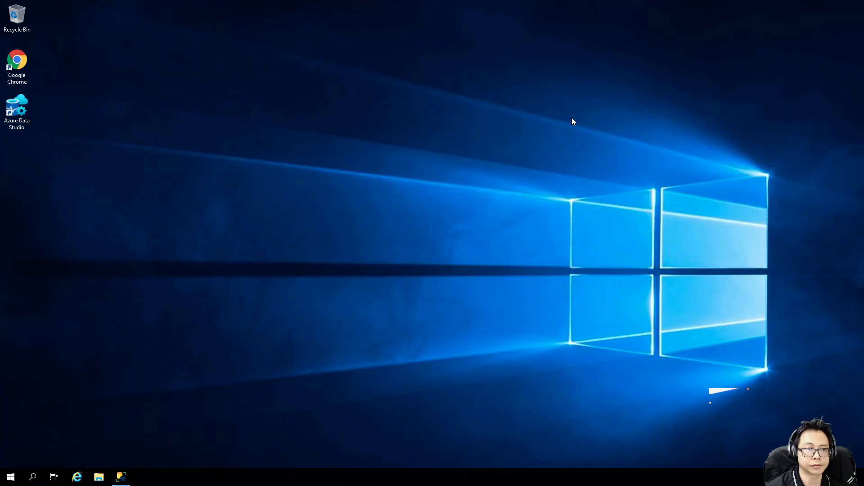